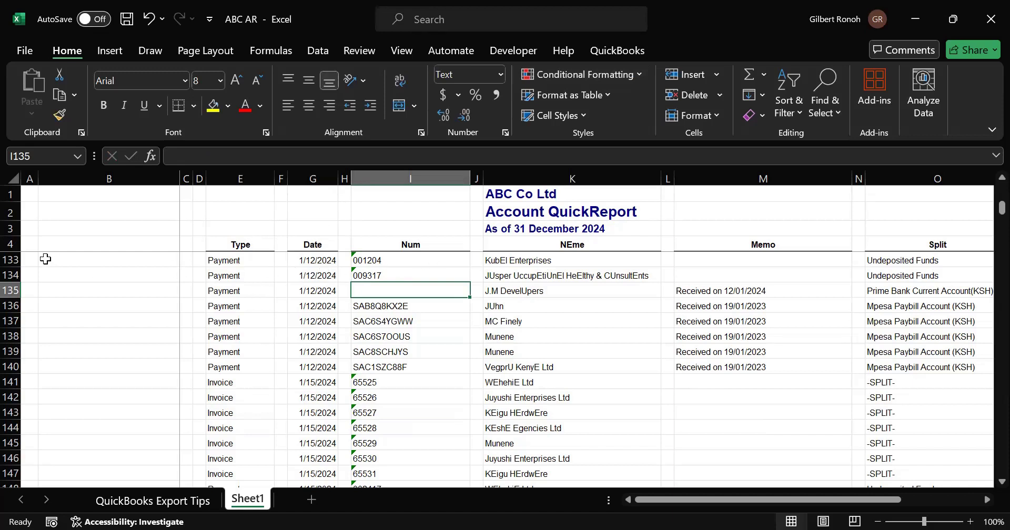
- Delete every blank column in the report by selecting the empty cells of the header row and removing their entire columns
click(11, 245)
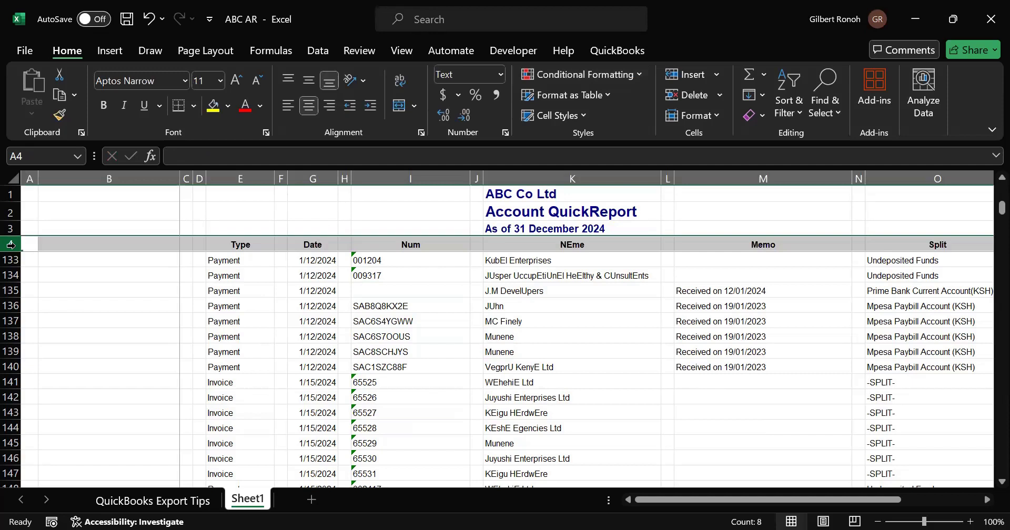
key(ctrl+g)
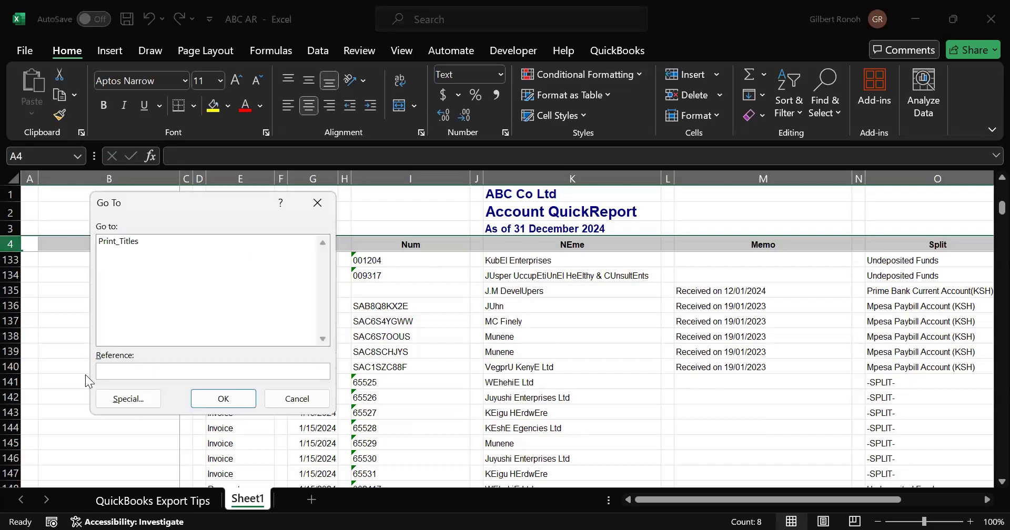
click(115, 405)
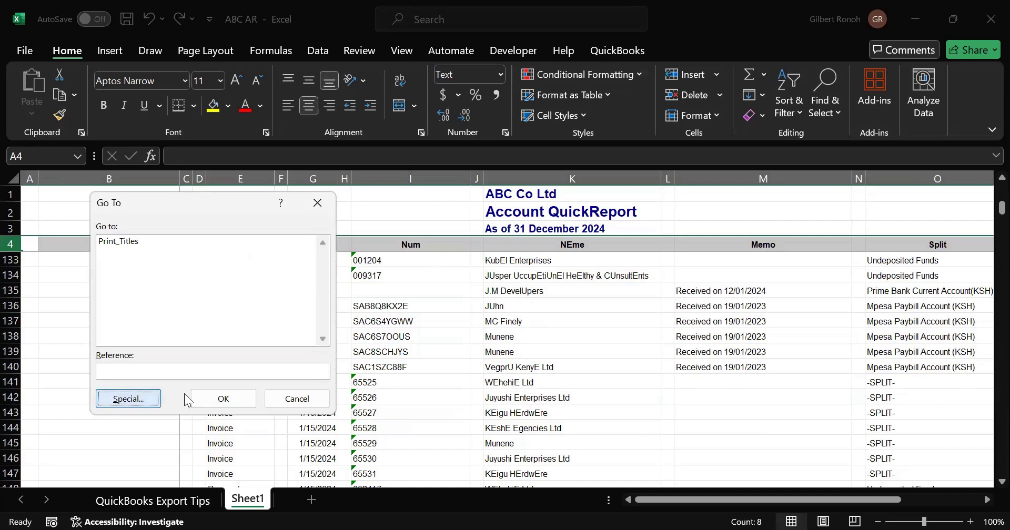
click(115, 331)
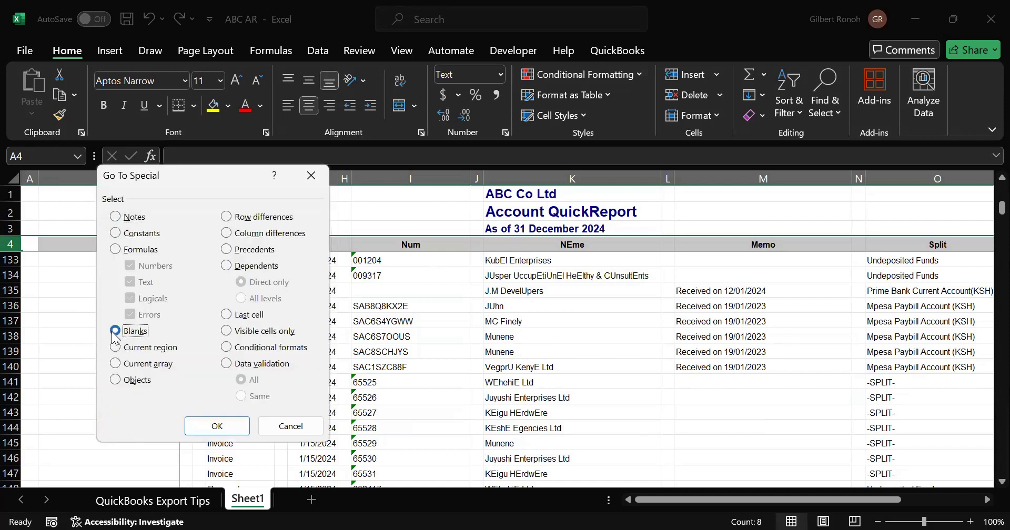
click(198, 419)
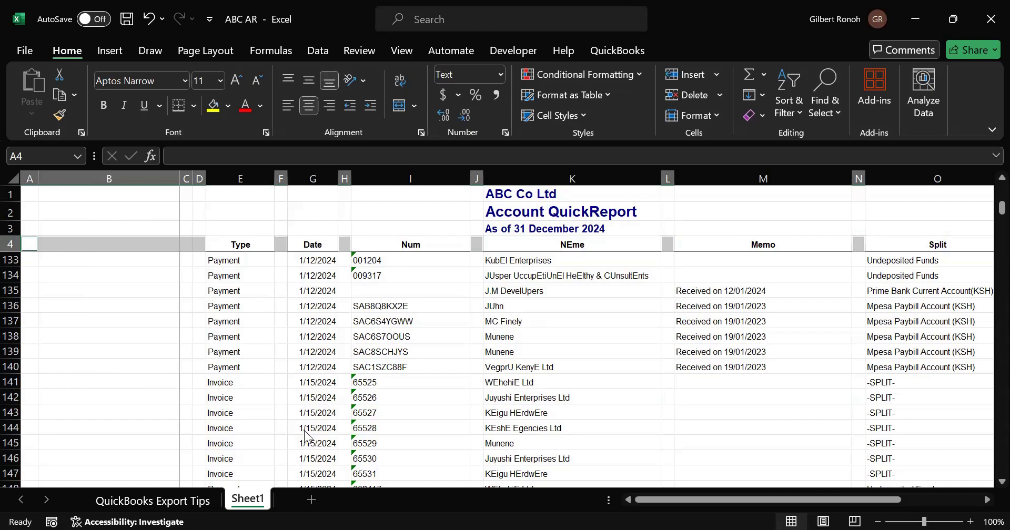
key(ctrl+minus)
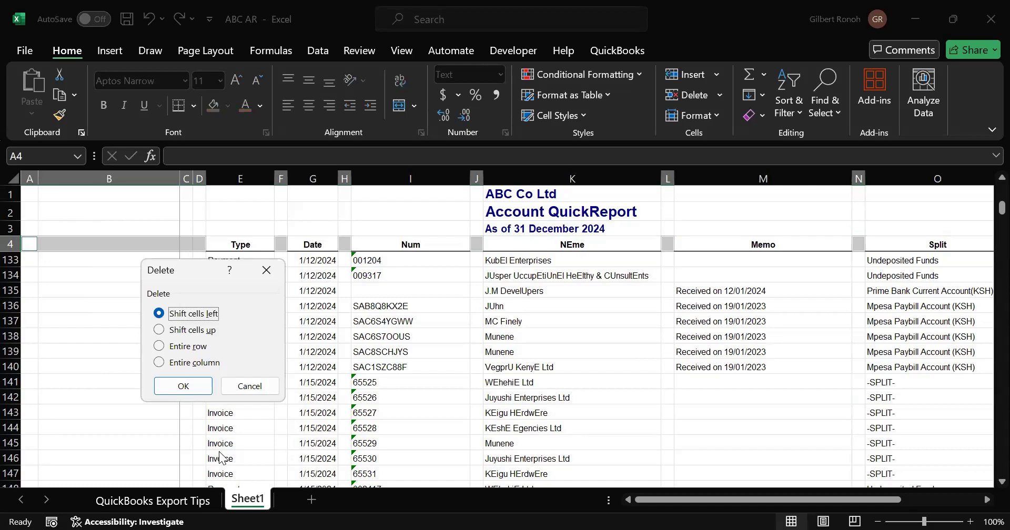
key(Down)
key(Down)
key(Down)
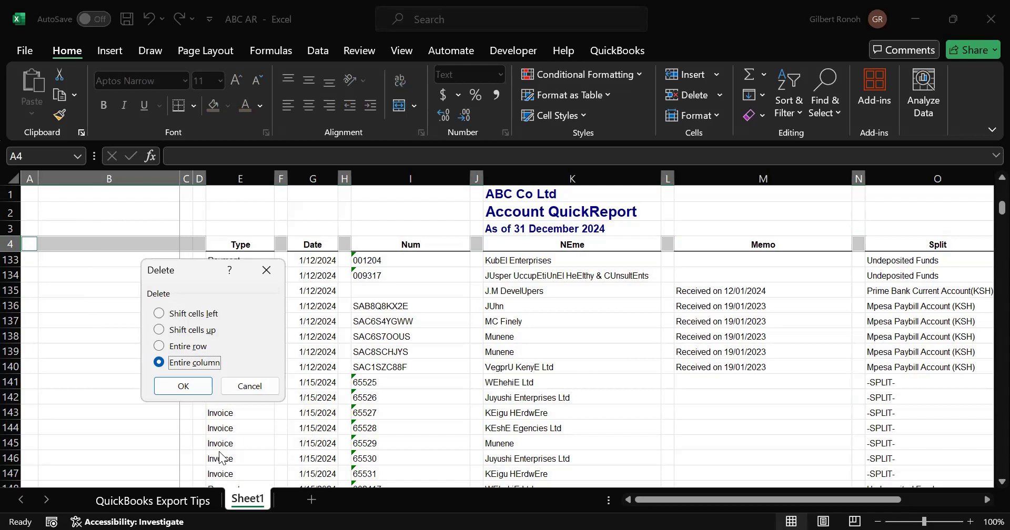
key(Tab)
key(Return)
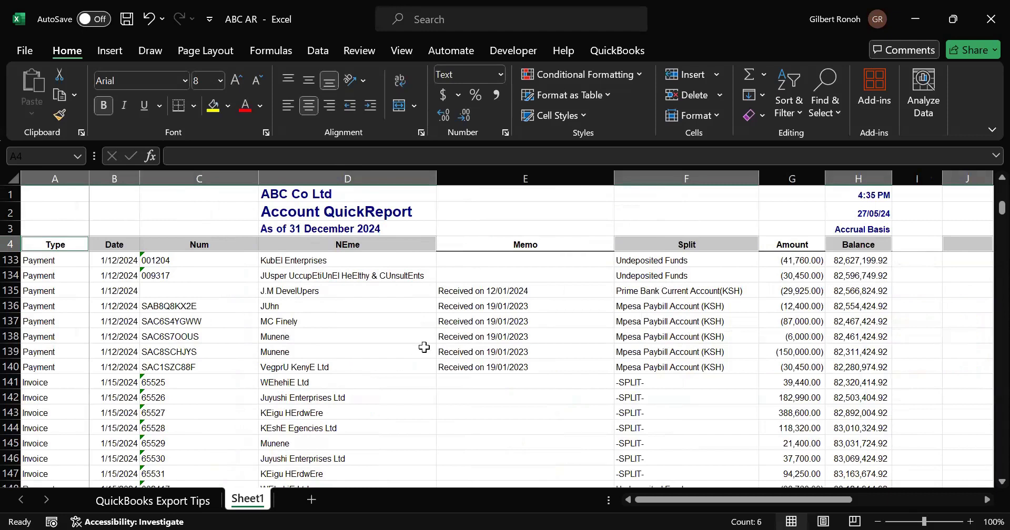
click(426, 349)
click(515, 340)
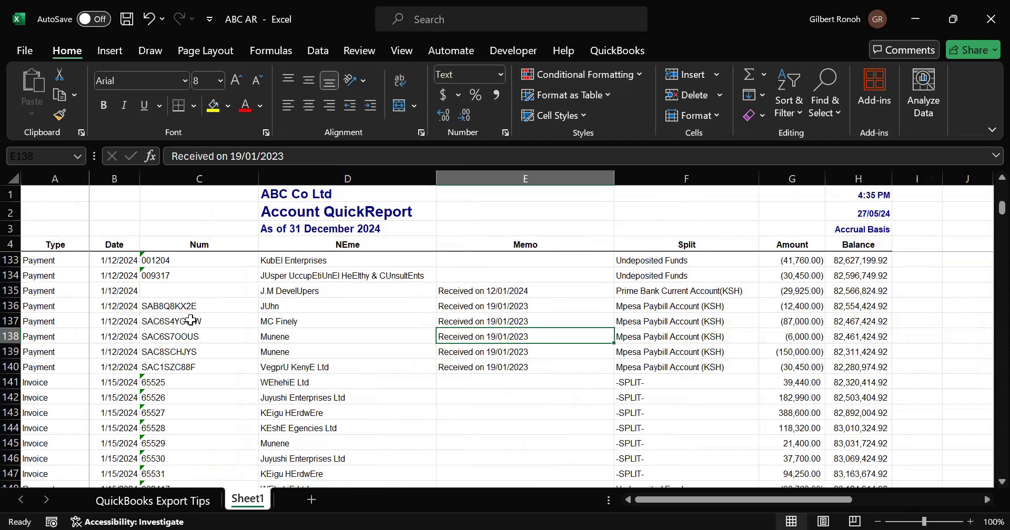
click(80, 259)
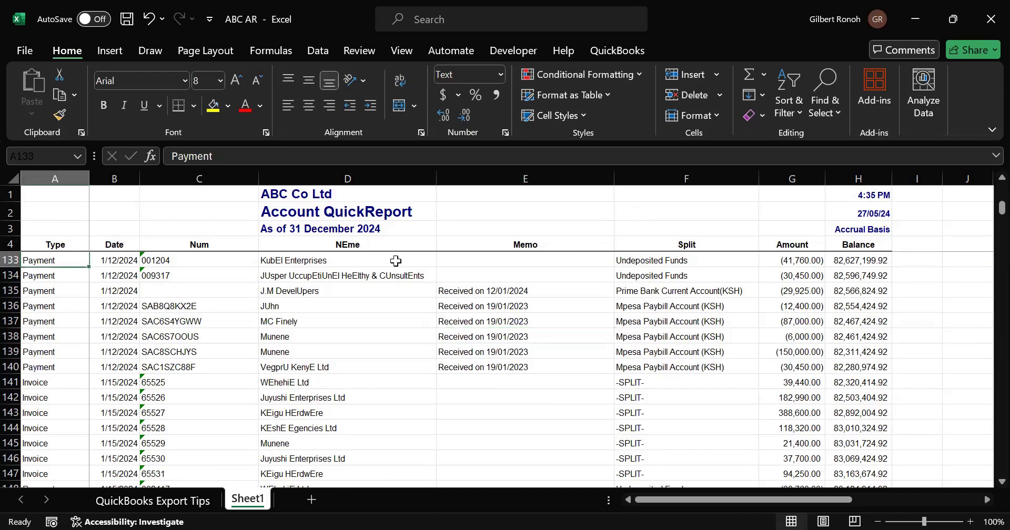
scroll(475, 290, up, 1)
shift+click(475, 290)
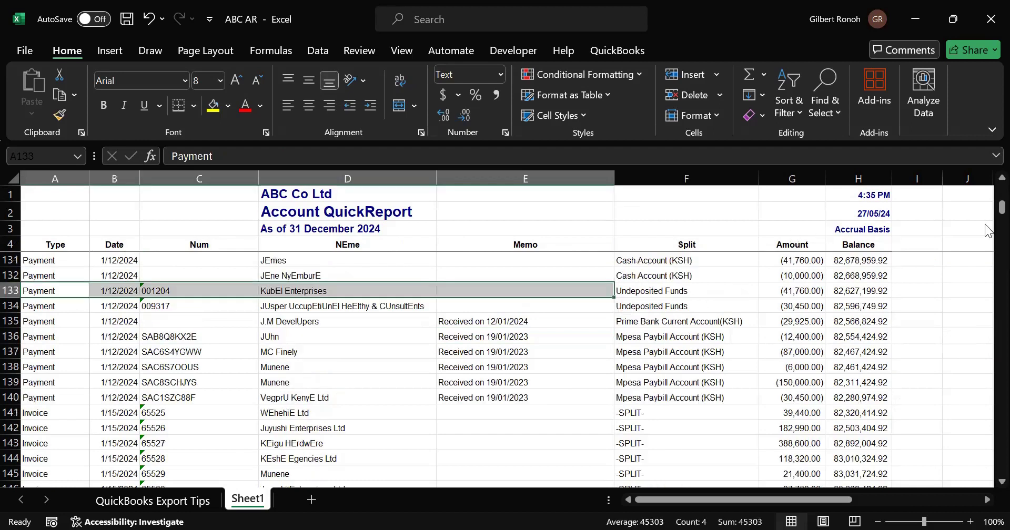
- Set the opening balance in cell H5 to 0
drag(1001, 208, 984, 172)
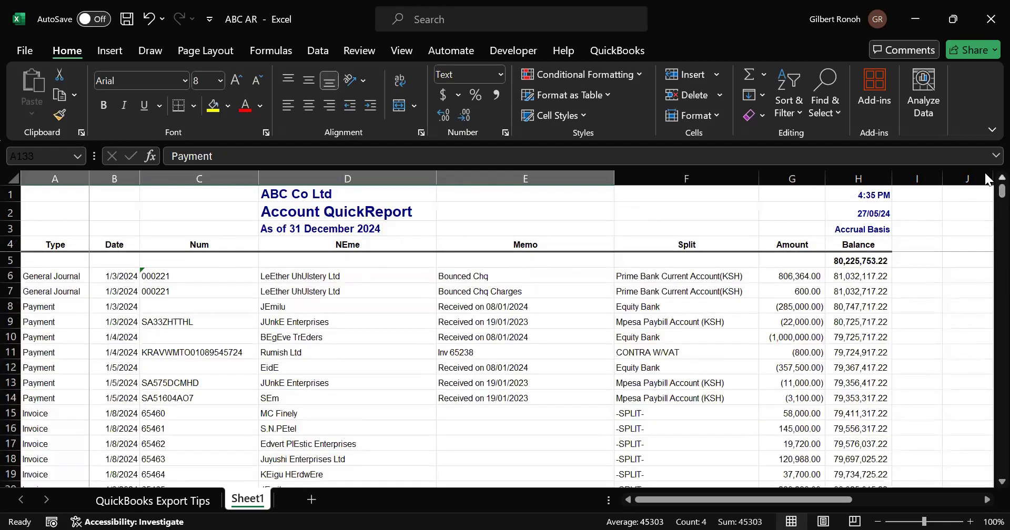
click(511, 294)
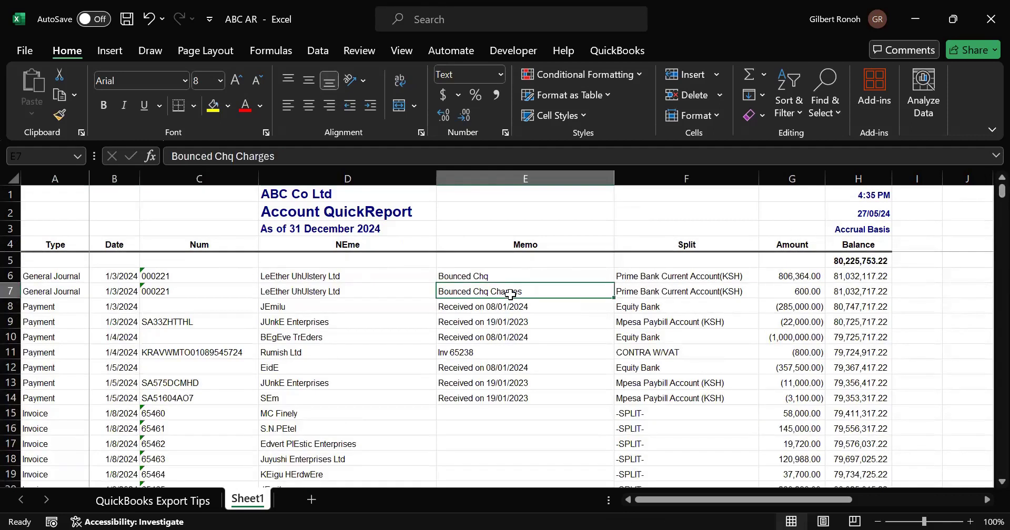
click(842, 261)
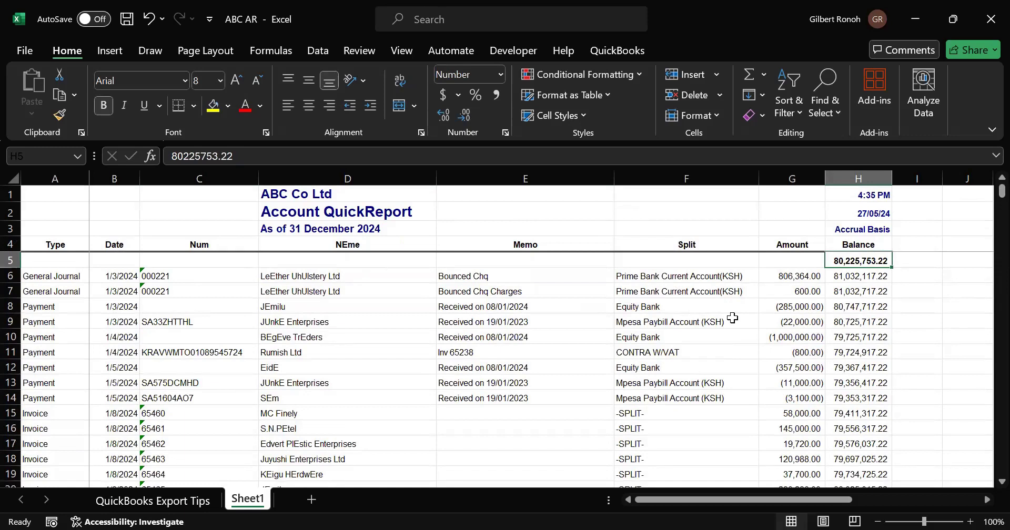
text(0)
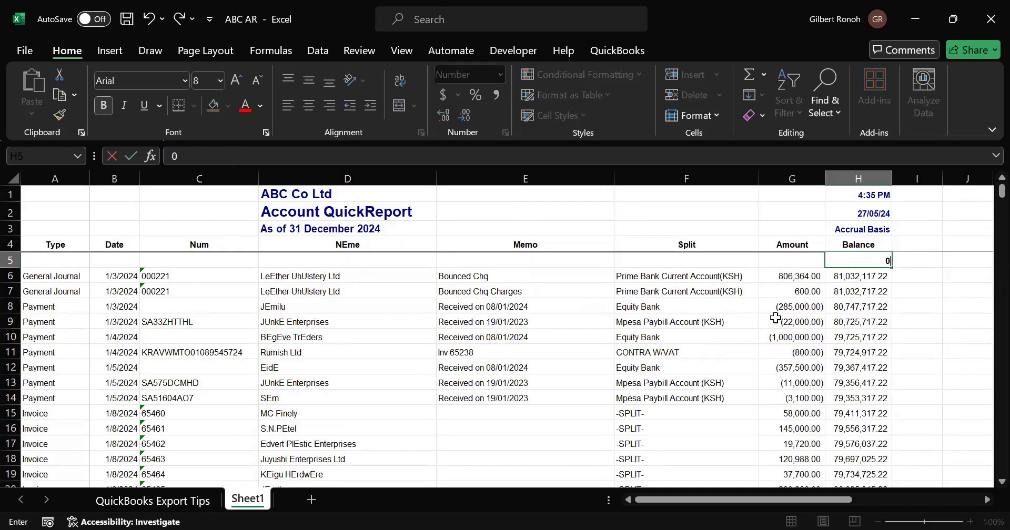
key(Return)
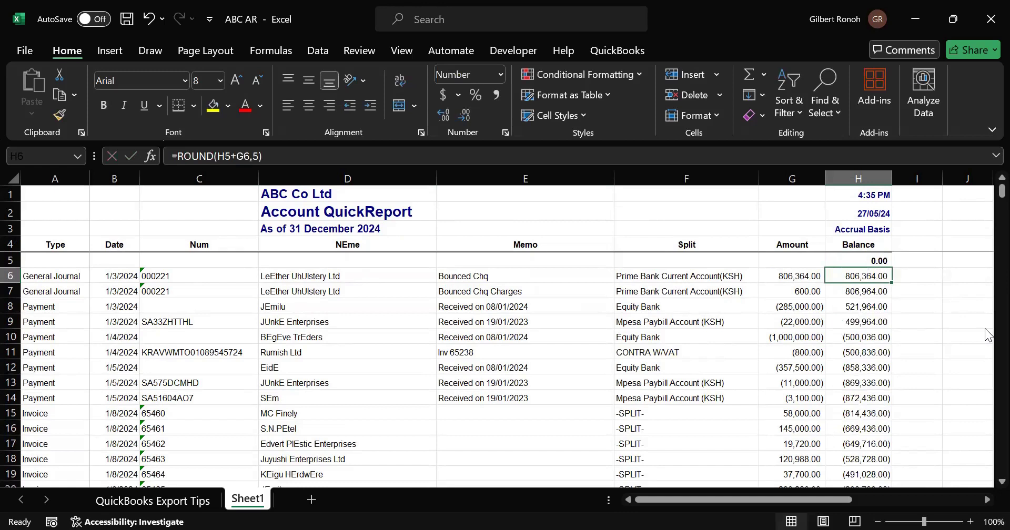
- Delete the opening-balance row 5 from the report
click(859, 335)
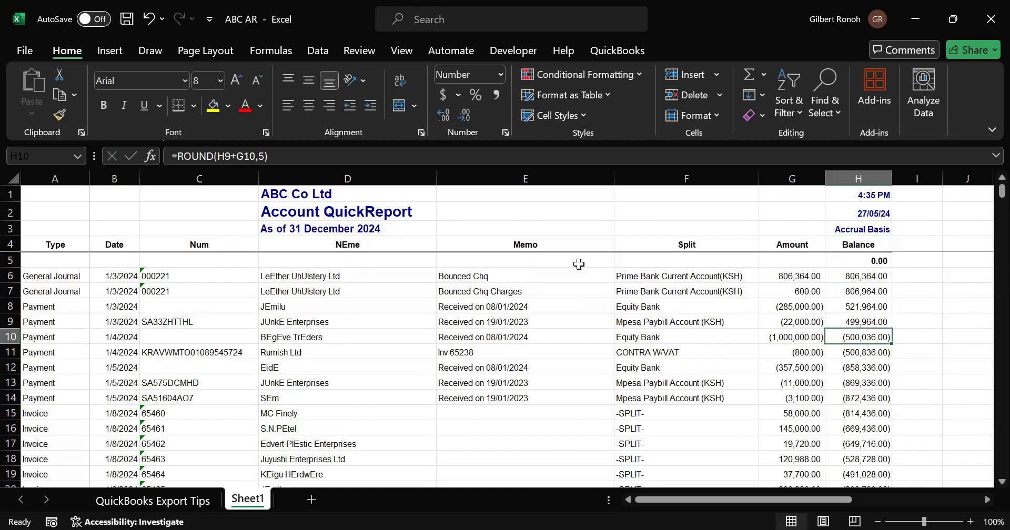
click(22, 260)
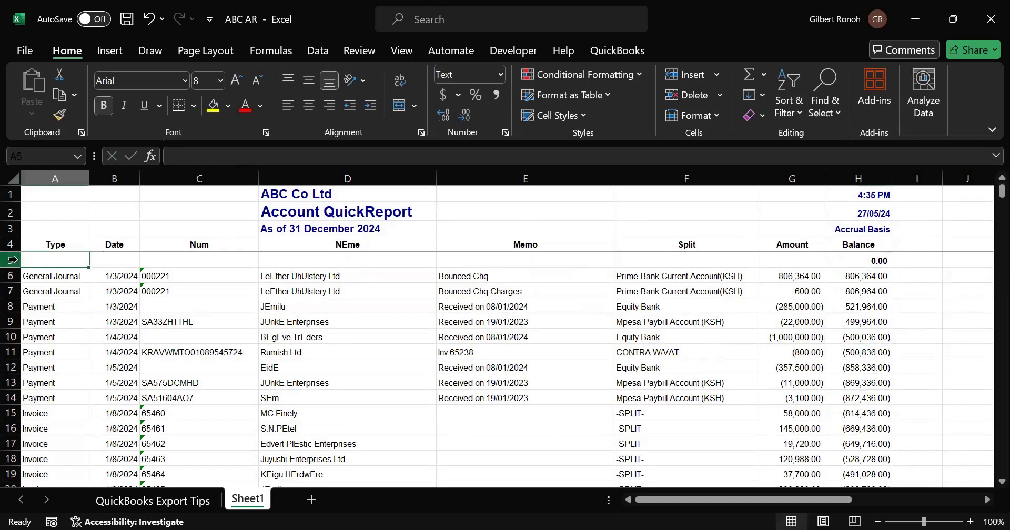
click(11, 259)
right_click(12, 260)
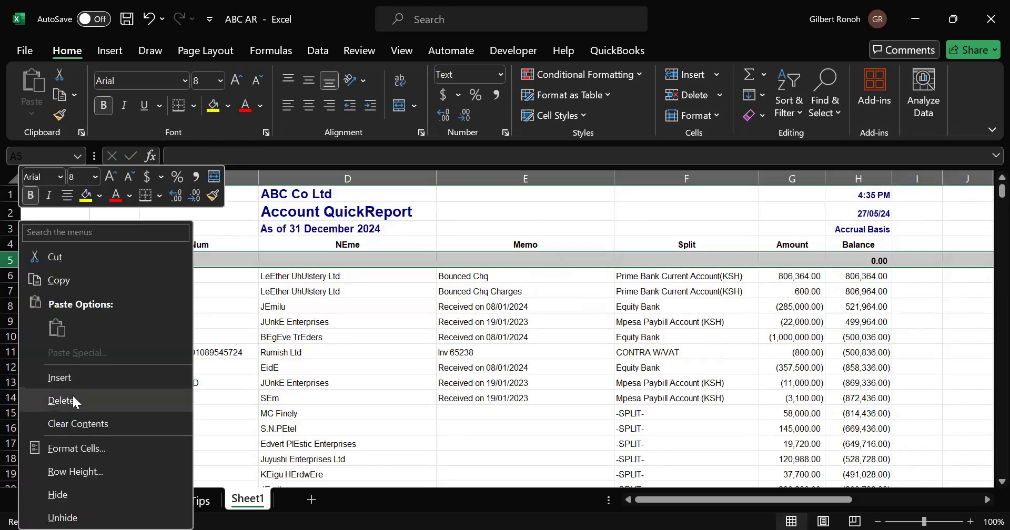
click(65, 398)
click(429, 351)
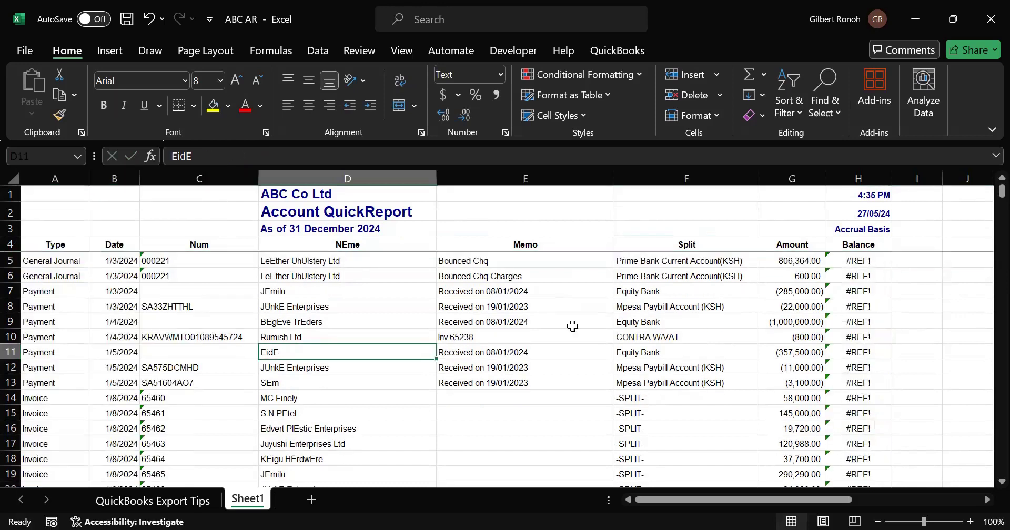
- Repair the first Balance formula by replacing its broken #REF! reference with 0
click(854, 259)
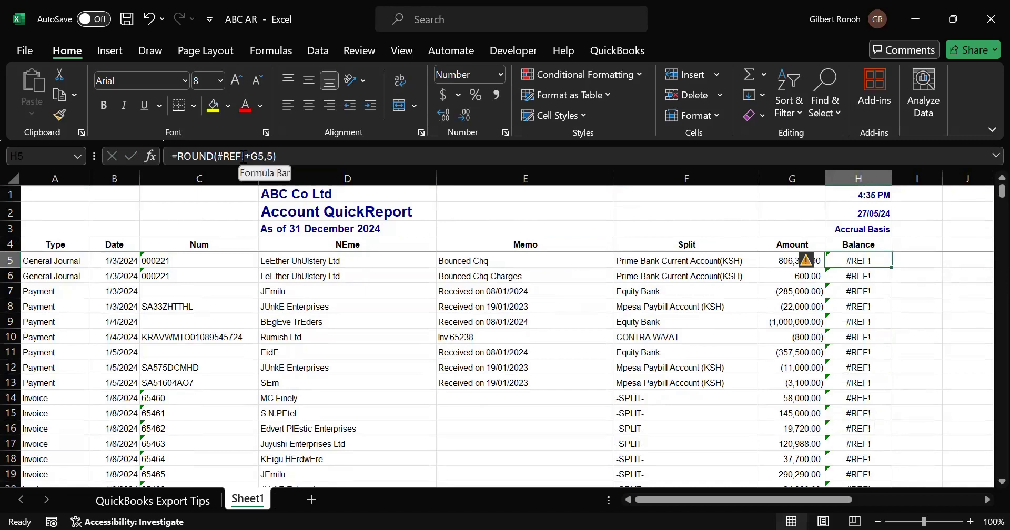
click(248, 156)
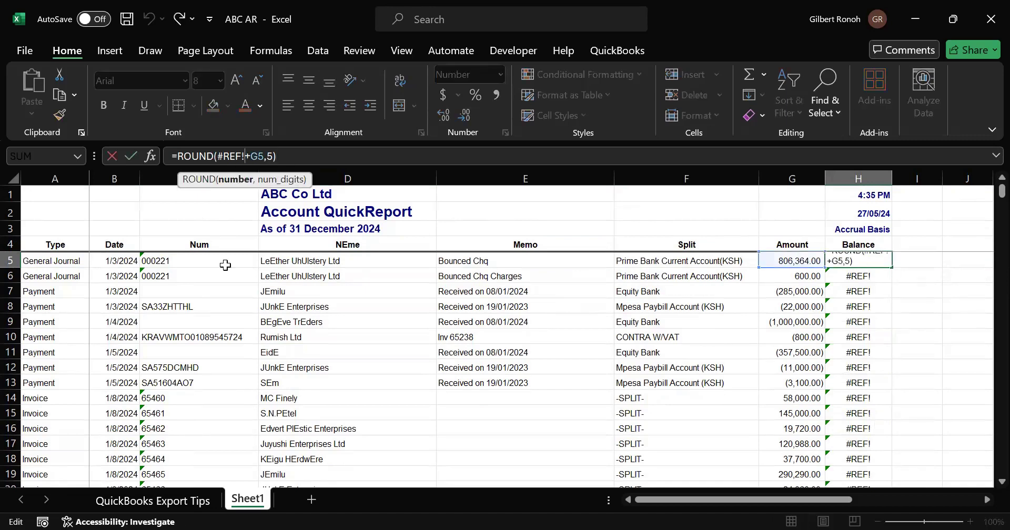
key(BackSpace)
key(BackSpace)
key(BackSpace)
key(BackSpace)
key(BackSpace)
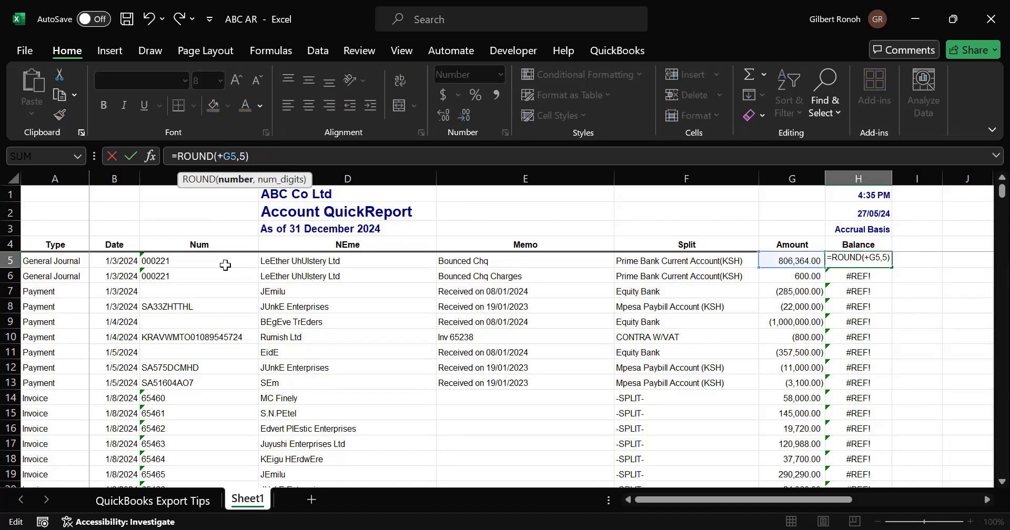
text(0)
key(Return)
click(536, 471)
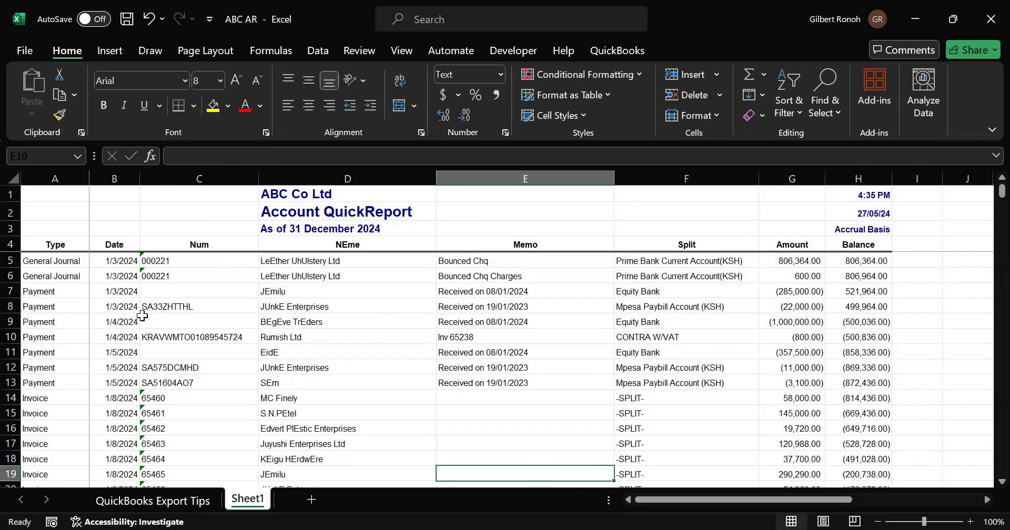
- Examine the last rows of the report and the running balance at its end
click(61, 264)
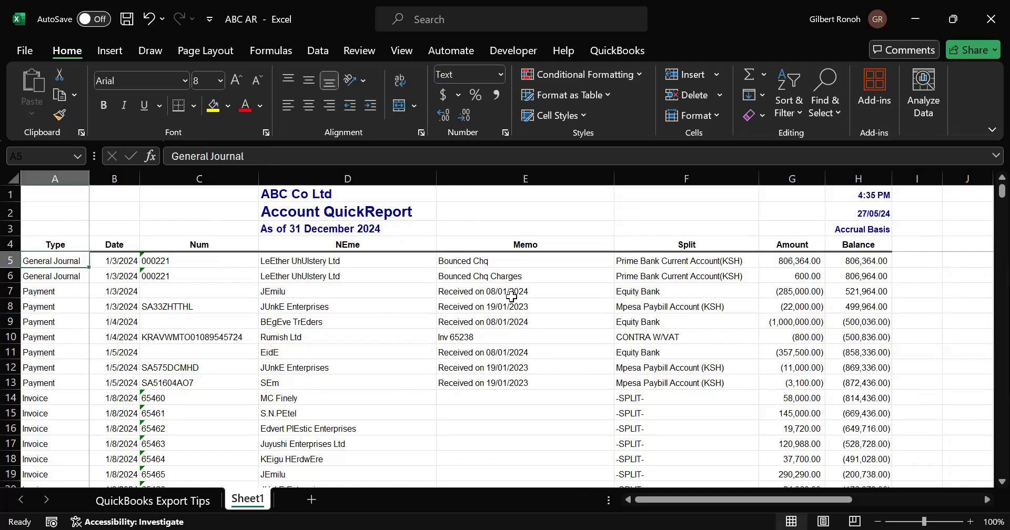
shift+click(851, 260)
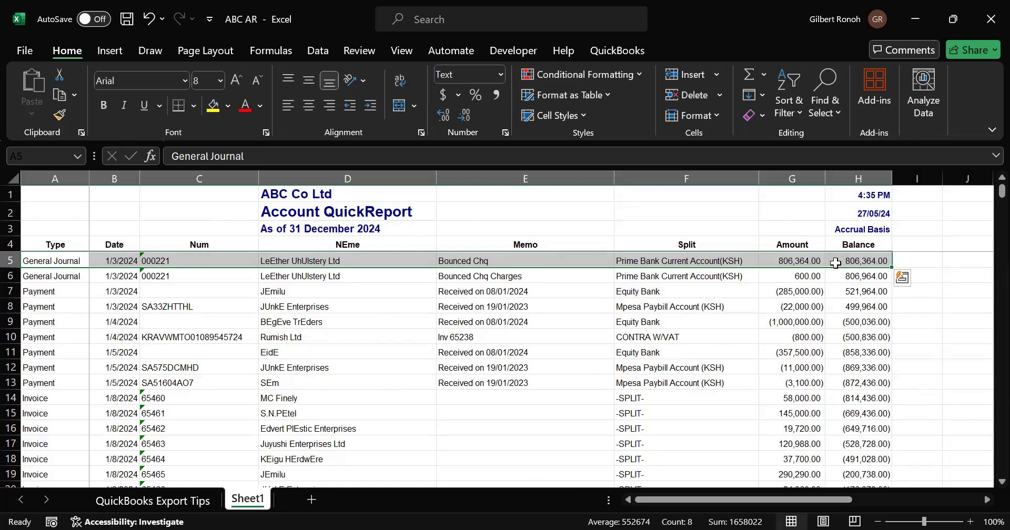
key(ctrl+Down)
key(Down)
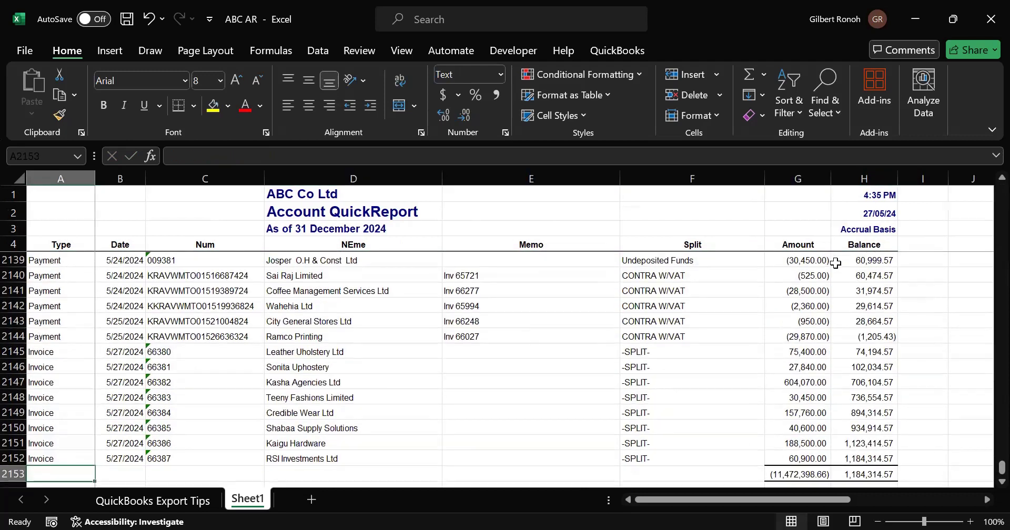
key(Up)
key(Up)
key(Up)
key(Up)
key(Up)
key(Up)
key(Up)
key(Up)
key(Up)
key(Up)
key(Up)
key(Up)
key(Up)
key(Up)
key(Up)
key(Up)
key(Up)
key(Up)
key(Up)
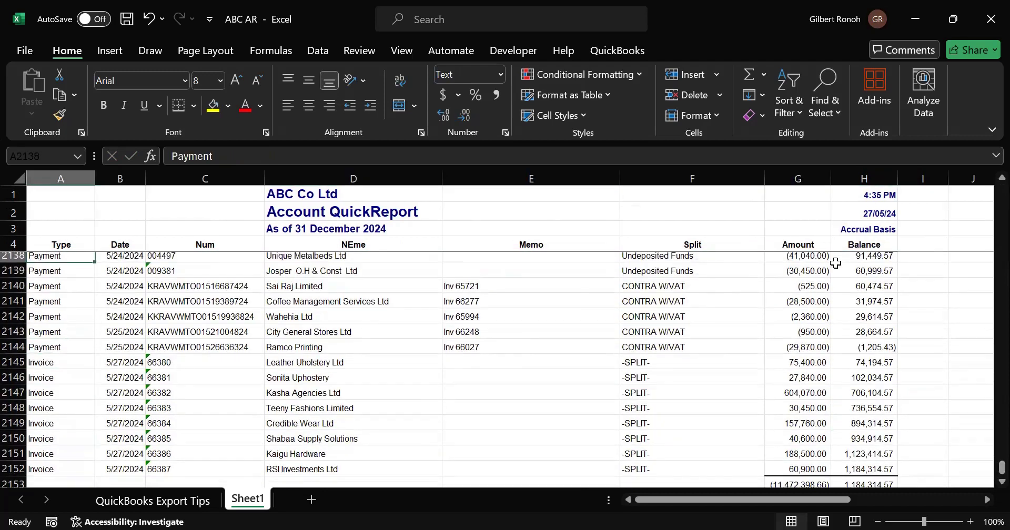
key(Up)
key(Up)
key(Up)
key(Up)
key(Up)
key(Up)
key(Up)
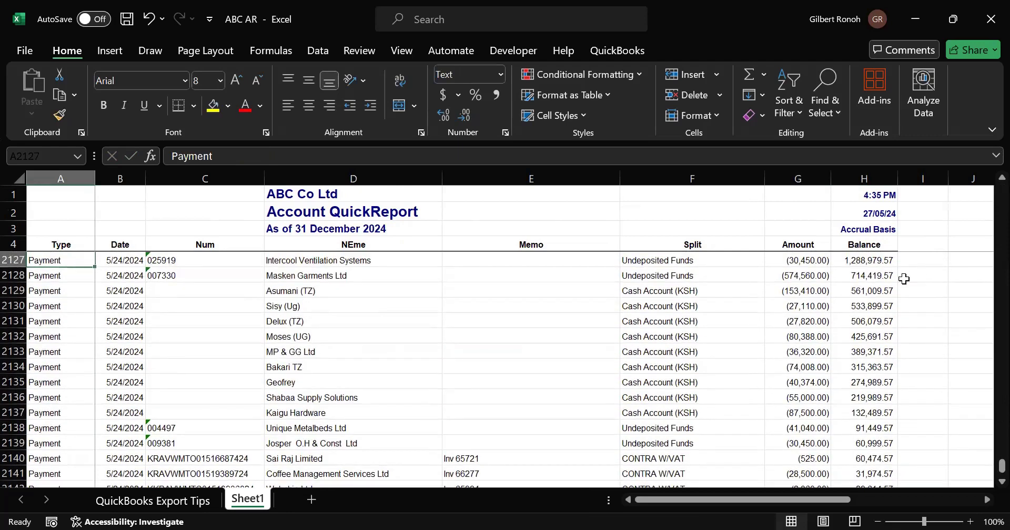
drag(999, 466, 987, 176)
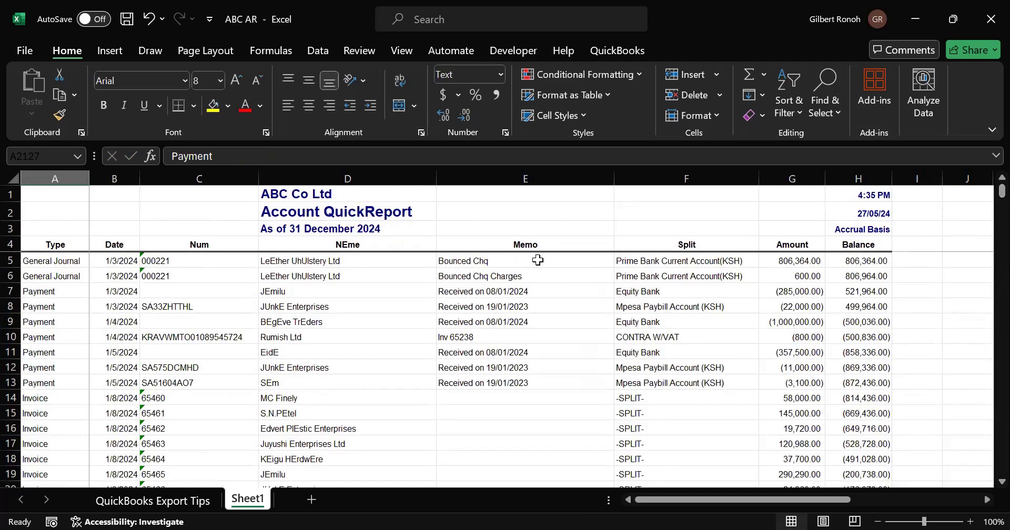
- Apply All Borders to the report data from row 5 down to the last transaction row
click(61, 255)
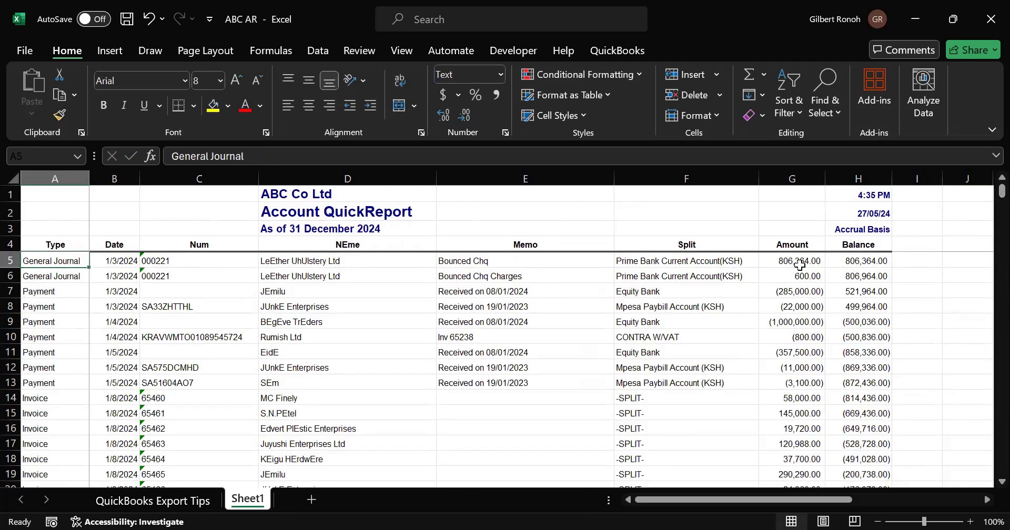
shift+click(851, 260)
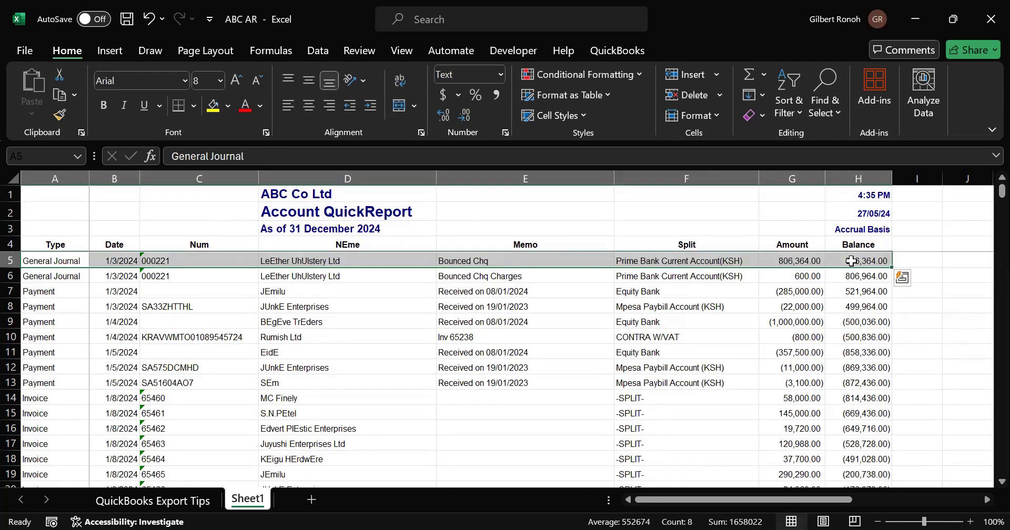
key(ctrl+shift+Down)
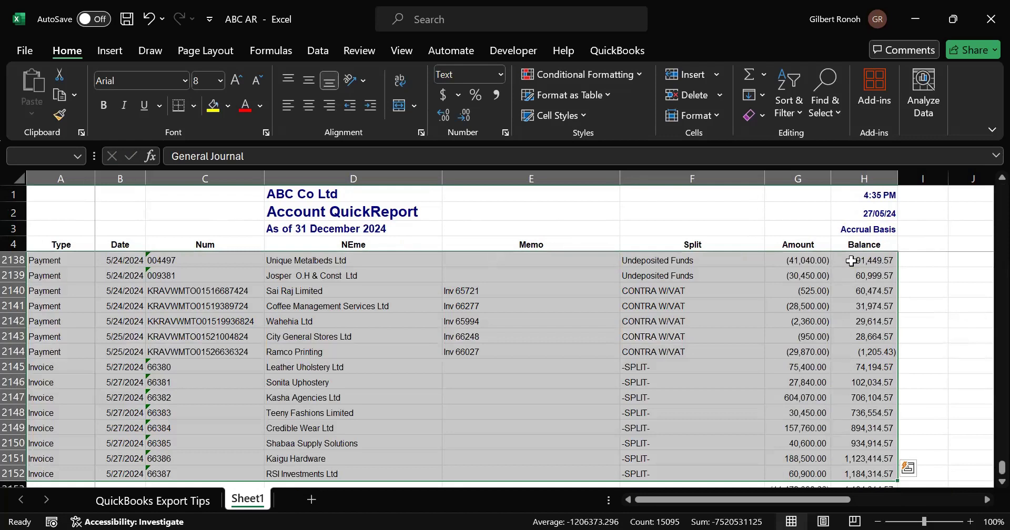
click(194, 105)
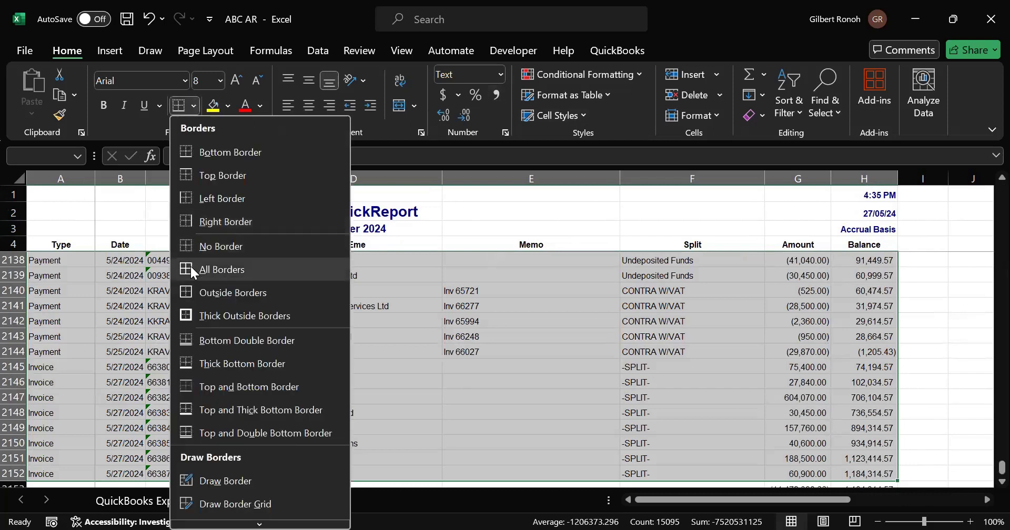
click(397, 357)
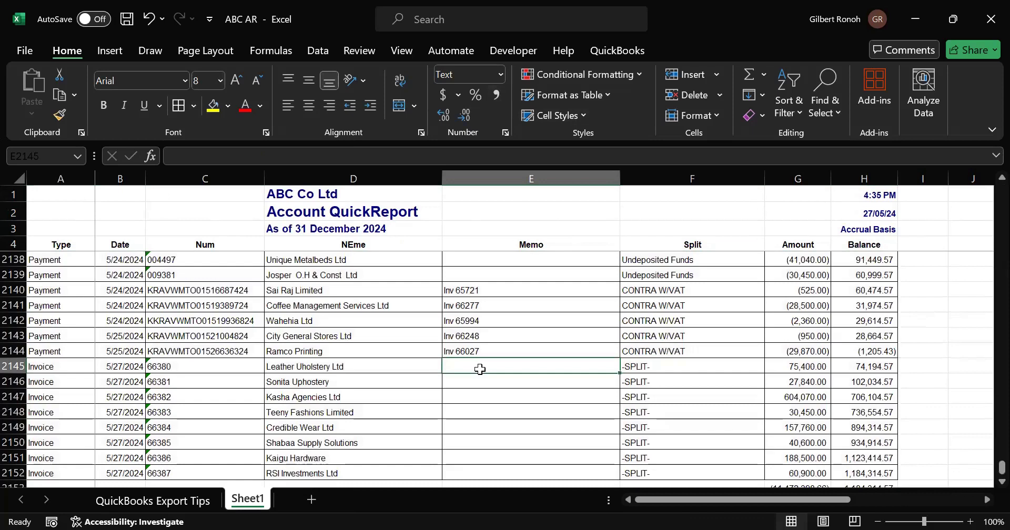
- Examine the transactions in the final rows of the report, moving upward through their dates and running balances
key(ctrl+Up)
key(ctrl+Up)
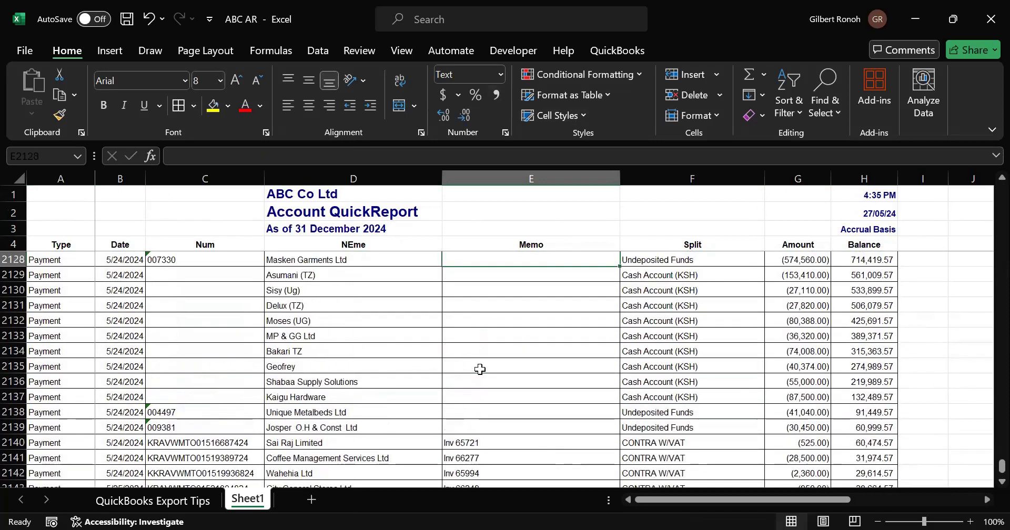
key(Up)
key(Up)
key(Up)
key(Up)
key(Up)
key(Up)
key(Up)
key(Up)
key(Up)
key(Up)
key(Up)
key(Up)
key(Up)
key(Up)
key(Up)
key(Up)
key(Up)
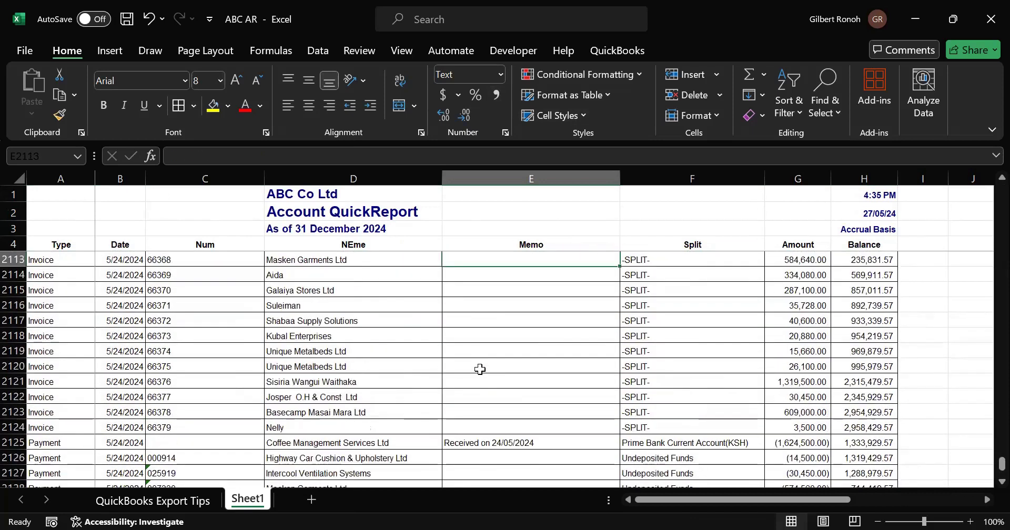
key(Up)
key(Up)
key(Up)
key(Up)
key(Up)
key(Up)
key(Up)
key(Up)
key(Up)
key(Up)
key(Up)
key(Up)
key(Up)
key(Up)
key(Up)
key(Up)
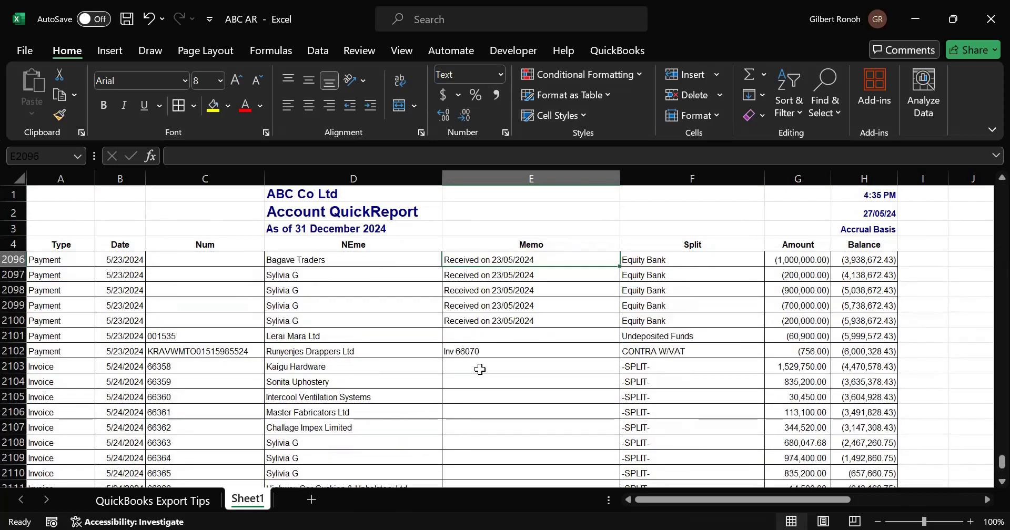
key(Up)
key(Up)
key(Up)
key(Up)
key(Up)
key(Up)
key(Up)
key(Up)
key(Up)
key(Up)
key(Up)
key(Up)
key(Up)
key(Up)
key(Up)
key(Up)
key(Up)
key(Up)
key(Up)
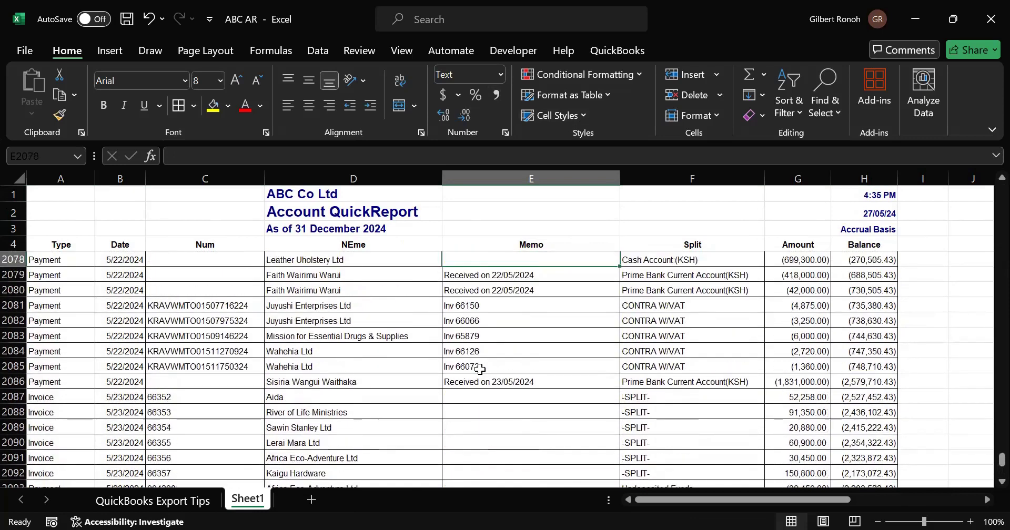
key(Up)
key(Up)
key(Up)
key(Up)
key(Up)
key(Up)
key(Up)
key(Up)
key(Up)
key(Up)
key(Up)
key(Up)
key(Up)
key(Up)
key(Up)
key(Up)
key(Up)
key(Up)
key(Up)
key(Up)
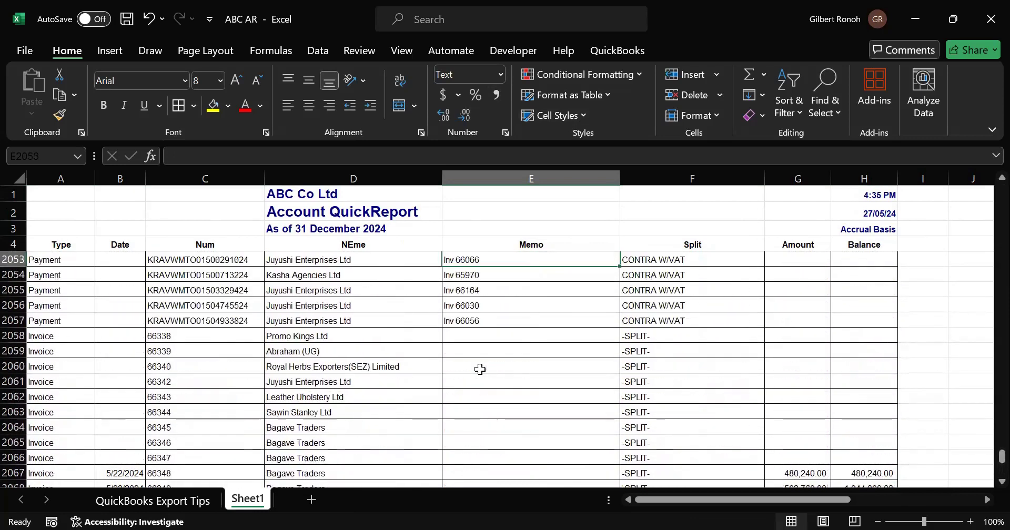
key(Up)
key(Up)
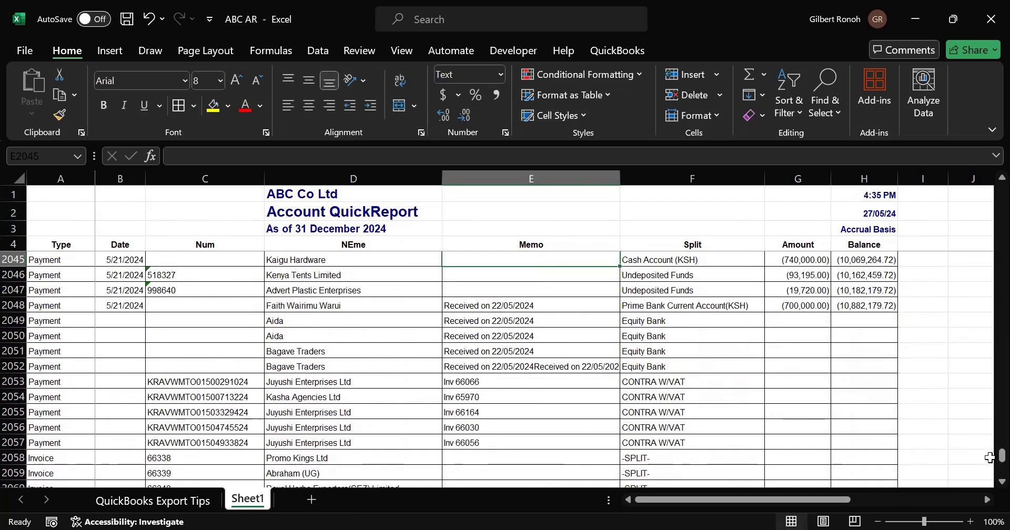
drag(1001, 456, 986, 179)
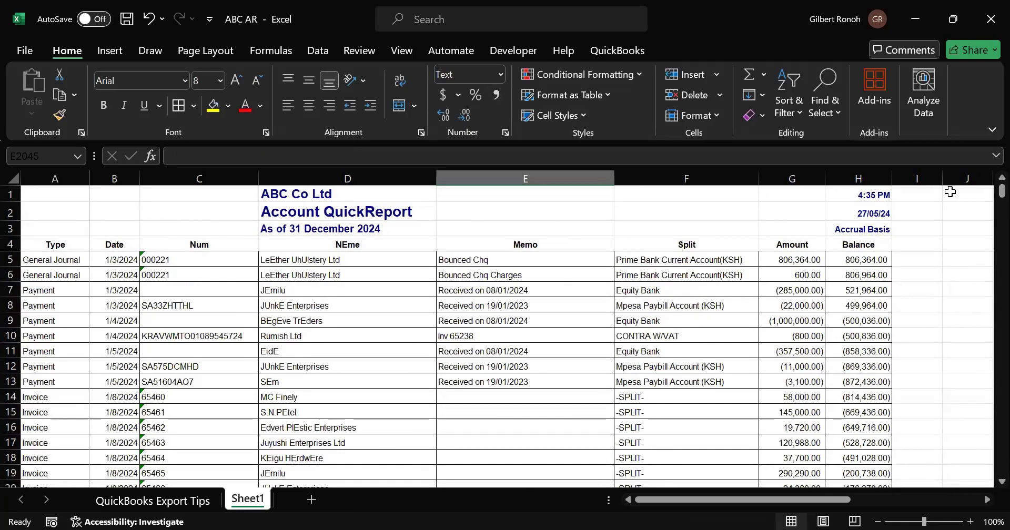
click(206, 263)
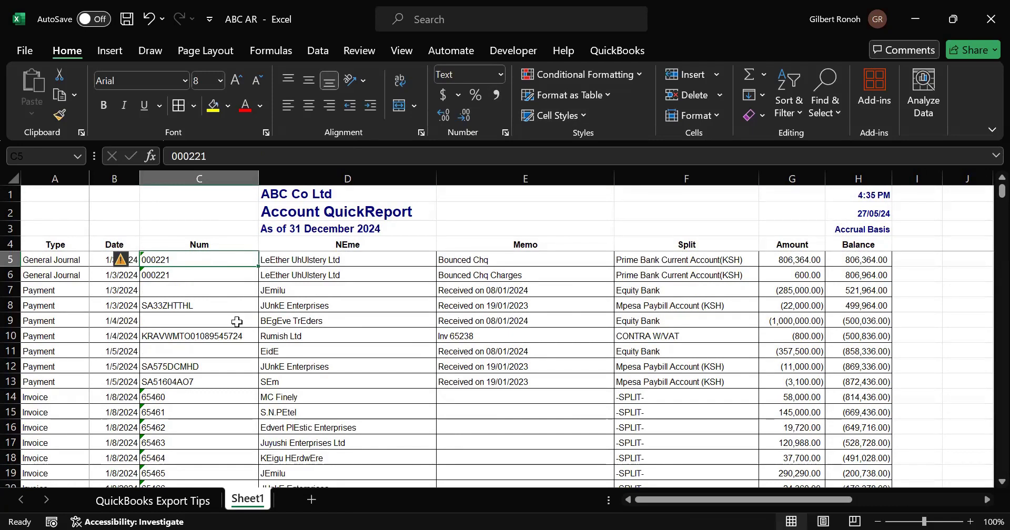
click(281, 335)
drag(69, 249, 870, 244)
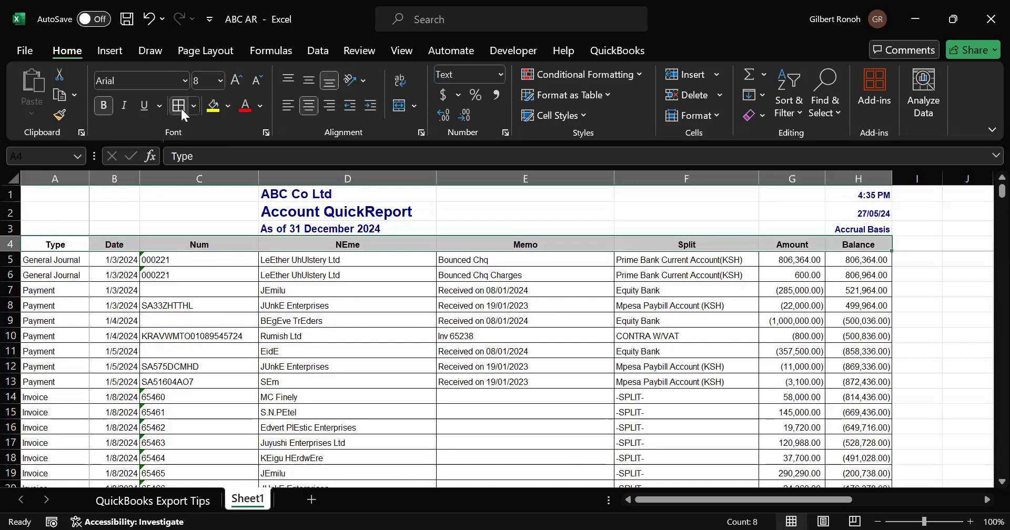
click(145, 300)
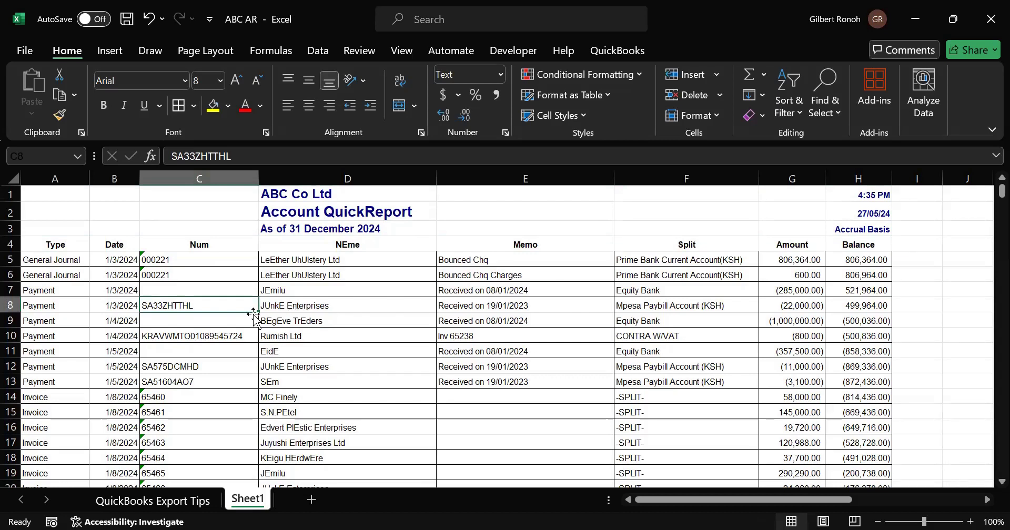
click(328, 341)
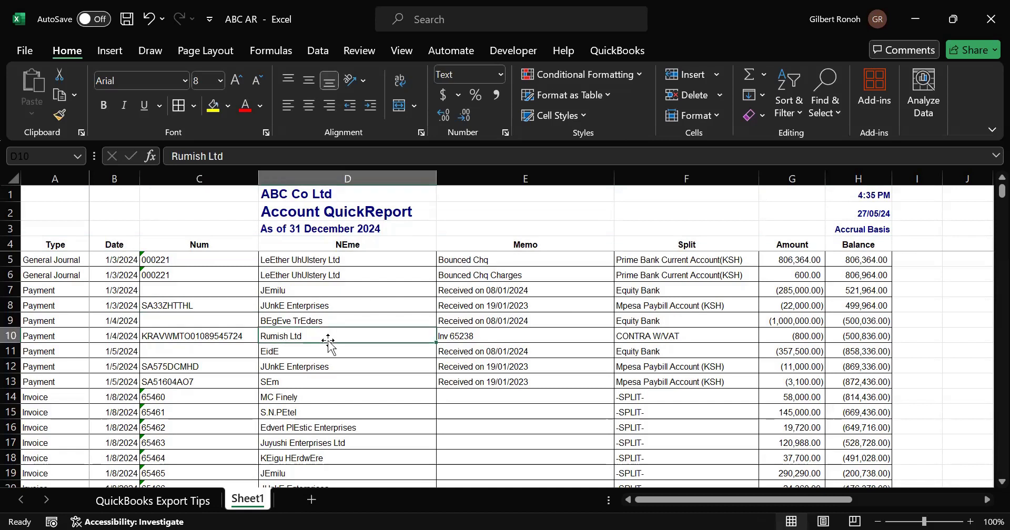
click(111, 50)
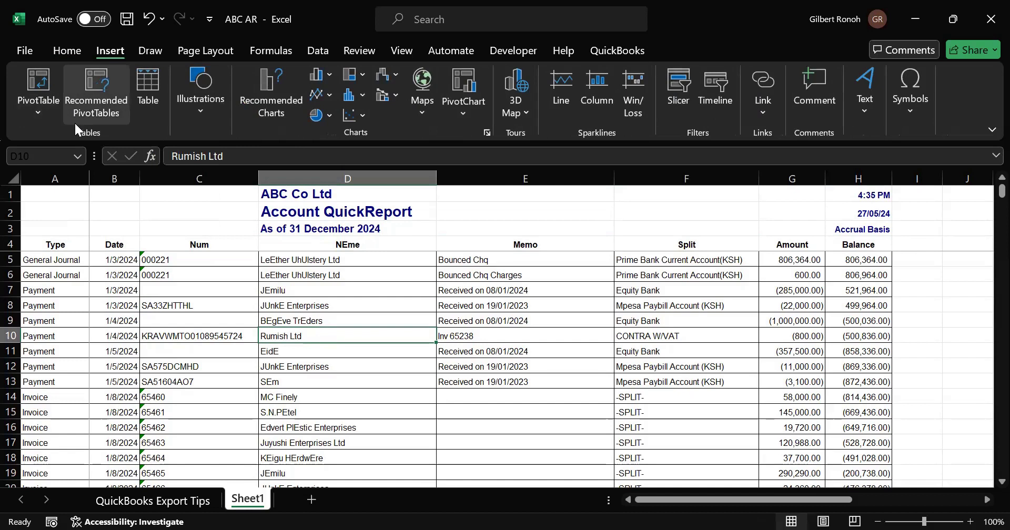
click(42, 115)
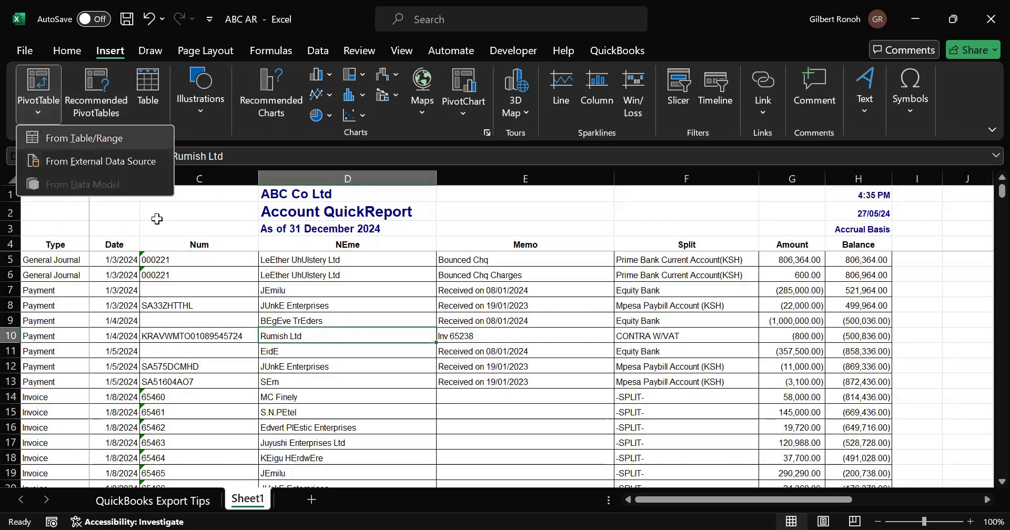
click(65, 143)
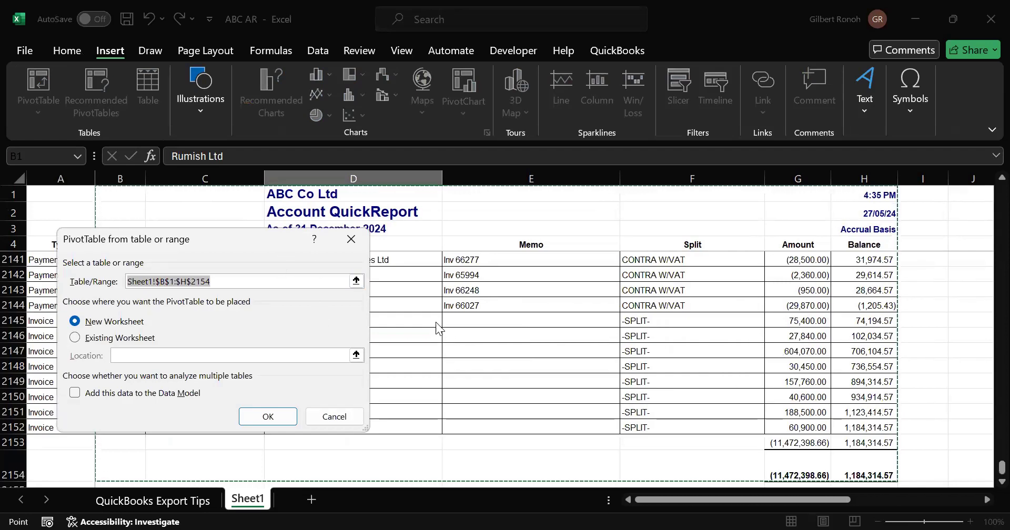
click(352, 239)
click(231, 291)
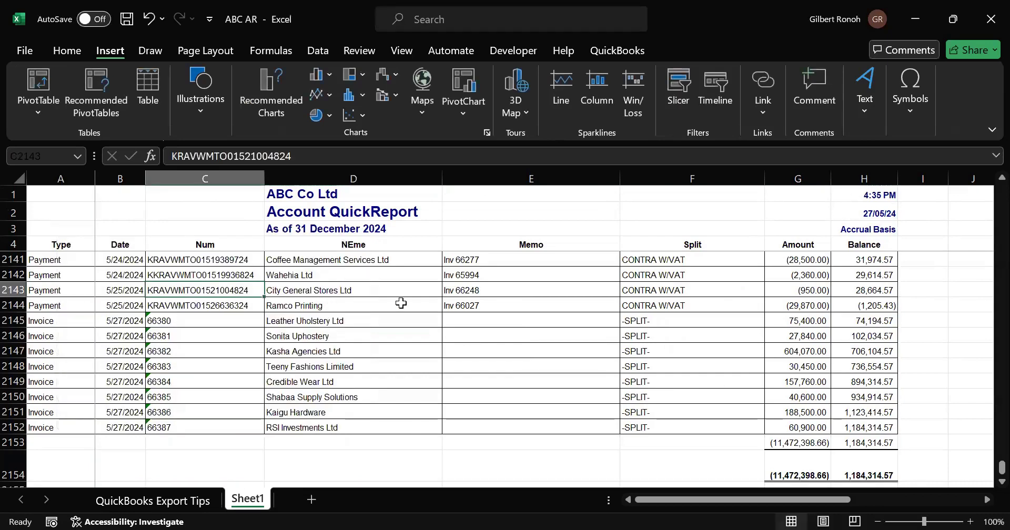
- Try to insert a Recommended PivotTable from the report data
drag(1000, 467, 983, 155)
click(224, 323)
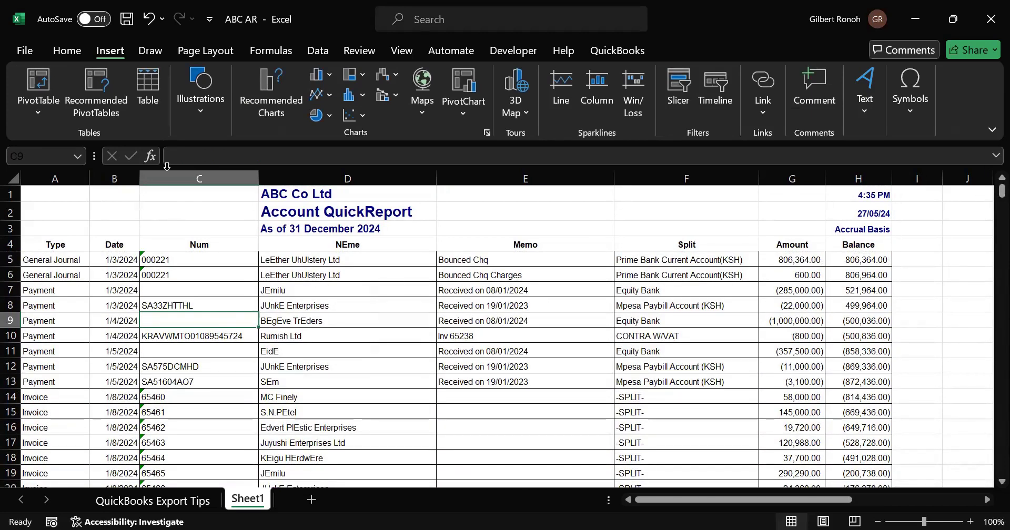
click(108, 112)
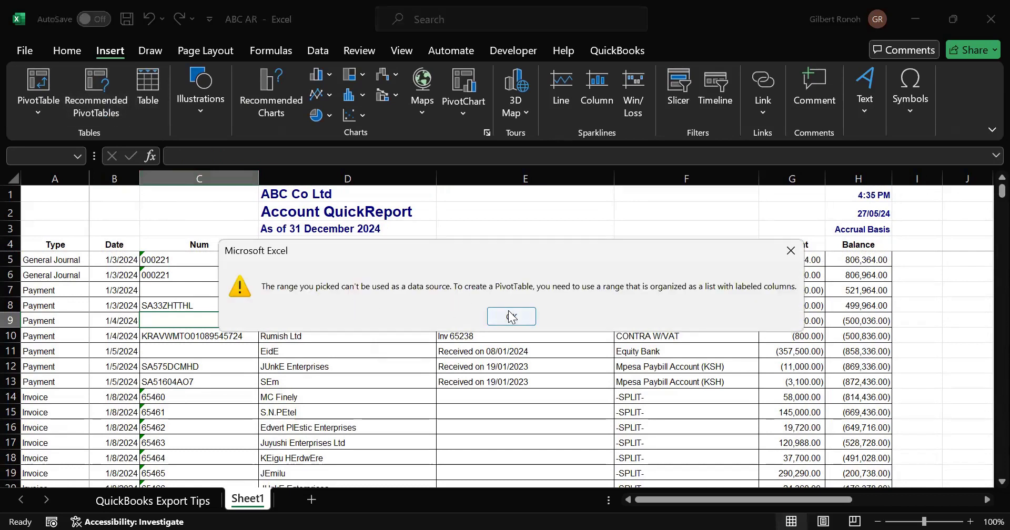
click(511, 316)
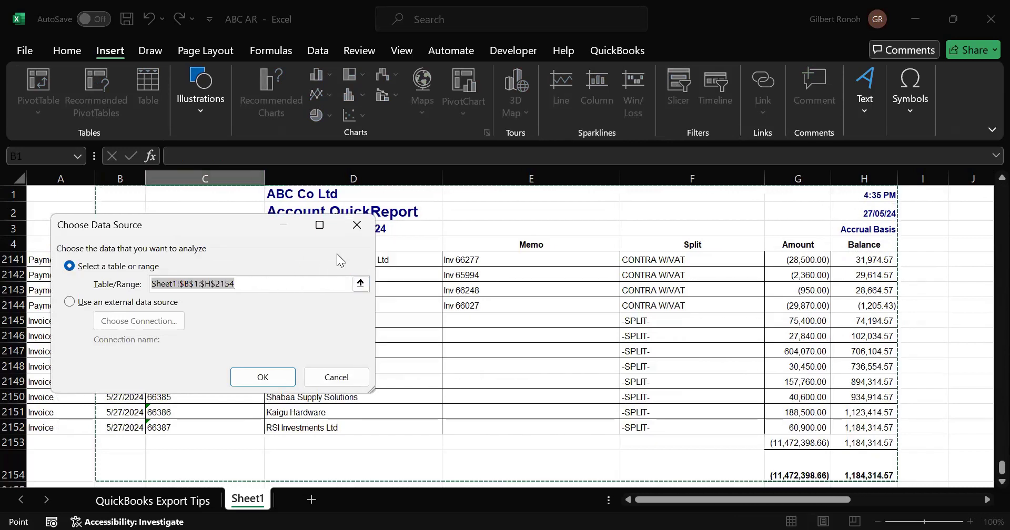
click(354, 233)
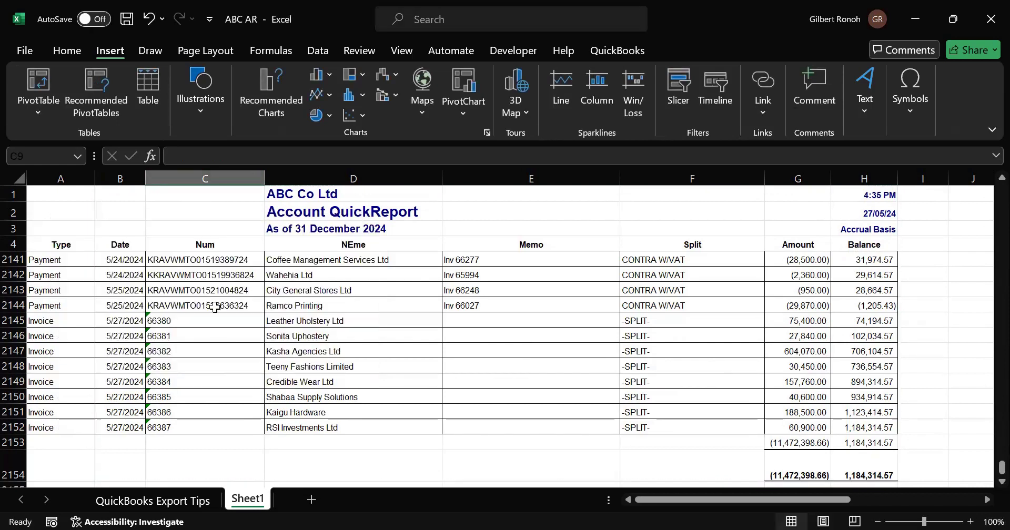
- Examine the last transaction rows and the total rows at the end of the report
click(75, 289)
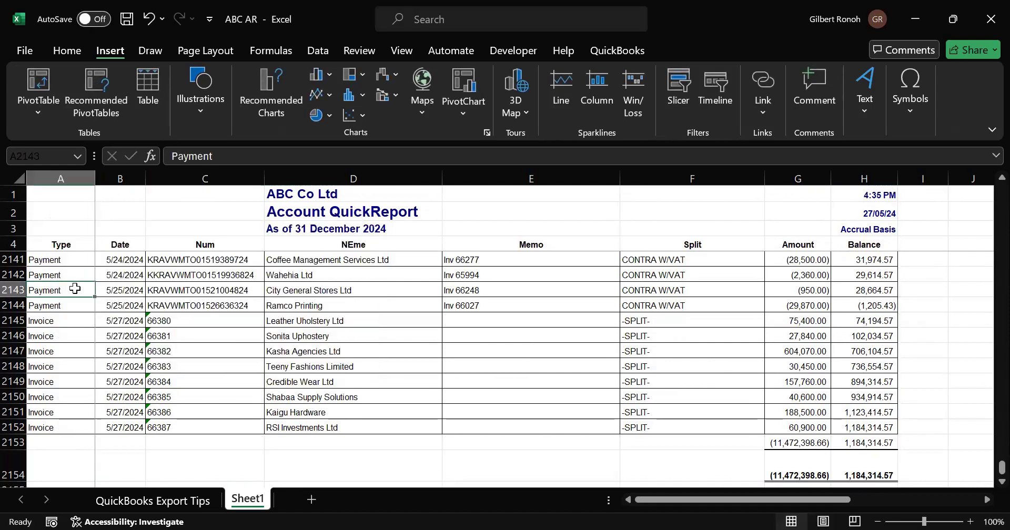
key(Up)
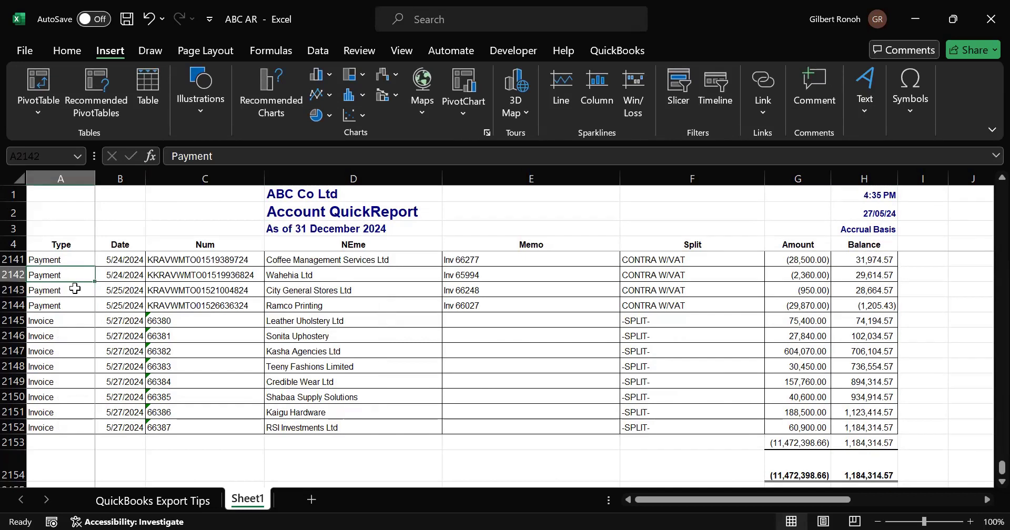
key(Down)
key(Down)
key(Down)
key(Down)
key(Down)
key(Down)
key(Down)
key(Down)
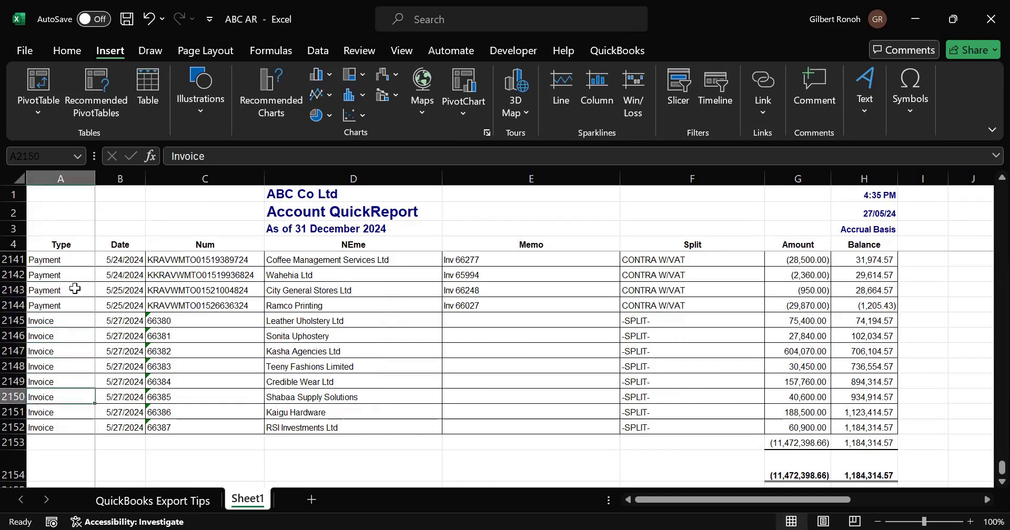
key(Down)
key(Down)
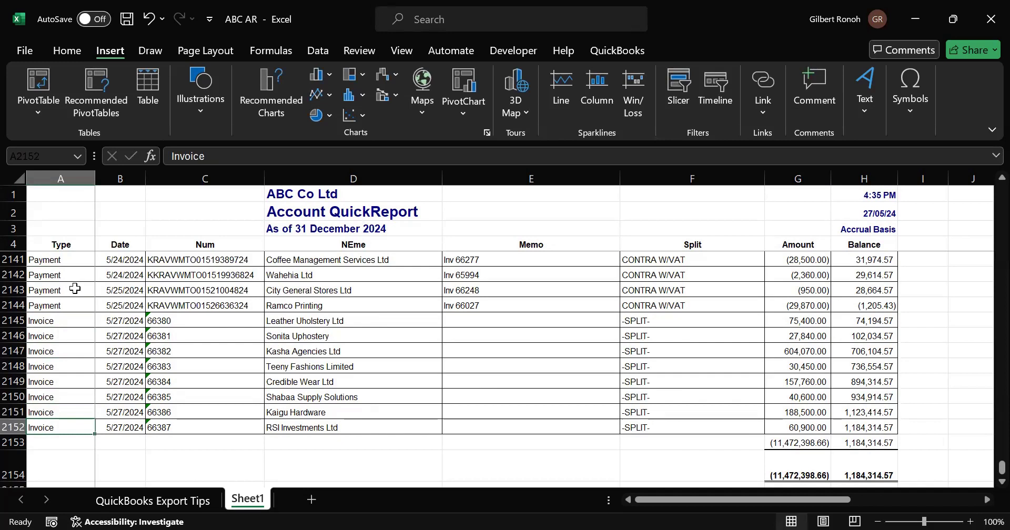
key(Up)
key(Up)
key(Up)
key(Up)
key(Up)
key(Up)
key(Up)
key(Up)
key(Up)
key(Up)
key(Up)
key(Up)
key(Up)
key(Up)
key(Up)
key(Up)
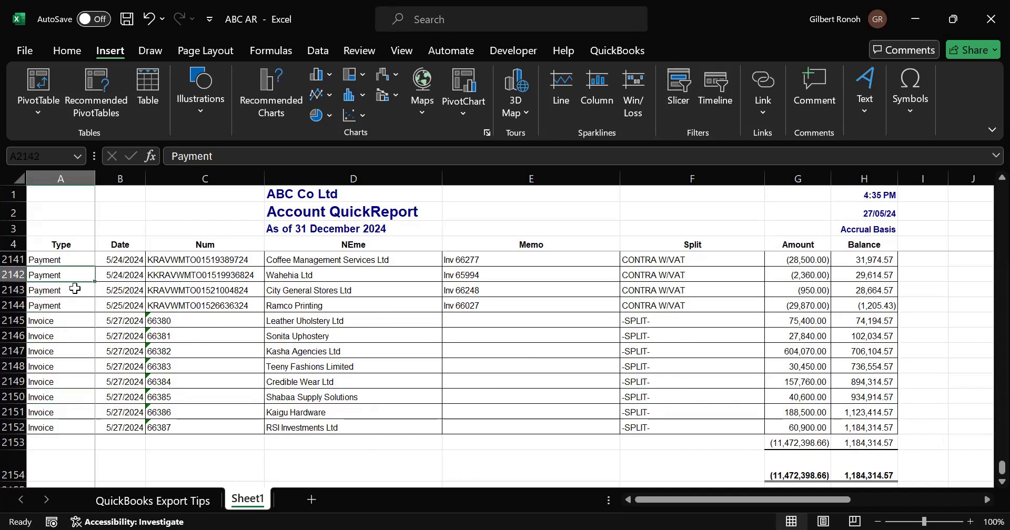
key(Up)
key(Up)
key(Up)
key(Up)
key(Up)
key(Up)
key(Up)
key(Up)
key(Up)
key(Up)
key(Up)
key(Up)
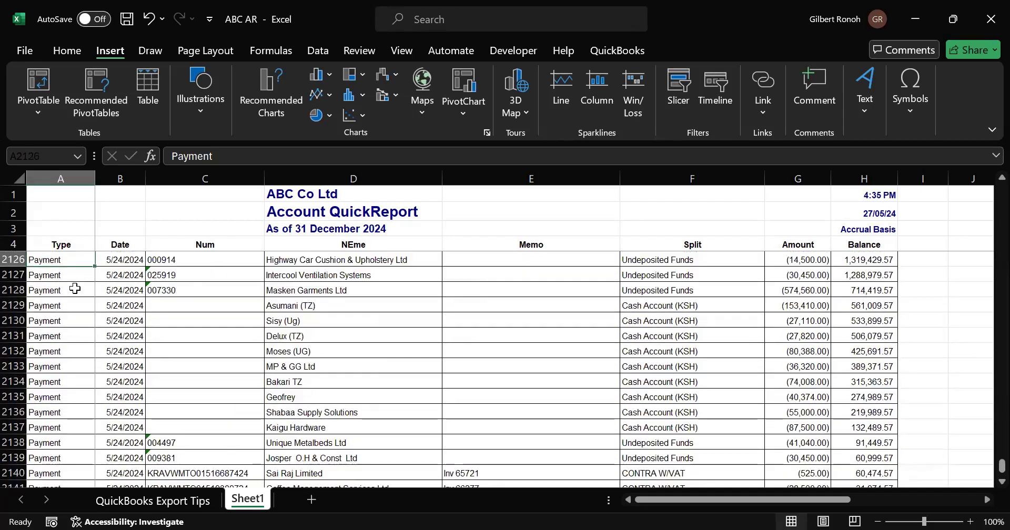
- Try to change the PivotTable source range so it starts at the first data row, then cancel
drag(1001, 465, 985, 153)
drag(1001, 192, 1002, 192)
click(406, 352)
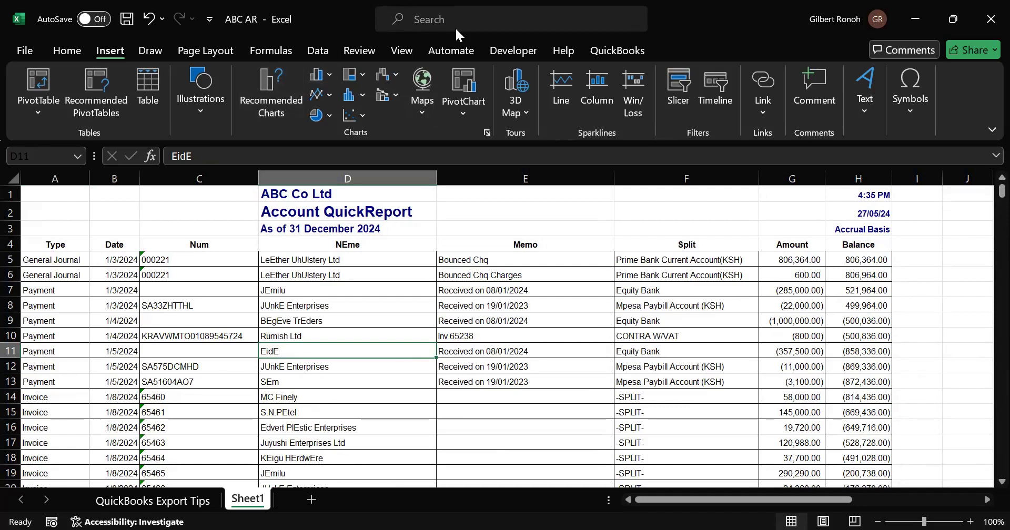
click(56, 259)
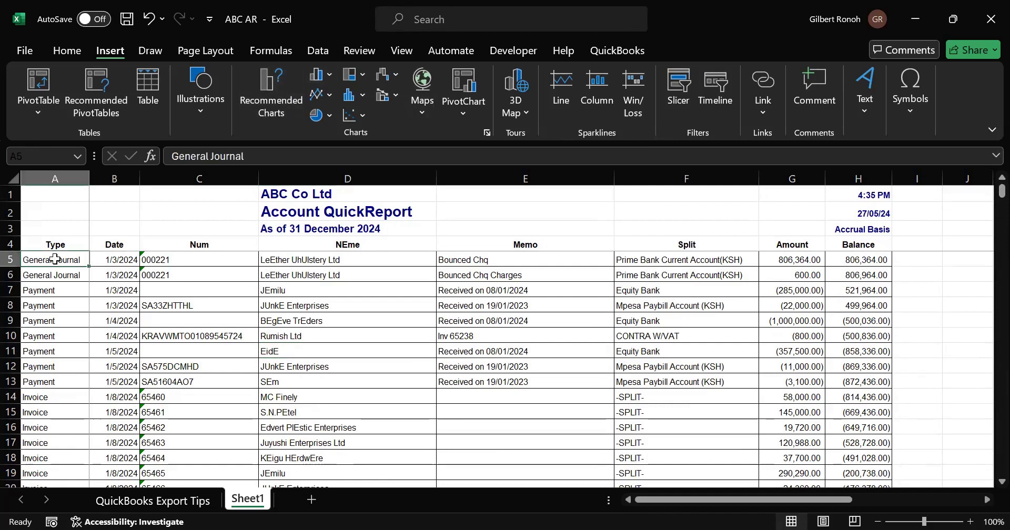
click(79, 317)
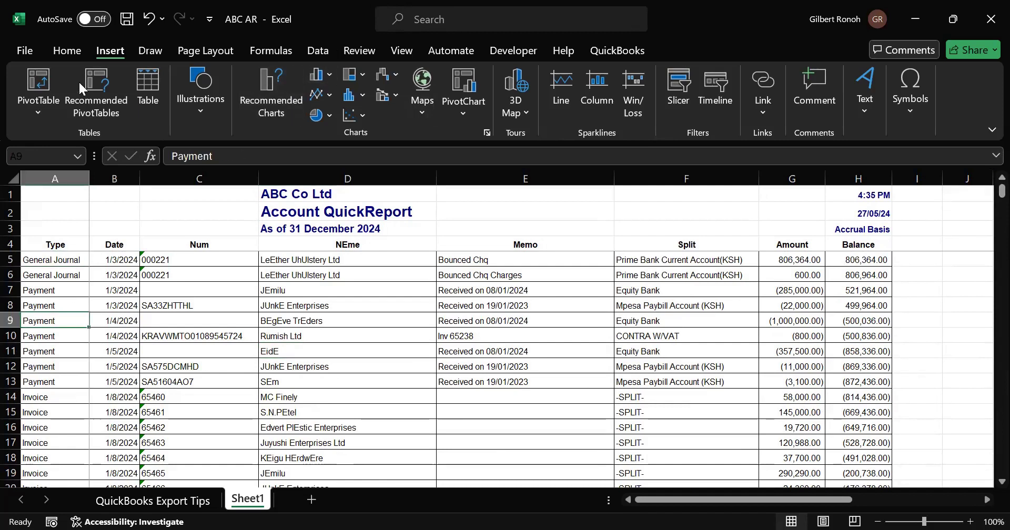
click(32, 105)
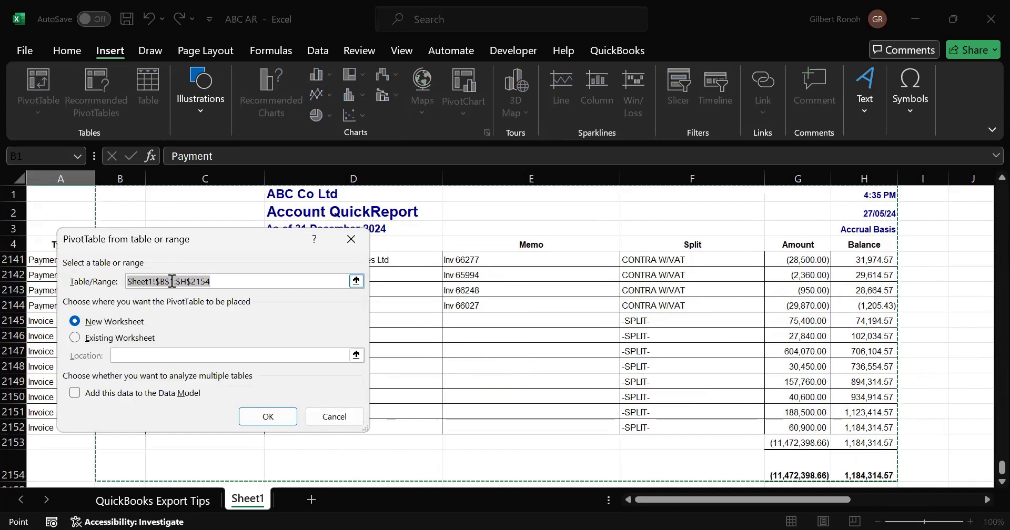
click(164, 282)
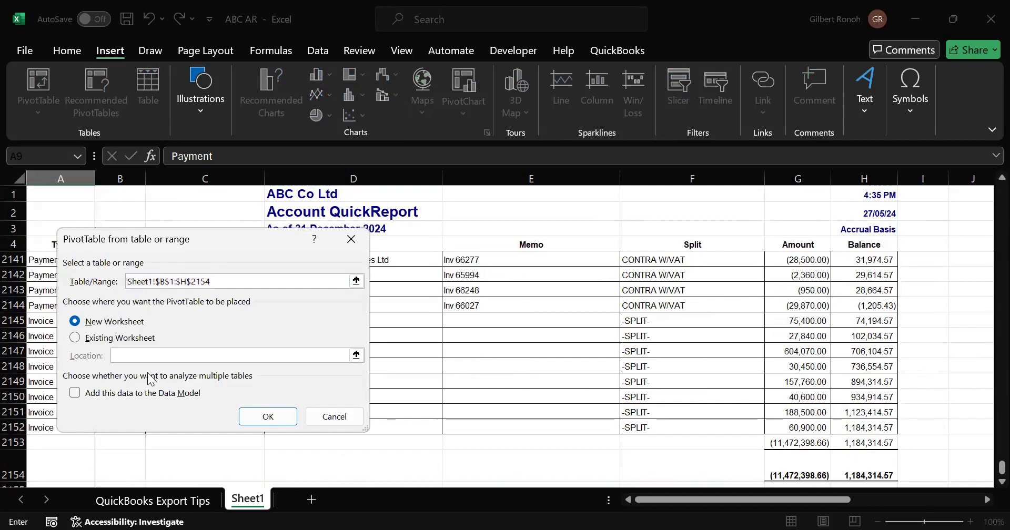
key(BackSpace)
text(a)
key(Right)
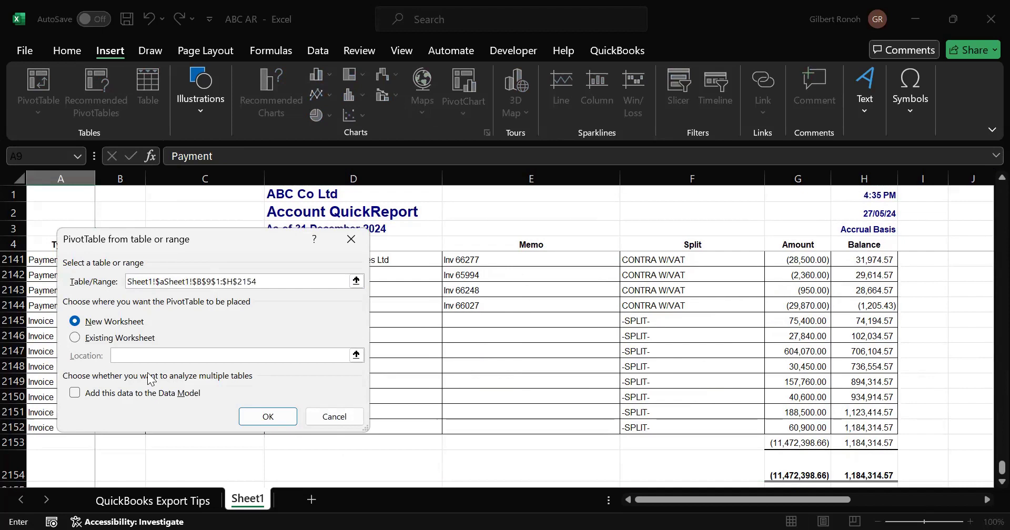
key(Right)
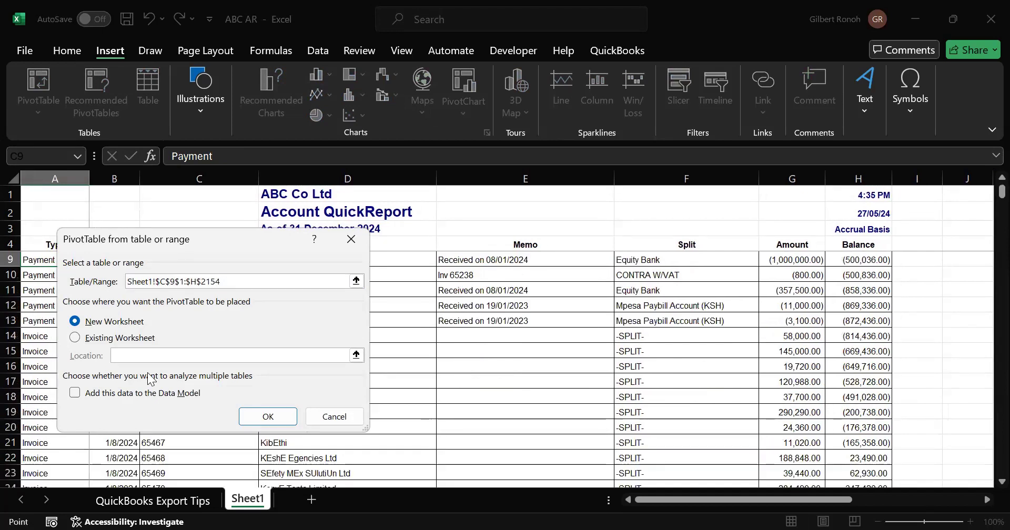
key(BackSpace)
text(5)
key(Right)
key(BackSpace)
key(BackSpace)
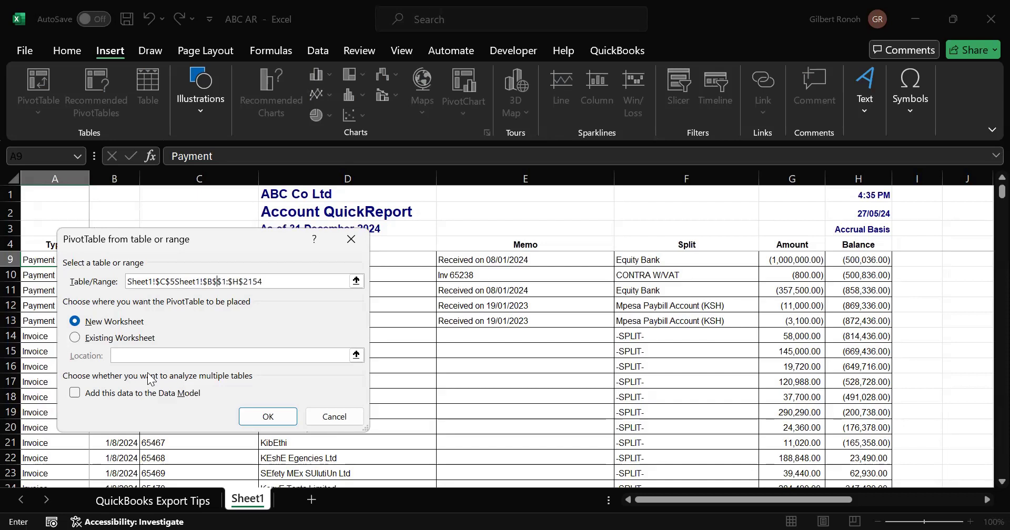
key(BackSpace)
key(BackSpace)
click(351, 234)
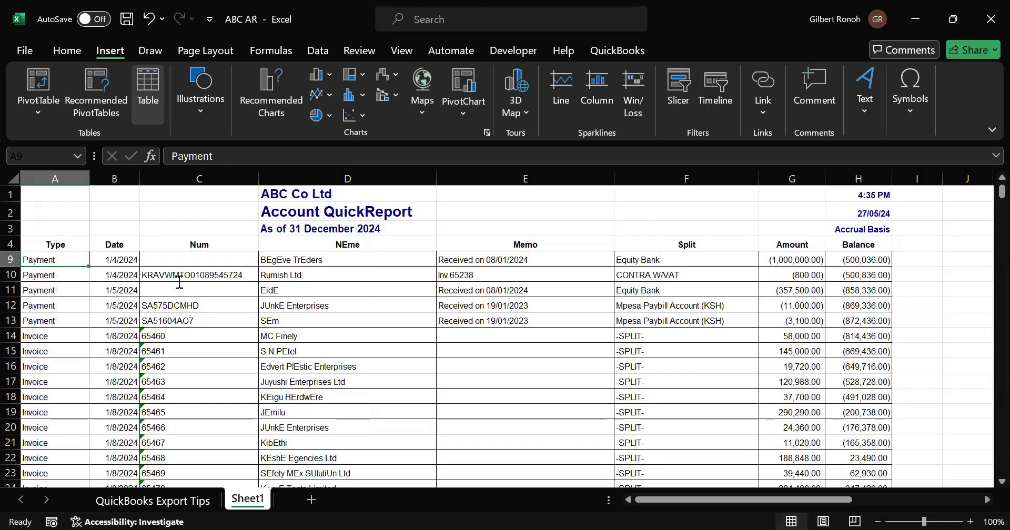
- Create a PivotTable from the range Sheet1!a5:h2152 on a new worksheet
key(alt+n)
key(v)
key(Return)
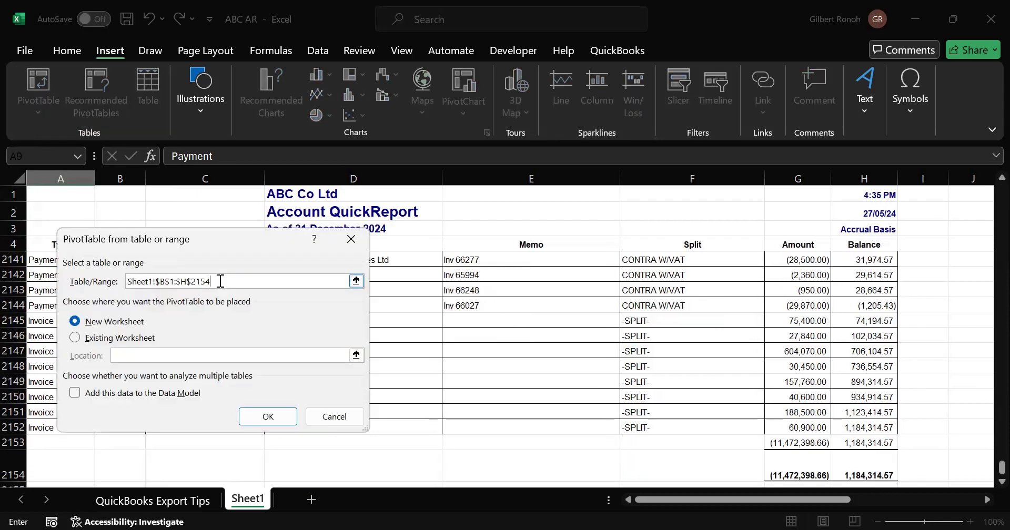
key(BackSpace)
text(2)
key(Left)
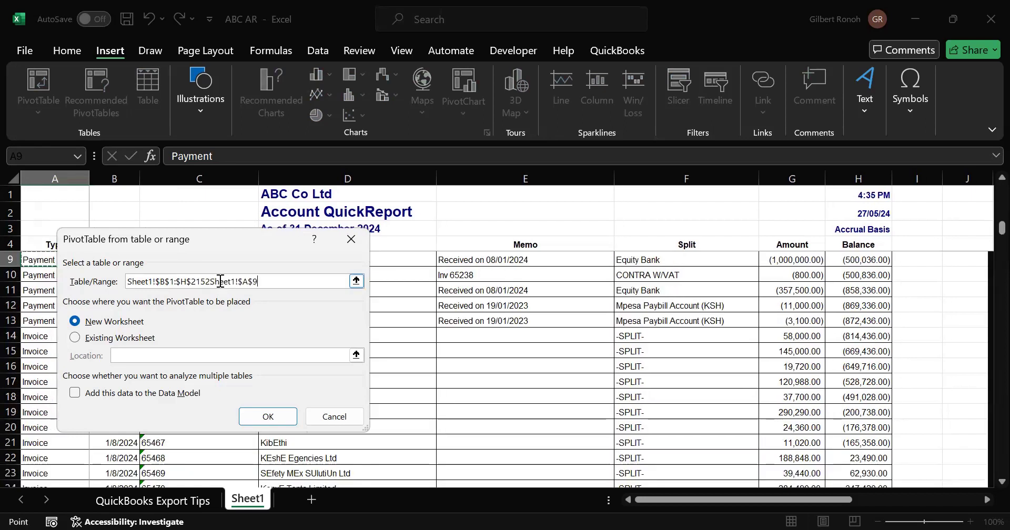
key(Left)
key(BackSpace)
key(BackSpace)
key(BackSpace)
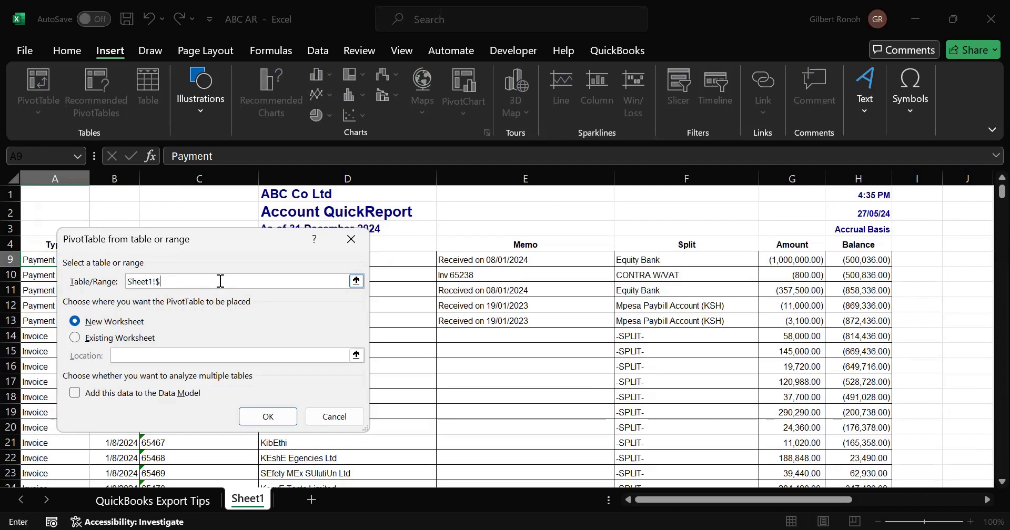
key(BackSpace)
text(a)
text(5:h2152)
click(160, 284)
click(76, 338)
click(193, 282)
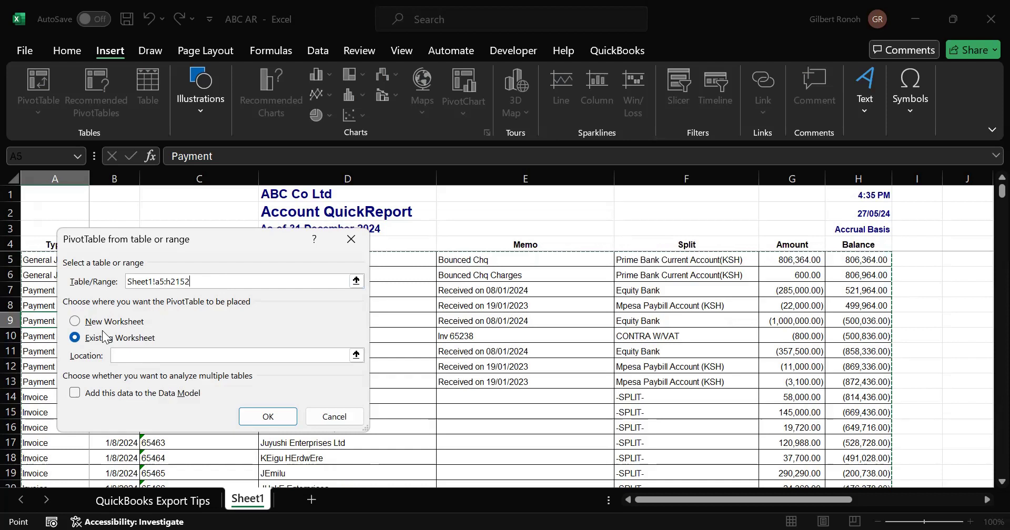
click(76, 322)
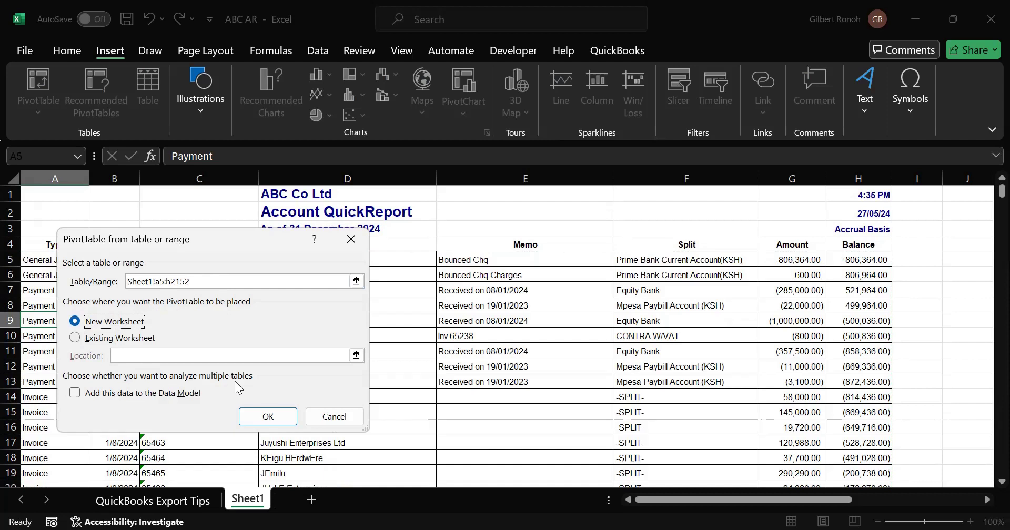
click(266, 420)
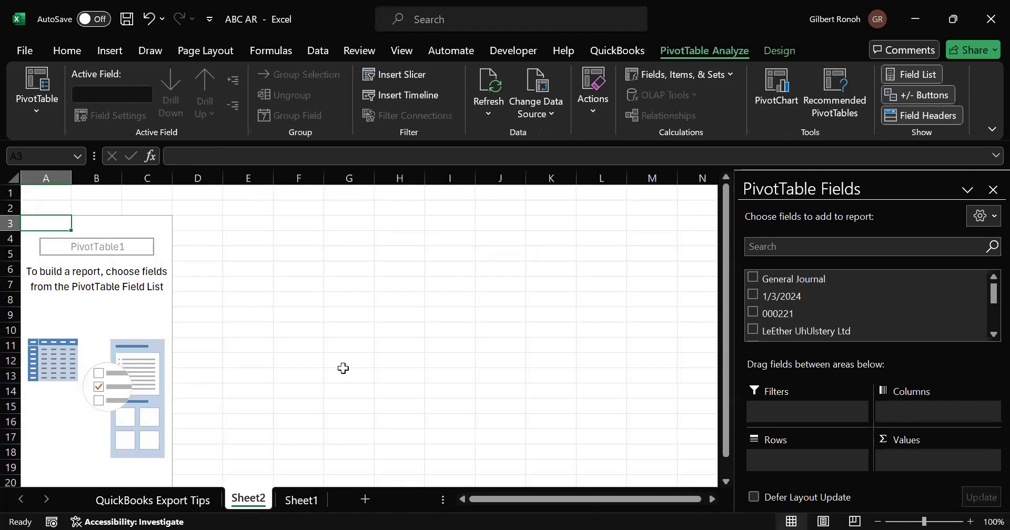
- Rename the report sheet Sheet1 as Data
right_click(305, 500)
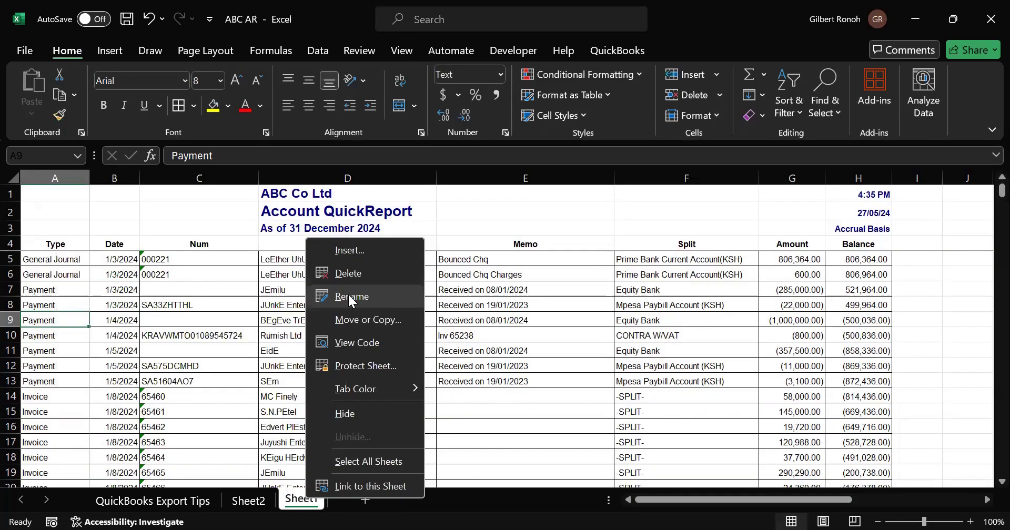
click(348, 296)
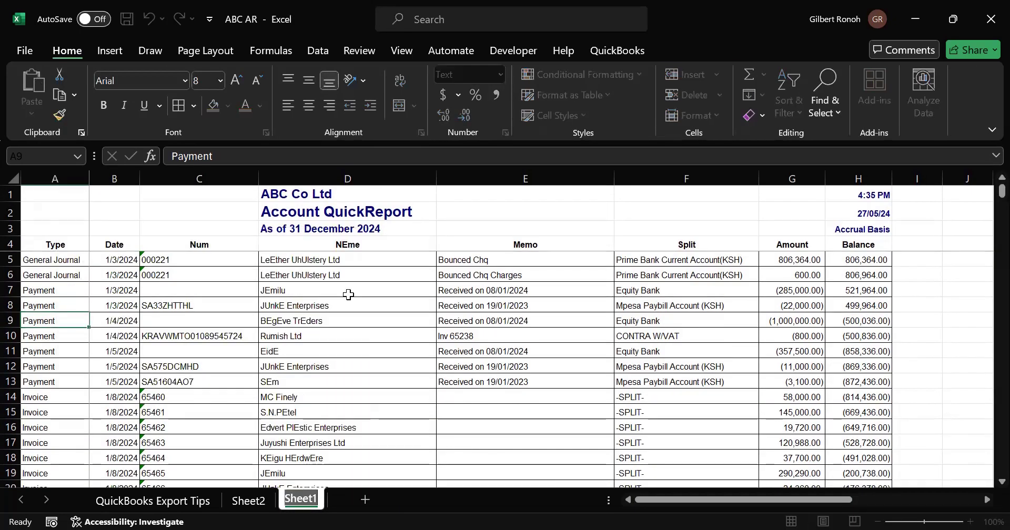
text(Data)
click(261, 445)
- Examine the field list of the PivotTable on Sheet2
click(245, 502)
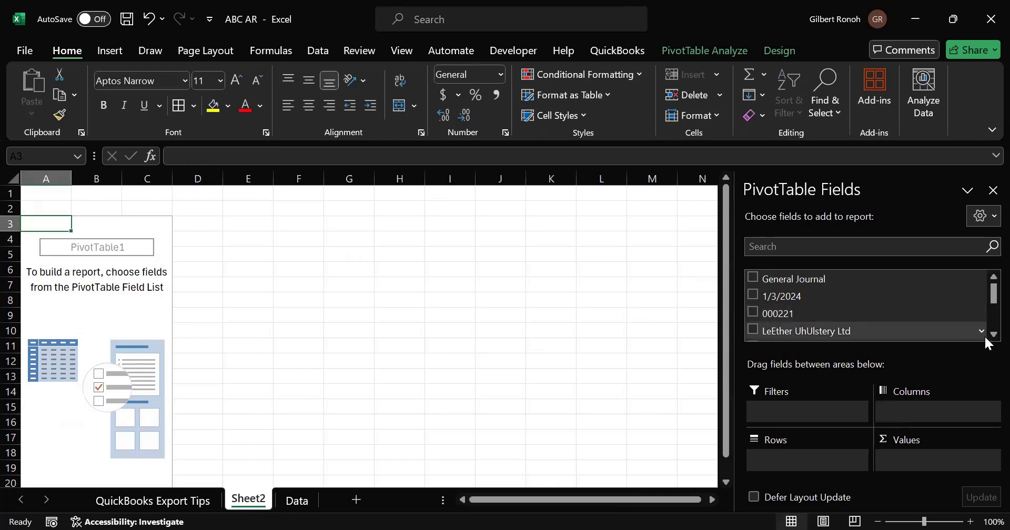
scroll(985, 338, down, 2)
scroll(985, 338, down, 3)
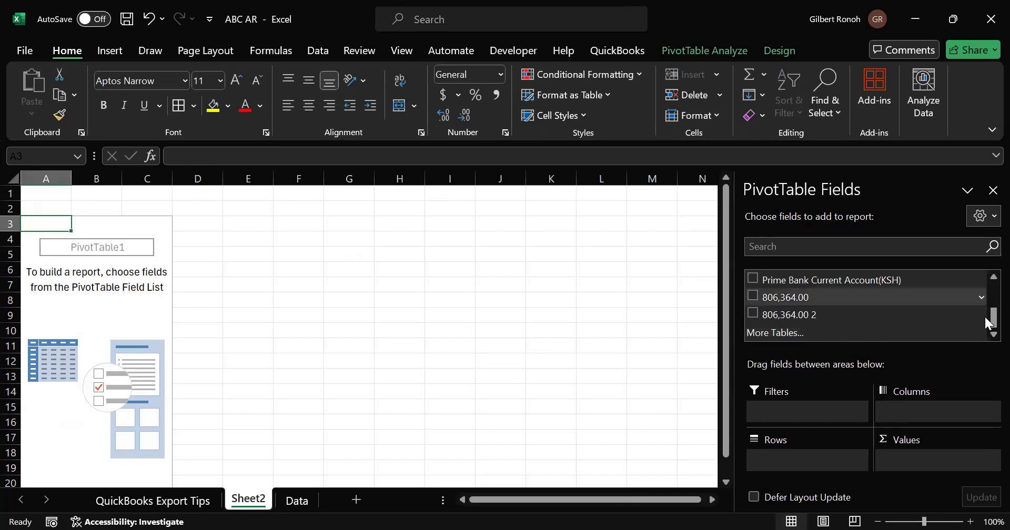
mouse_move(985, 304)
mouse_down()
mouse_move(985, 288)
mouse_move(983, 317)
mouse_move(983, 282)
mouse_move(983, 319)
mouse_up()
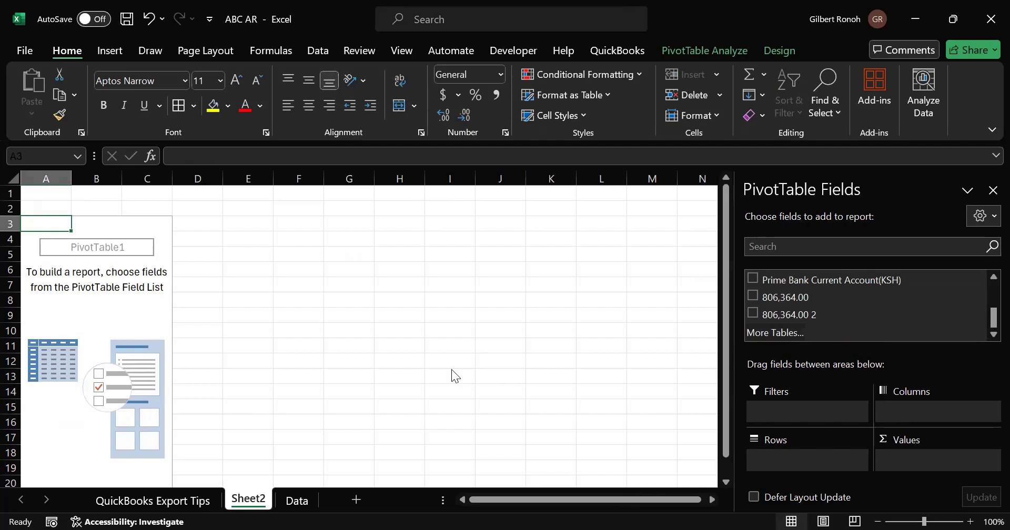
click(289, 364)
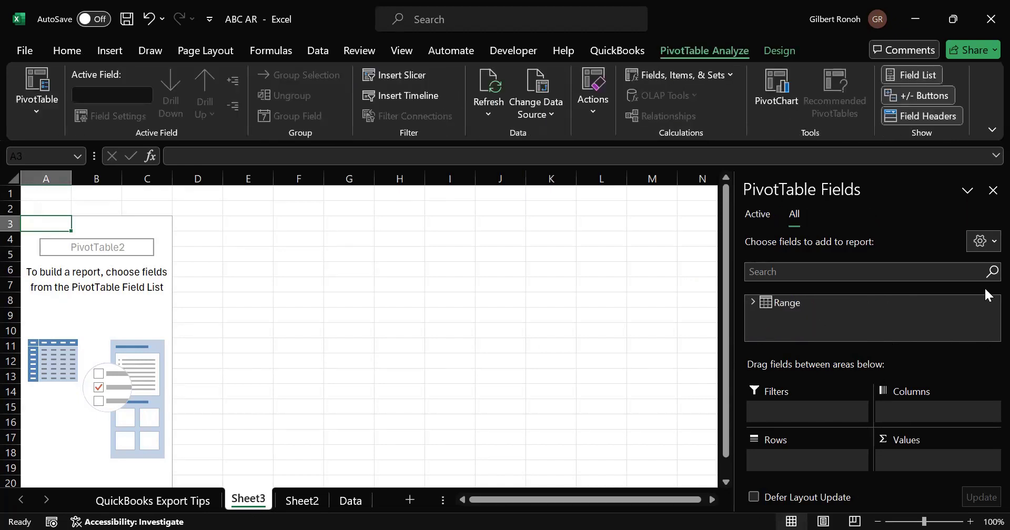
click(849, 272)
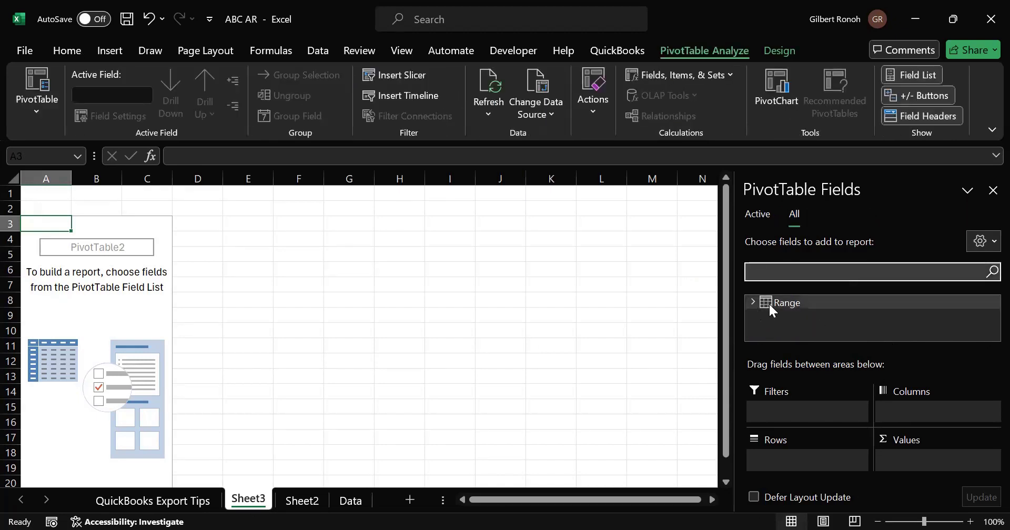
click(770, 308)
click(988, 336)
scroll(986, 337, down, 10)
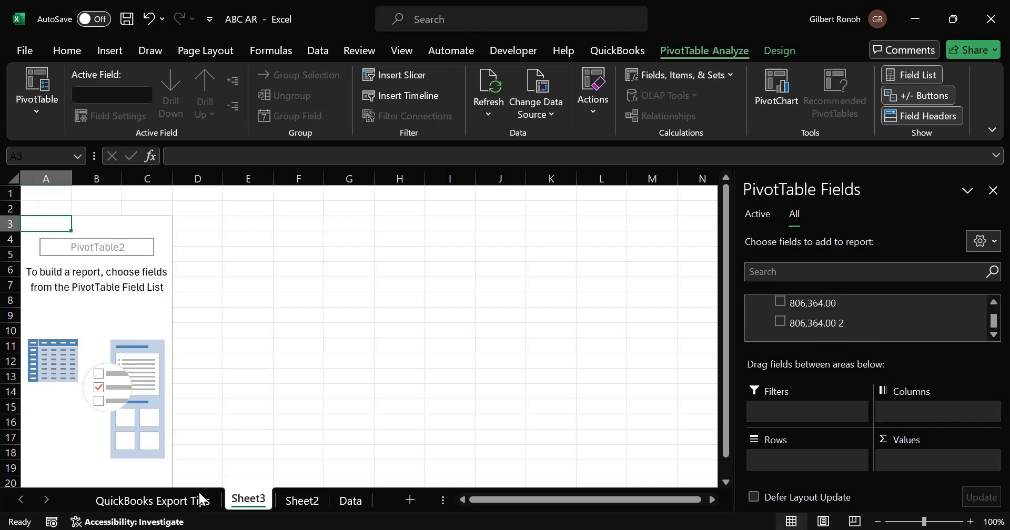
click(322, 505)
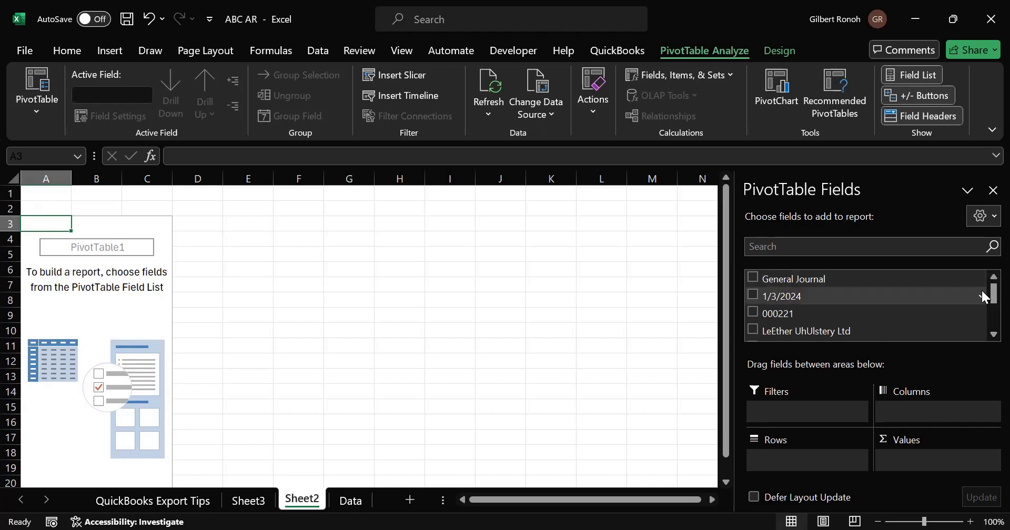
scroll(984, 316, down, 1)
scroll(982, 332, down, 1)
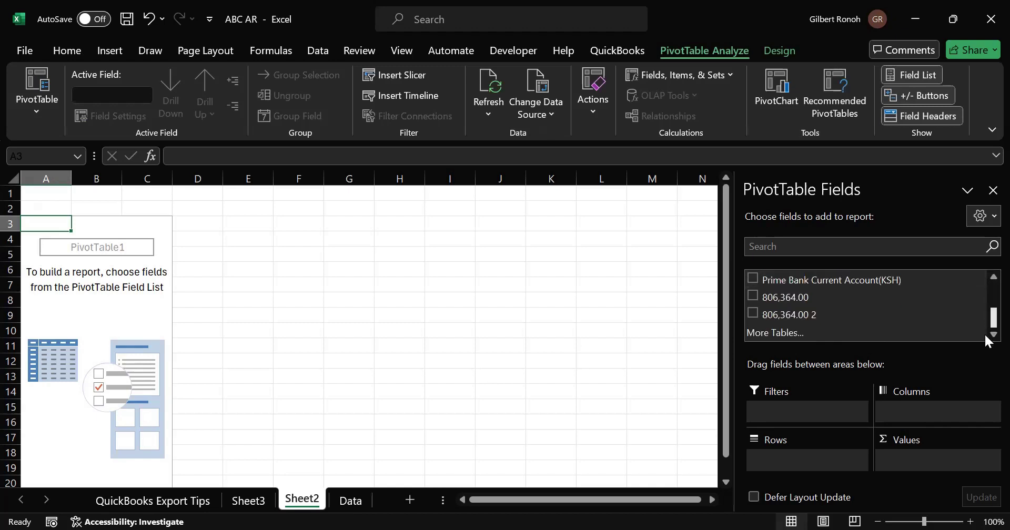
- Examine the header row and first transaction rows on the Data sheet
click(351, 505)
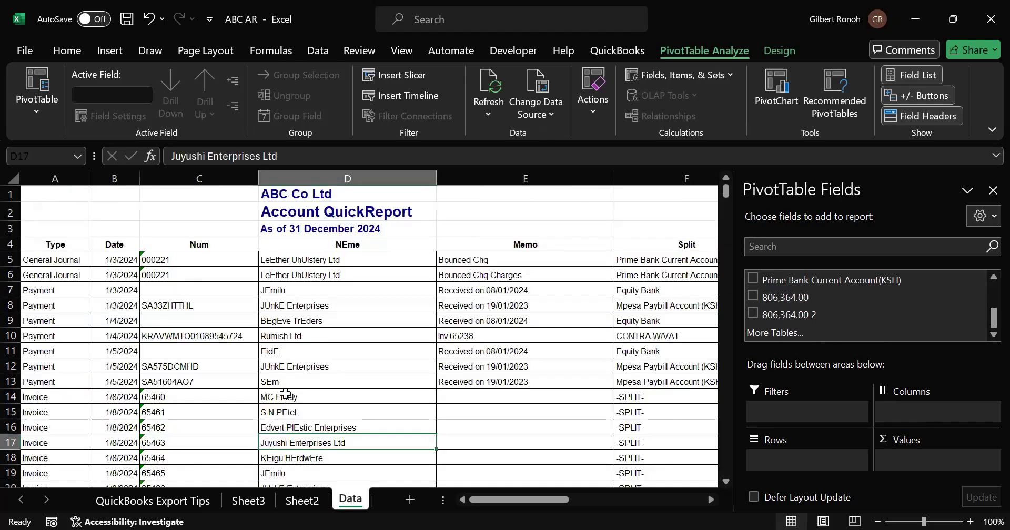
click(245, 355)
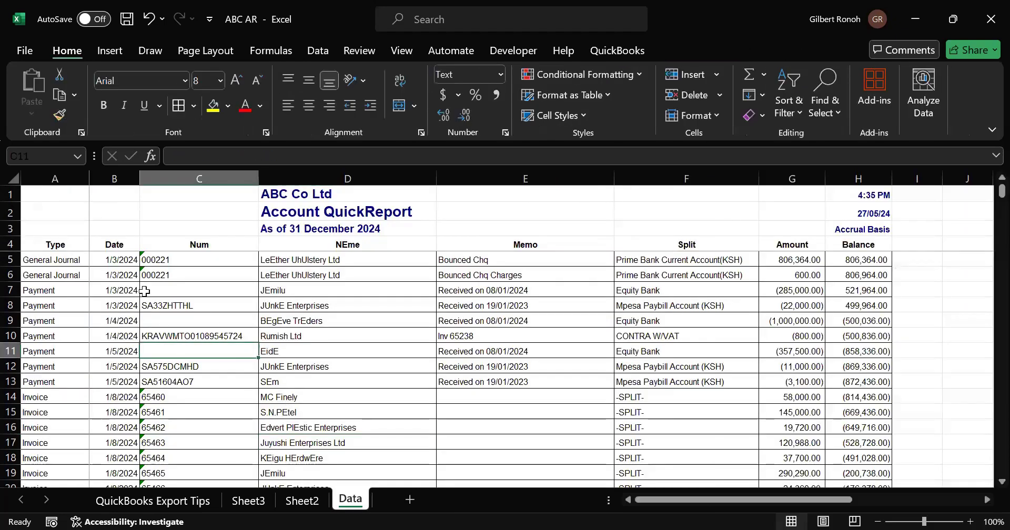
click(45, 242)
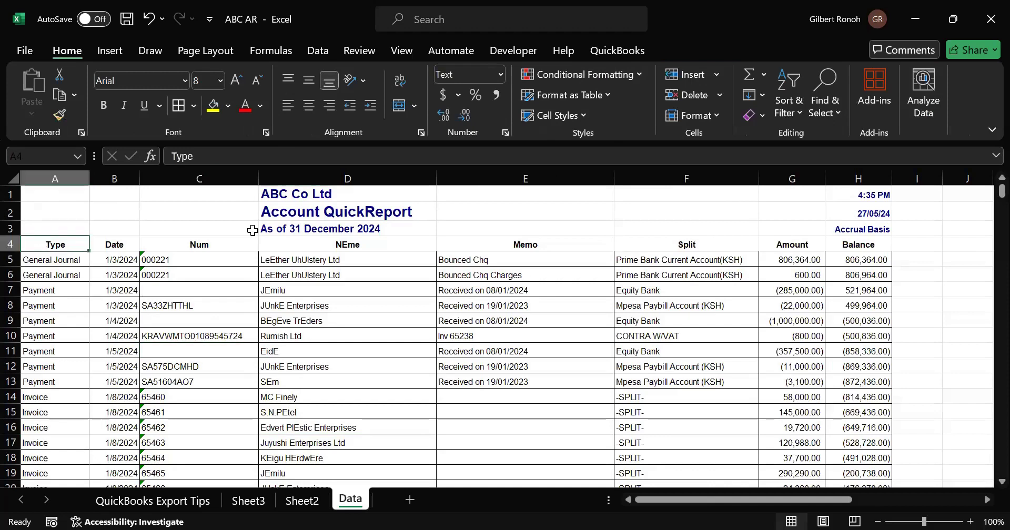
shift+click(253, 231)
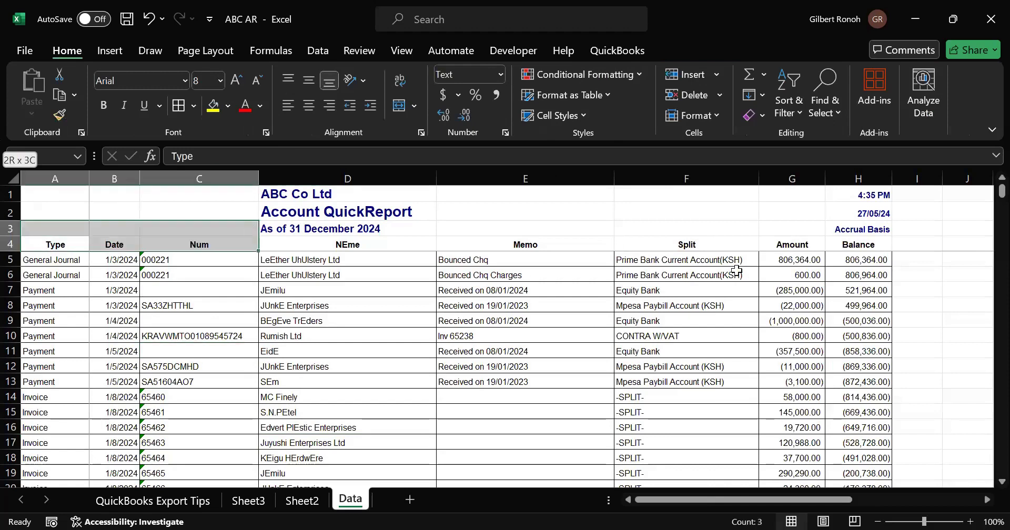
shift+click(872, 240)
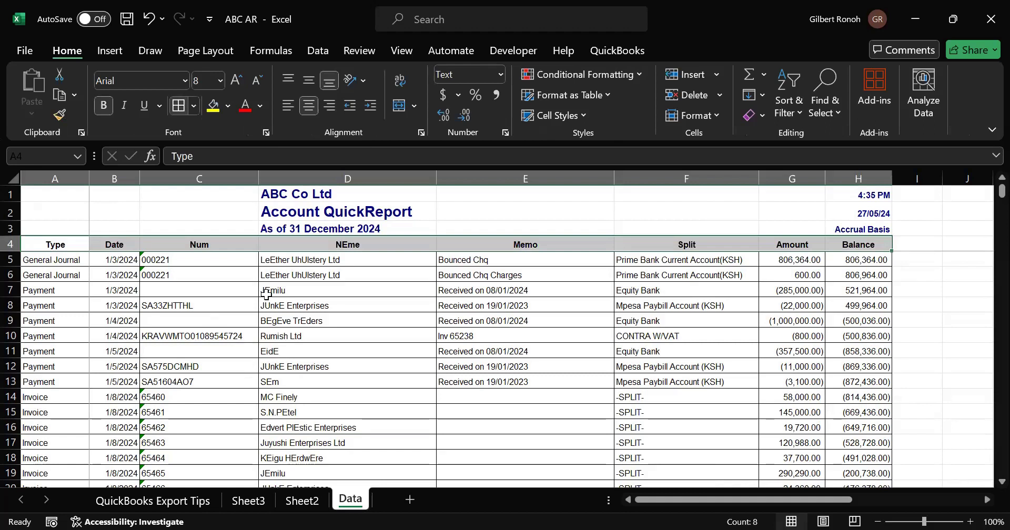
click(226, 336)
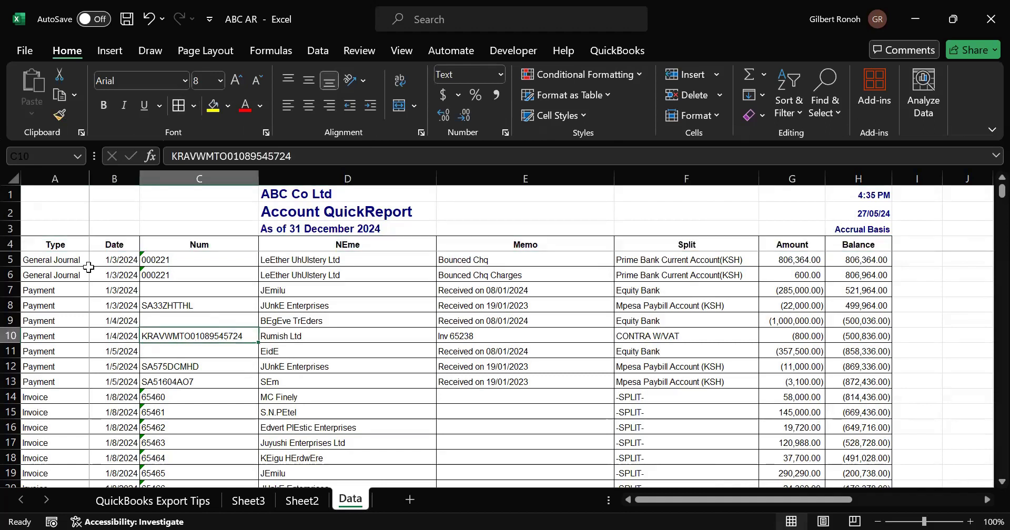
click(61, 260)
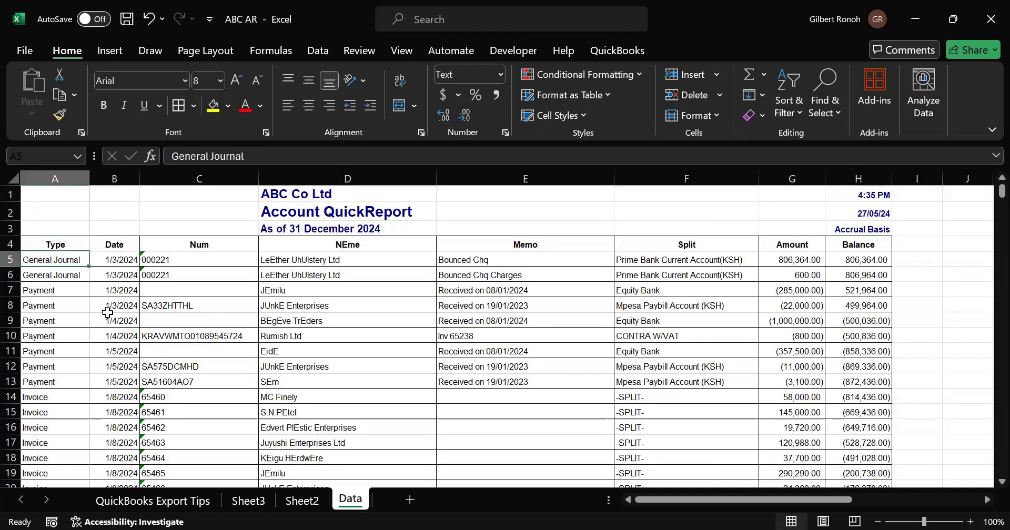
- Delete the Sheet2 and Sheet3 PivotTable worksheets
click(287, 504)
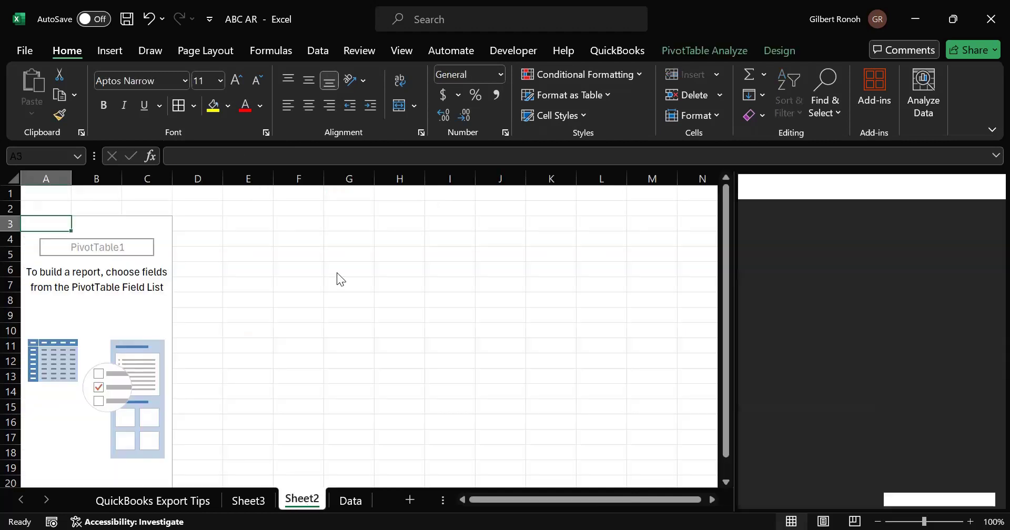
right_click(303, 498)
key(Return)
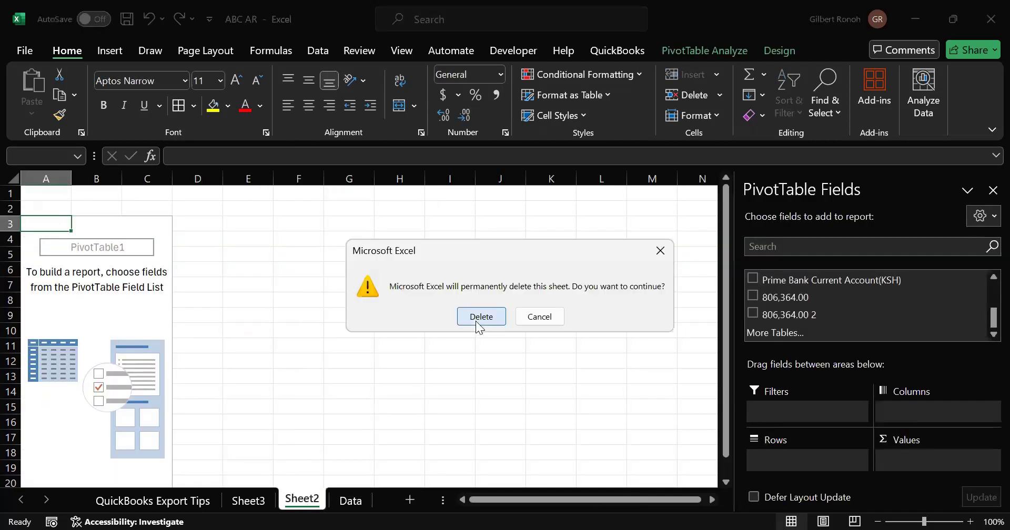
key(Return)
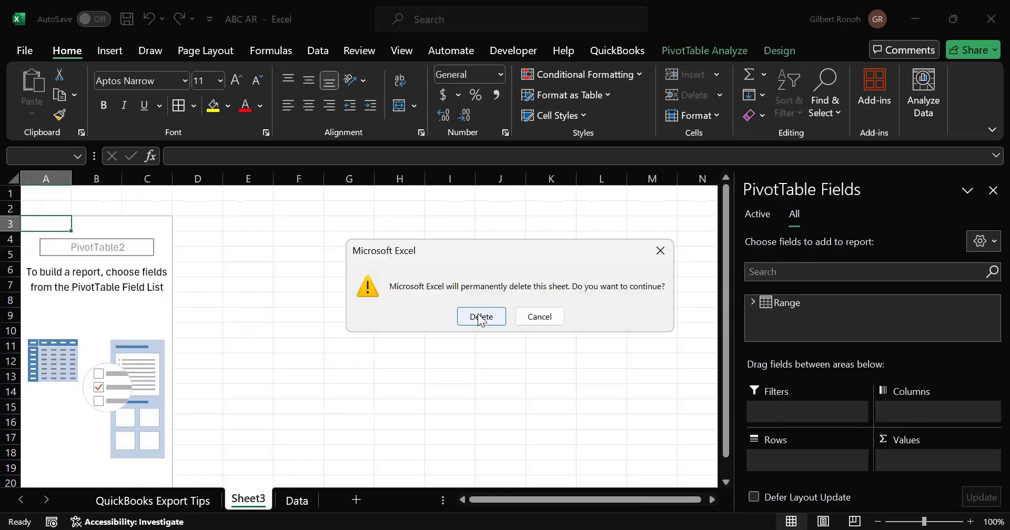
key(Return)
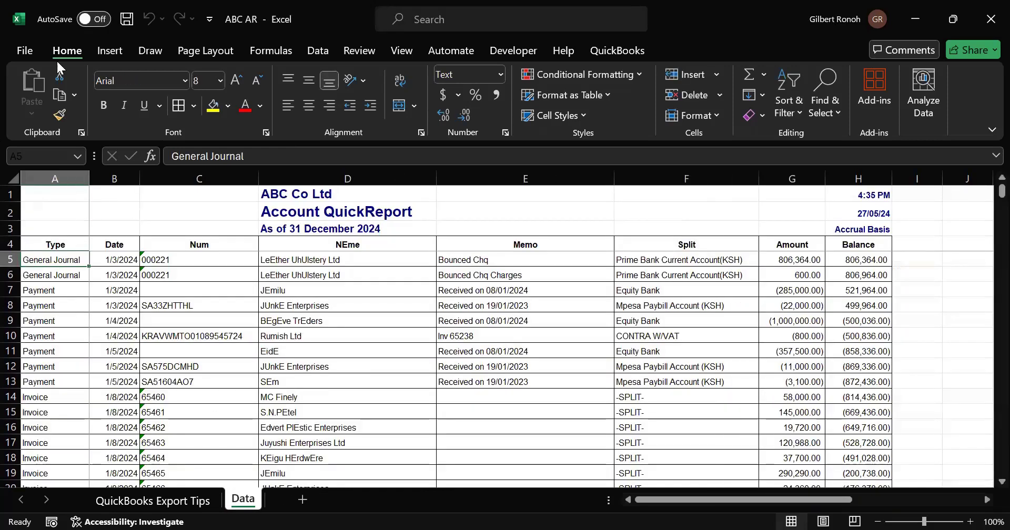
- Insert a PivotTable on a new worksheet from the Data sheet range A4:H2152
click(108, 50)
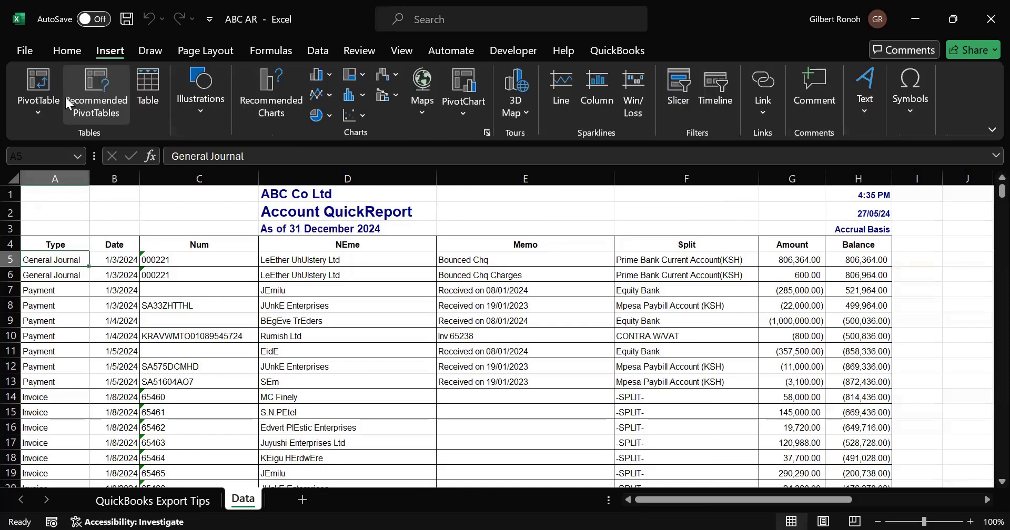
click(38, 116)
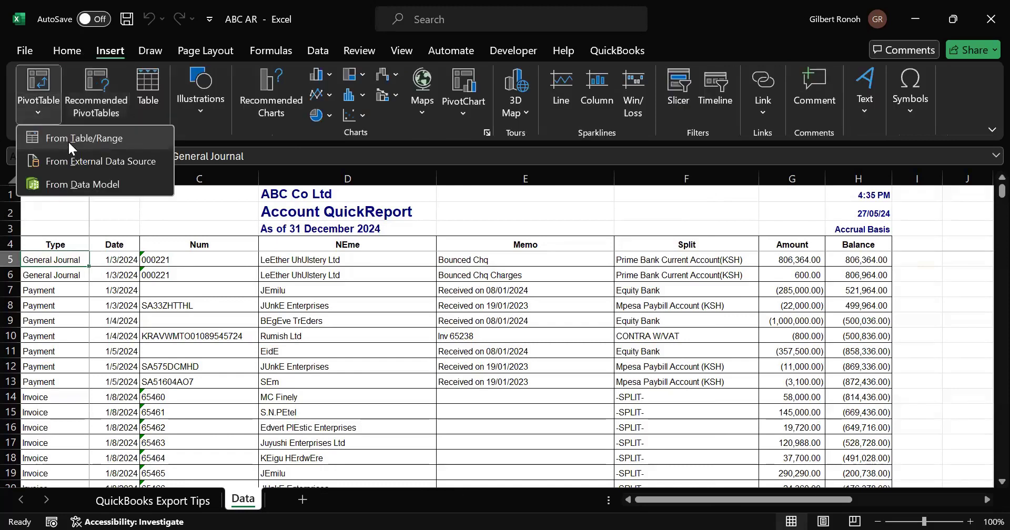
key(Return)
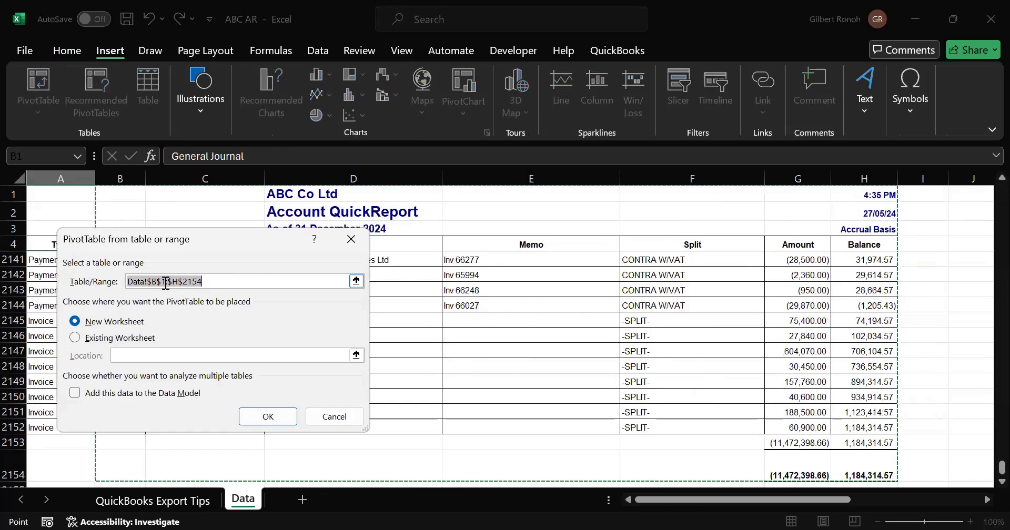
key(BackSpace)
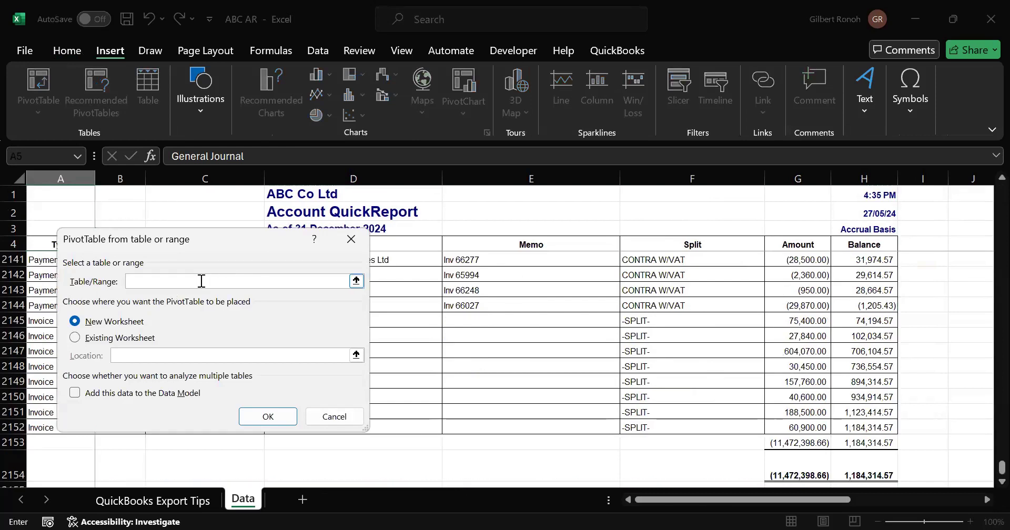
text(Data!$B$1:$H$2154)
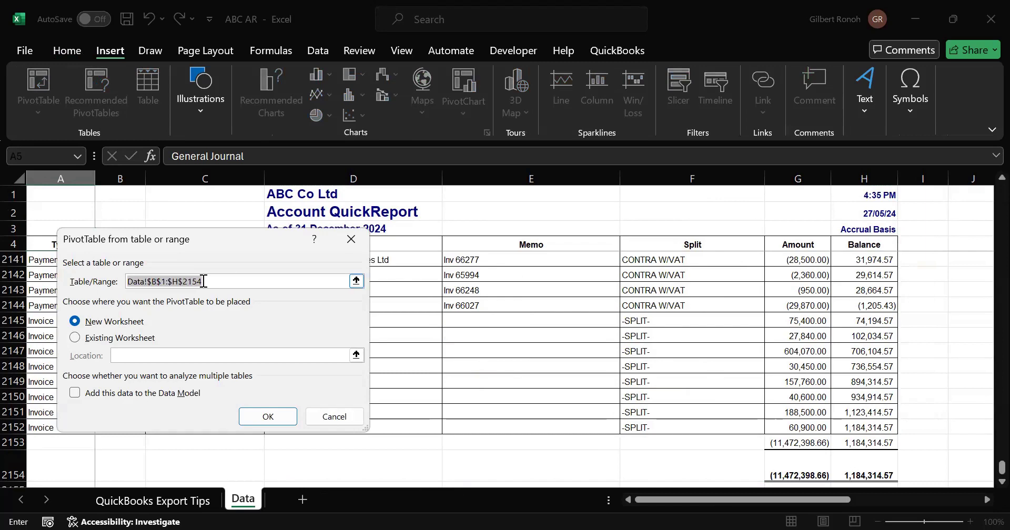
key(BackSpace)
key(BackSpace)
key(BackSpace)
key(BackSpace)
key(BackSpace)
key(BackSpace)
key(BackSpace)
key(BackSpace)
key(BackSpace)
key(BackSpace)
key(BackSpace)
key(BackSpace)
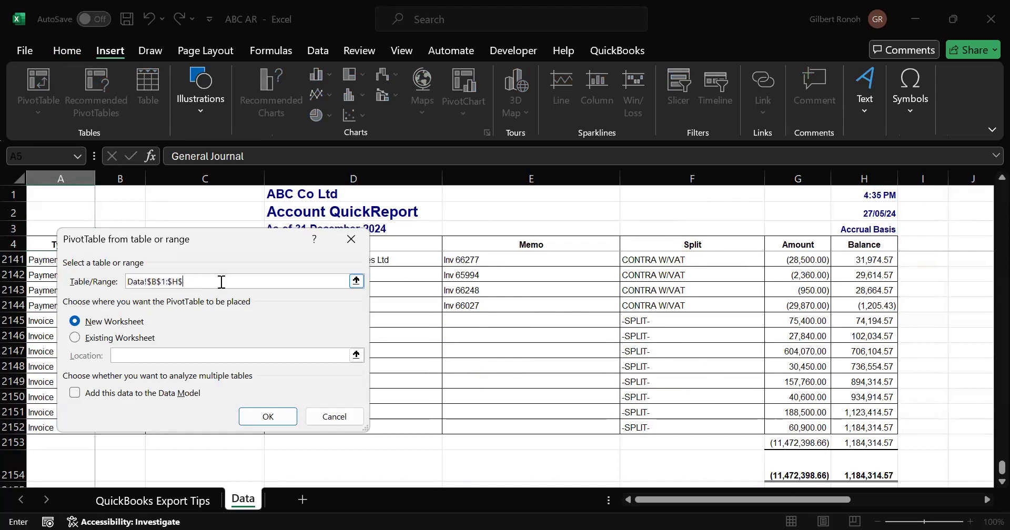
text(ata!a)
drag(986, 476, 986, 180)
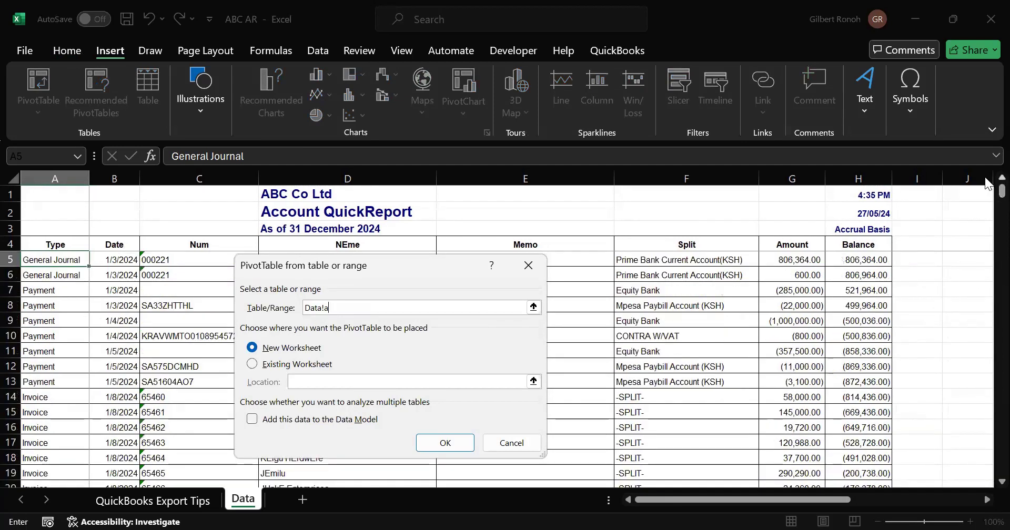
text(4:h2152)
drag(359, 307, 327, 306)
click(327, 306)
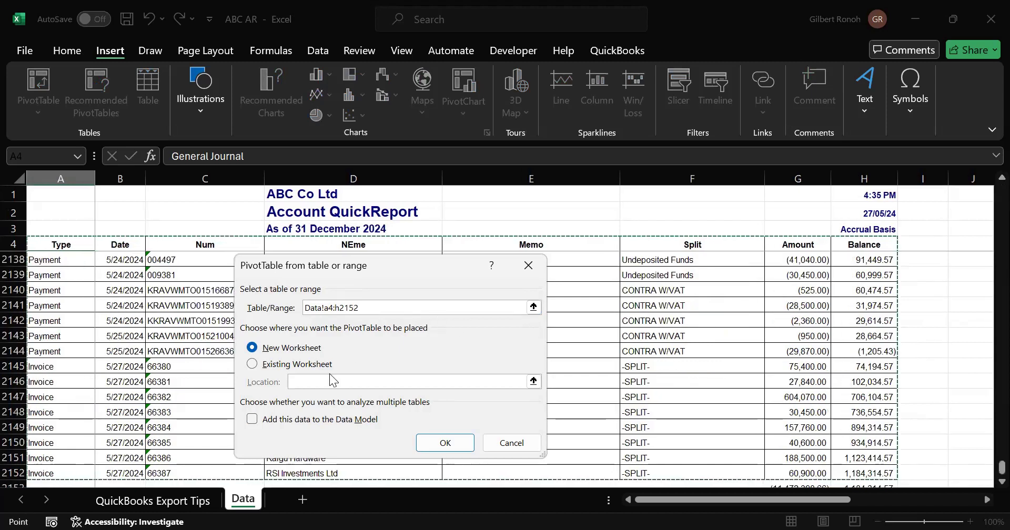
click(445, 443)
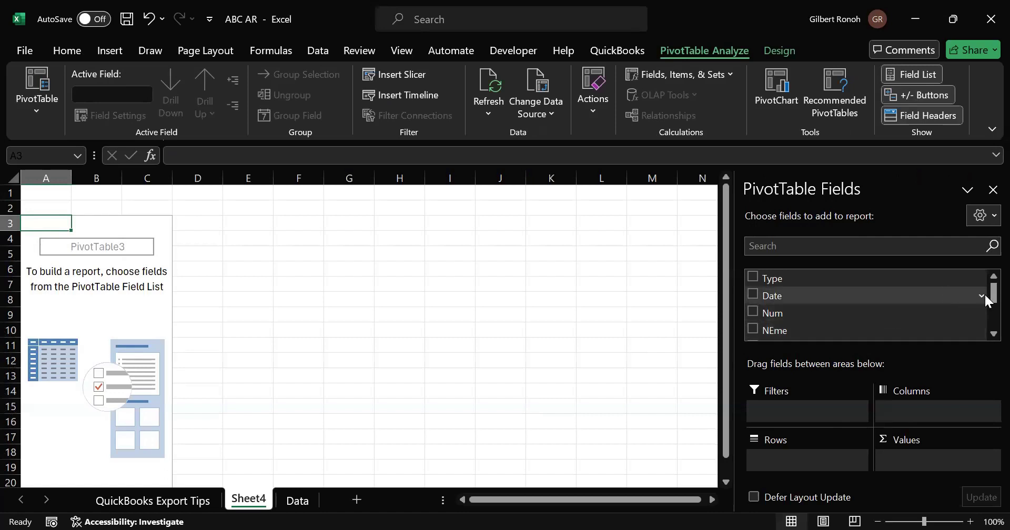
- Examine the Name and Split entries of the first transactions on the Data sheet
mouse_move(984, 291)
mouse_down()
mouse_move(983, 342)
mouse_move(982, 286)
mouse_up()
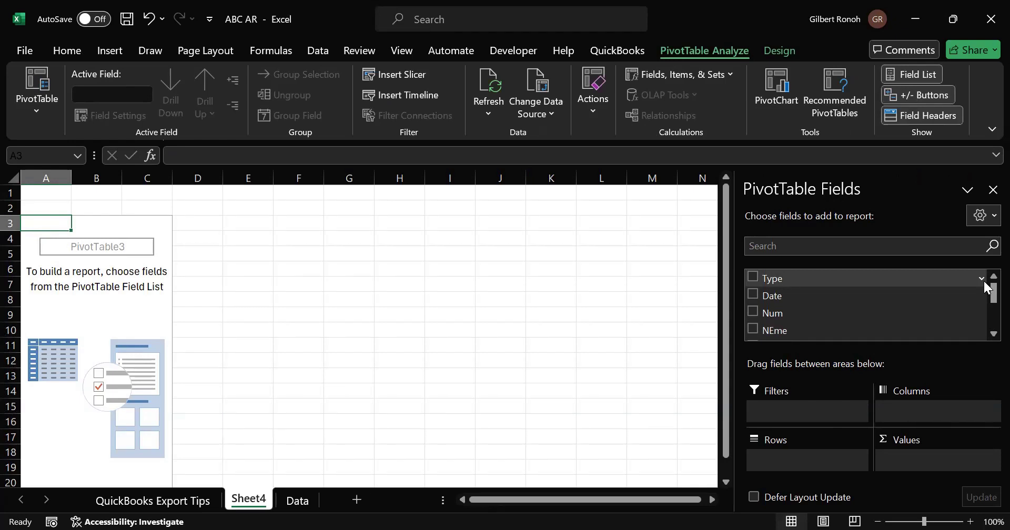
click(297, 501)
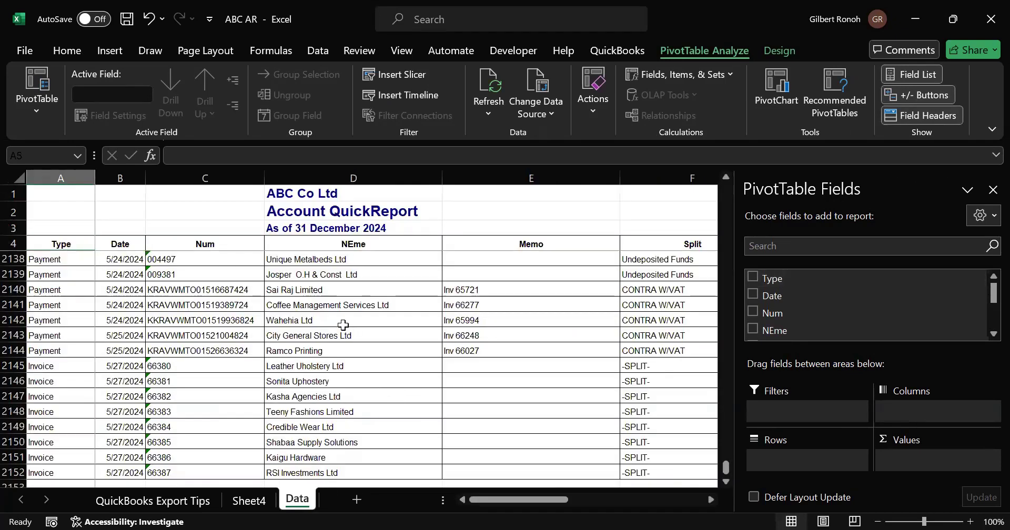
click(343, 324)
click(350, 230)
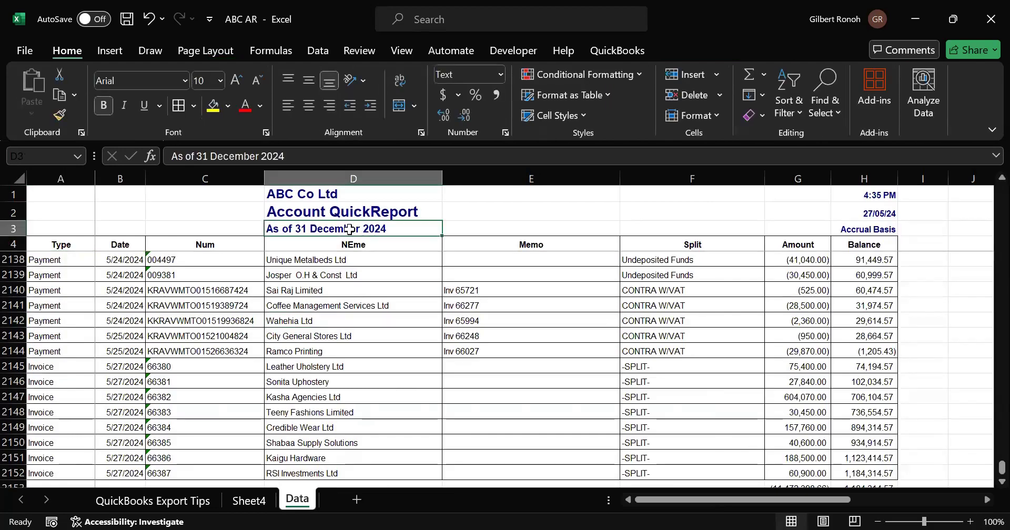
key(Down)
key(Down)
key(Down)
key(Down)
key(Down)
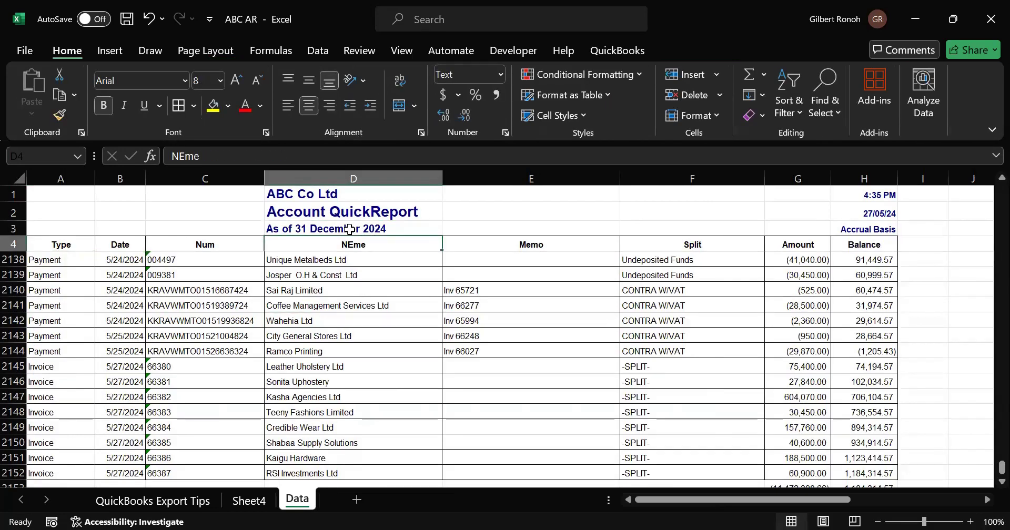
key(Down)
key(Down)
key(Down)
key(Down)
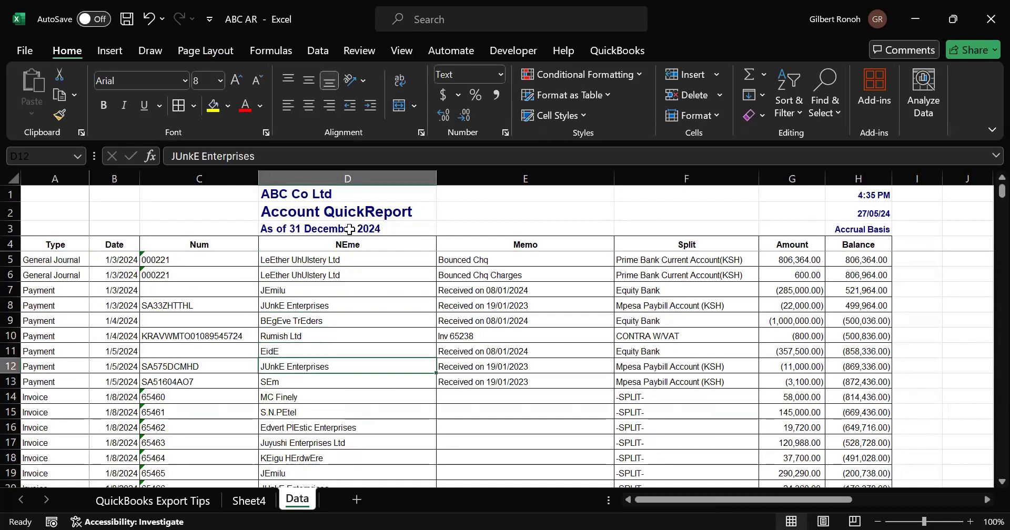
key(Right)
key(Right)
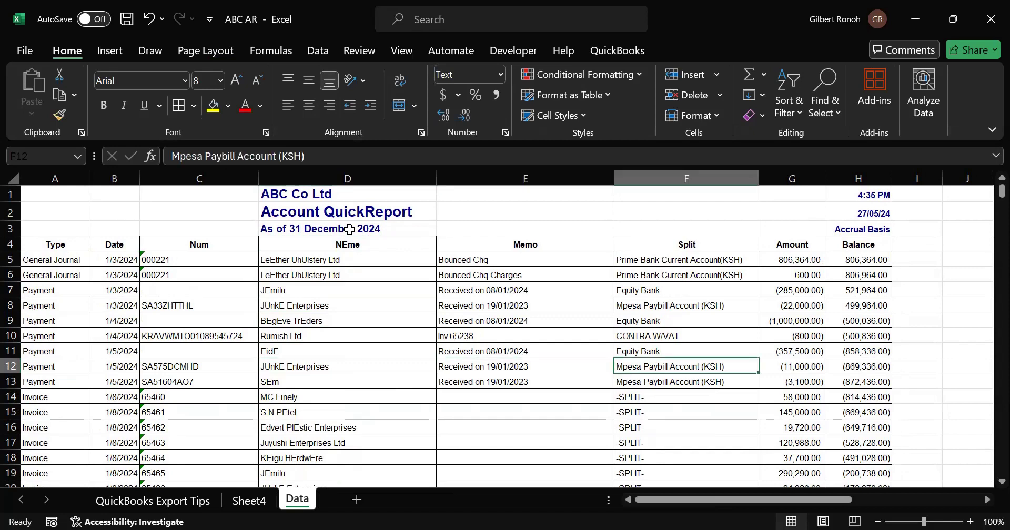
key(Up)
key(Up)
key(Up)
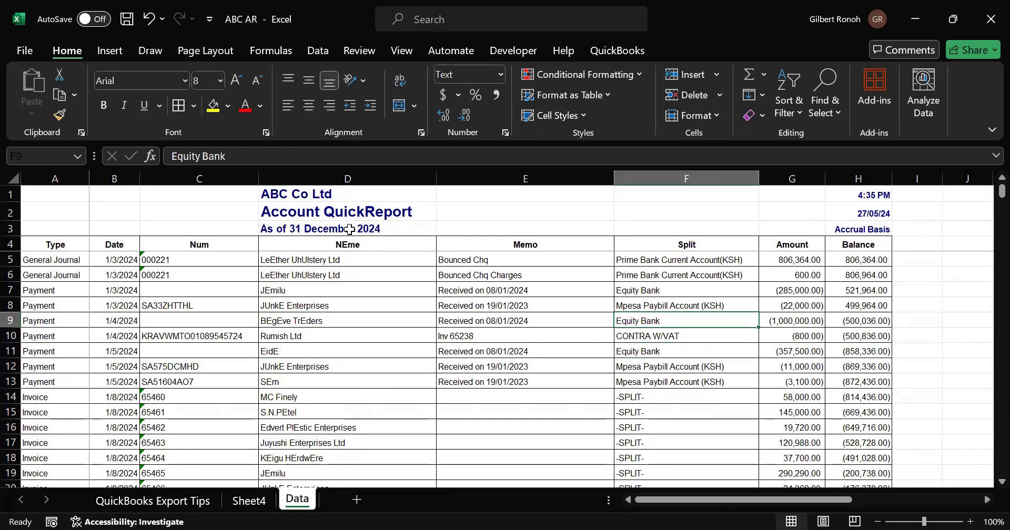
key(Up)
key(Up)
key(Up)
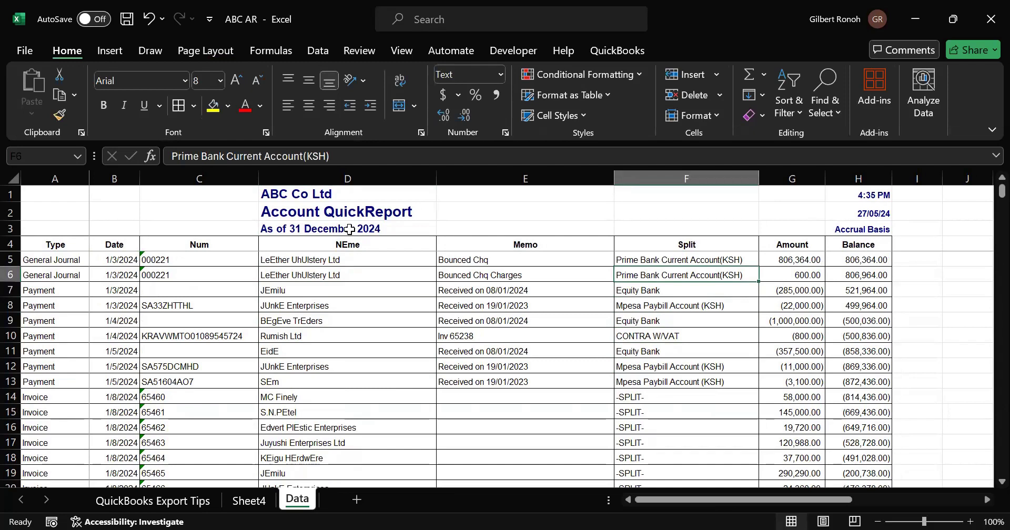
key(Down)
key(Down)
key(Down)
key(Down)
key(Down)
key(Down)
key(Down)
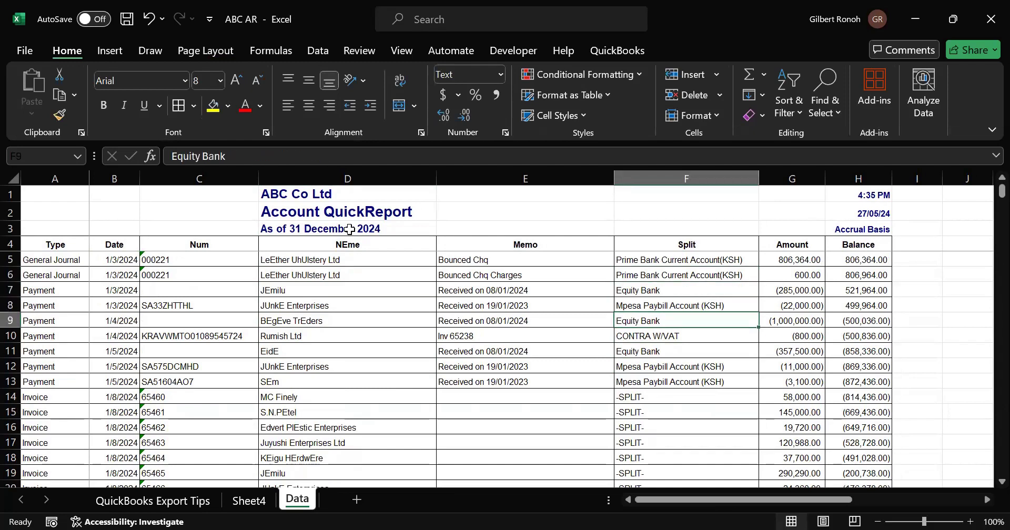
key(Down)
key(Down)
key(Down)
key(Down)
key(Down)
key(Down)
key(Down)
key(Down)
key(Down)
key(Down)
key(Down)
key(Down)
key(Down)
key(Down)
key(Down)
key(Down)
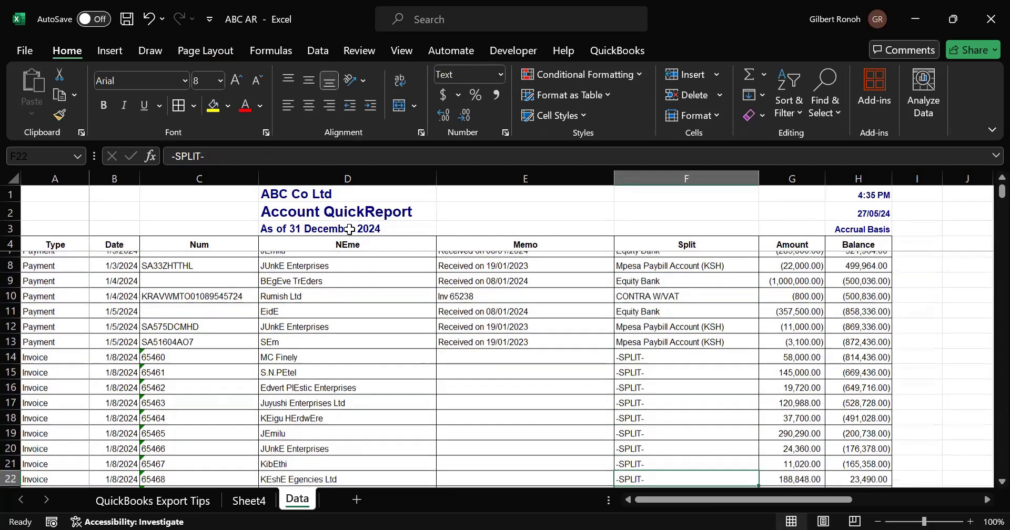
key(Down)
key(Down)
key(Down)
key(Down)
key(Down)
key(Down)
key(Down)
key(Down)
key(Down)
key(Down)
key(Down)
key(Down)
key(Down)
key(Down)
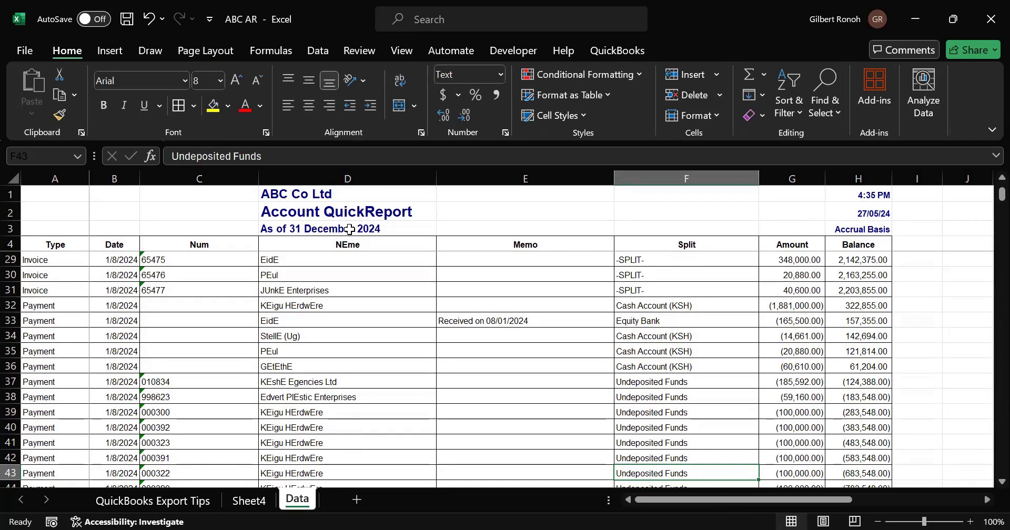
key(Up)
key(Up)
key(Up)
key(Up)
key(Up)
key(Up)
key(Up)
key(Up)
key(Up)
key(Up)
key(Up)
key(Up)
key(Up)
key(Up)
key(Up)
key(Up)
key(Up)
key(Up)
key(Up)
key(Up)
key(Up)
key(Up)
key(Up)
key(Up)
key(Up)
key(Up)
key(Up)
key(Up)
key(Up)
key(Up)
key(Up)
key(Up)
key(Up)
key(Up)
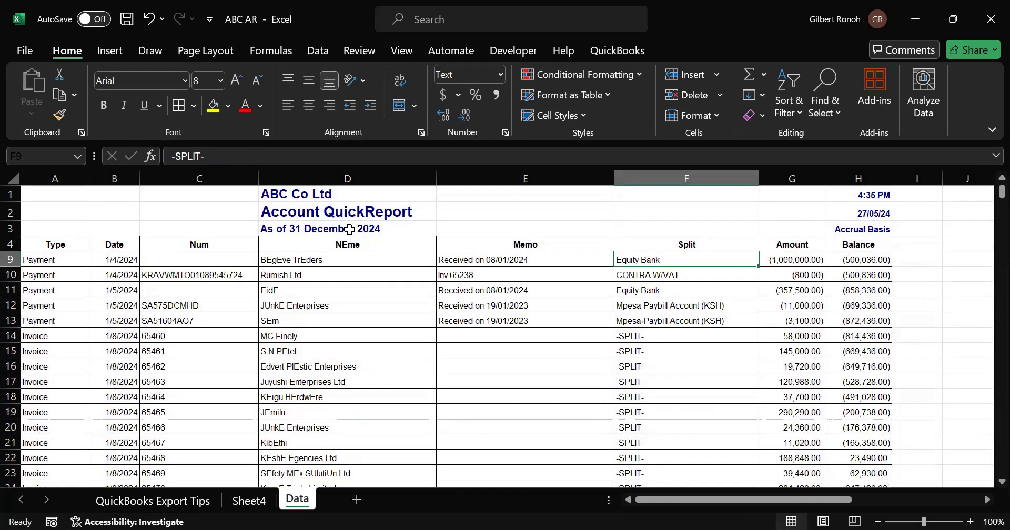
key(Up)
key(Up)
key(Up)
key(Up)
key(Up)
key(Up)
key(Up)
key(Up)
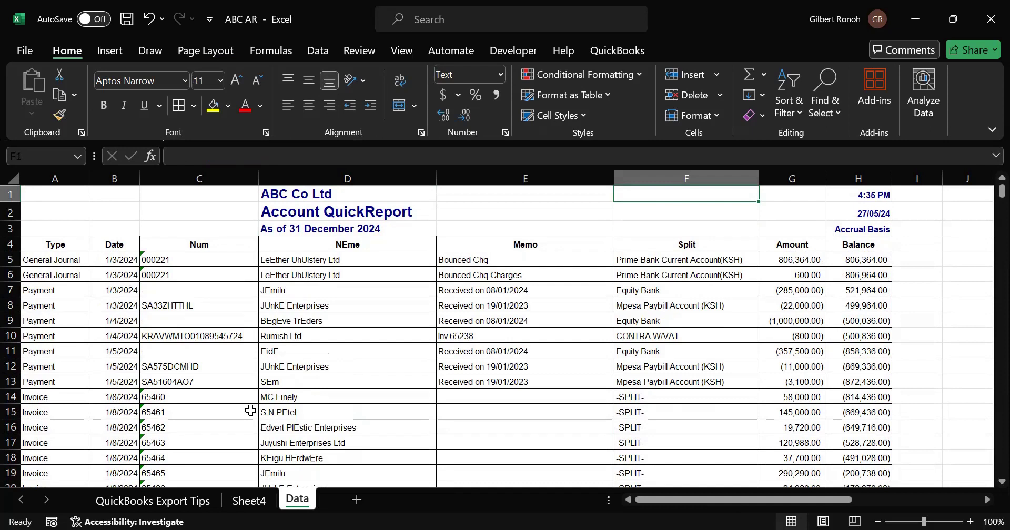
- Inspect the Split column values of the opening transactions on the Data sheet
click(248, 500)
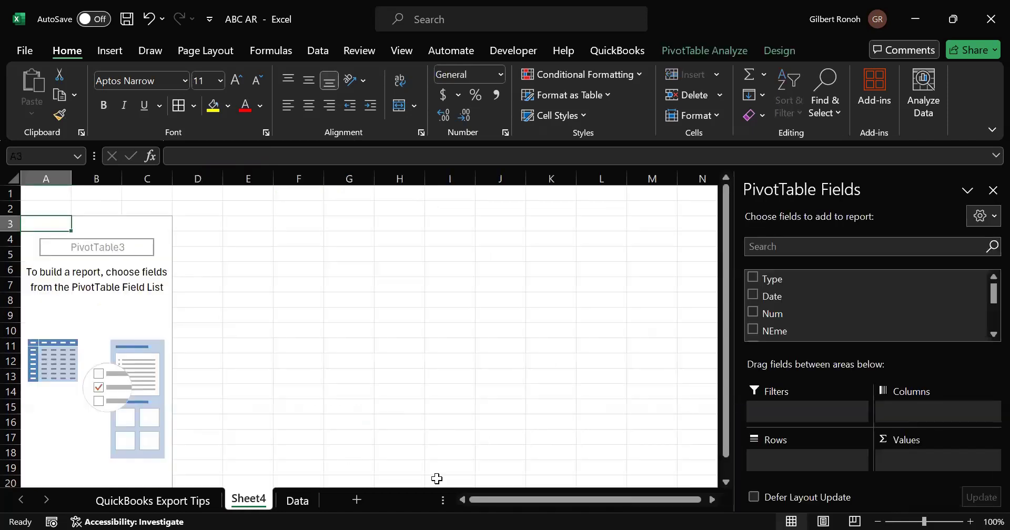
click(295, 502)
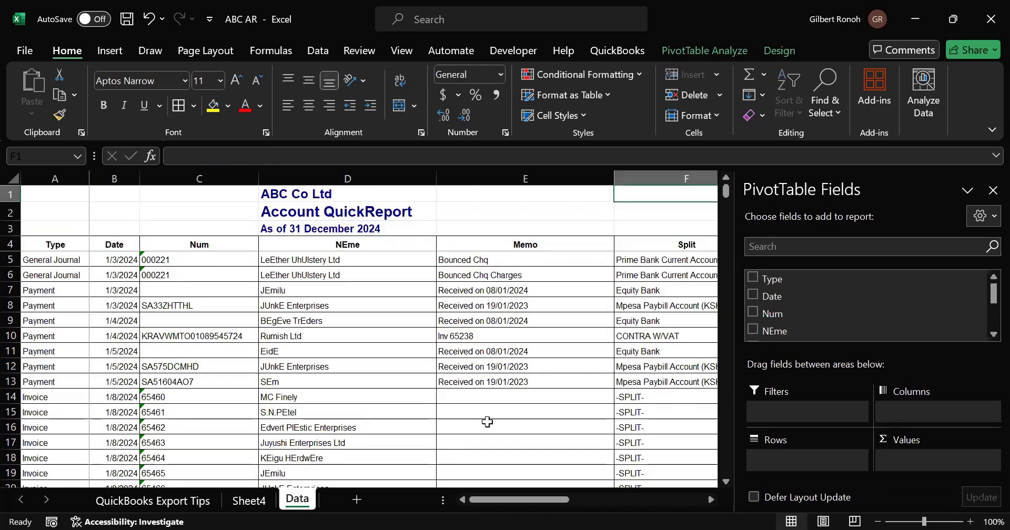
click(686, 177)
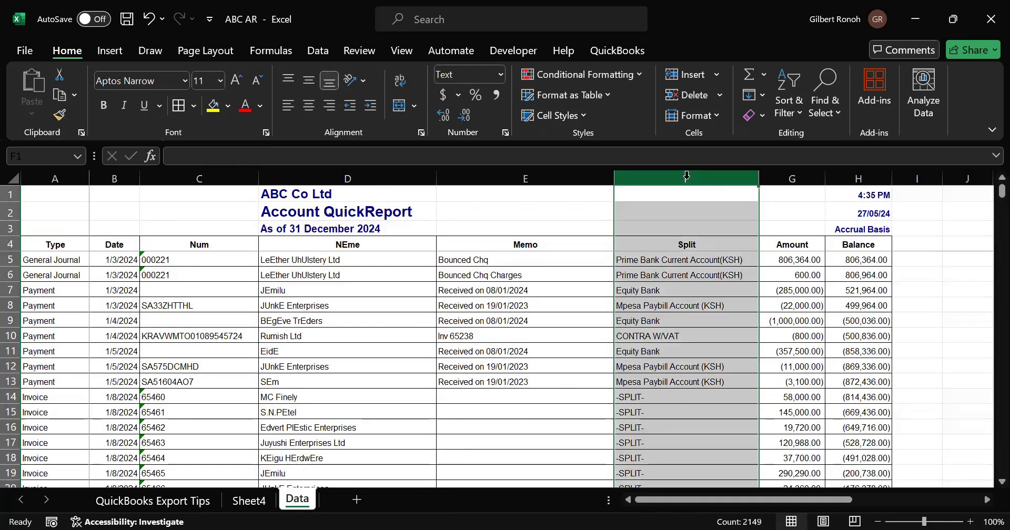
click(655, 270)
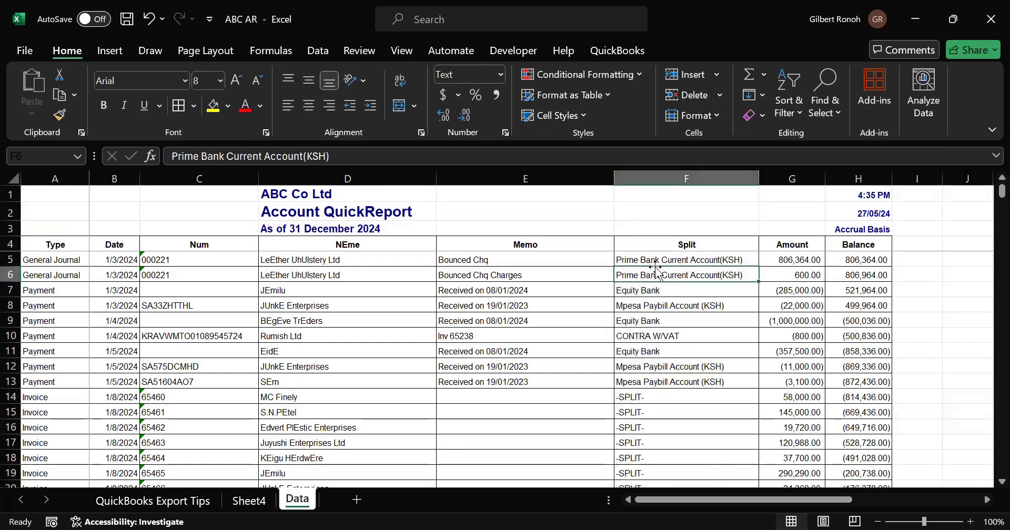
key(Down)
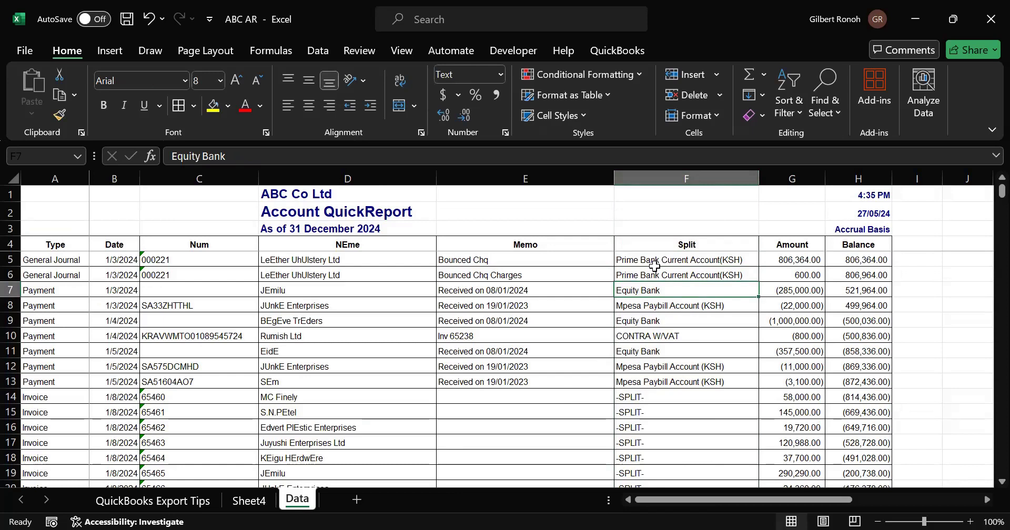
key(Down)
key(Down)
key(Down)
key(Down)
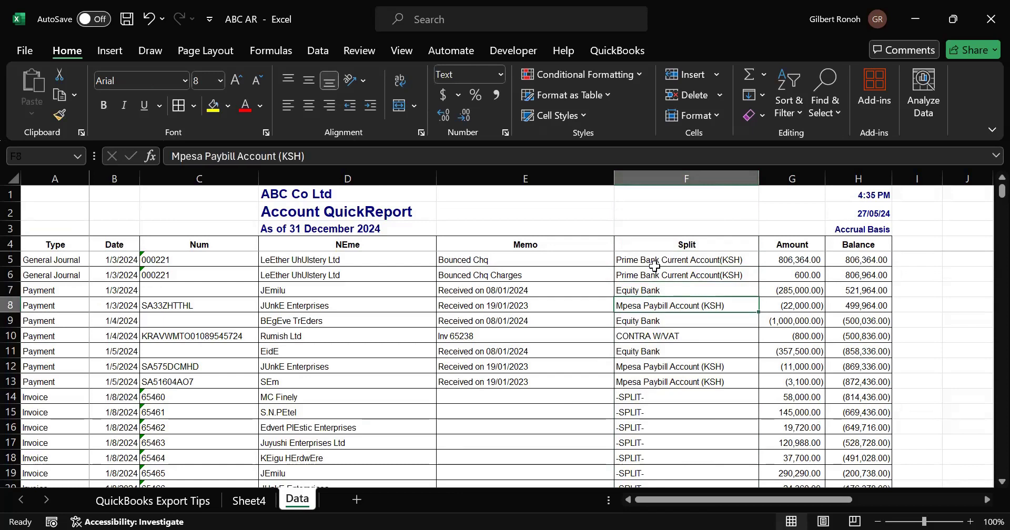
key(Up)
key(Up)
key(Up)
key(Left)
key(Left)
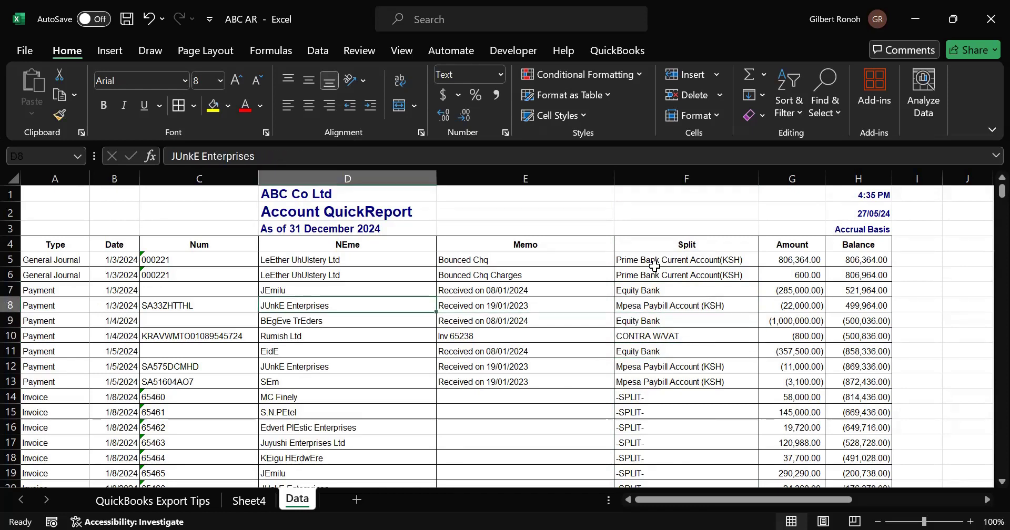
key(Up)
key(Right)
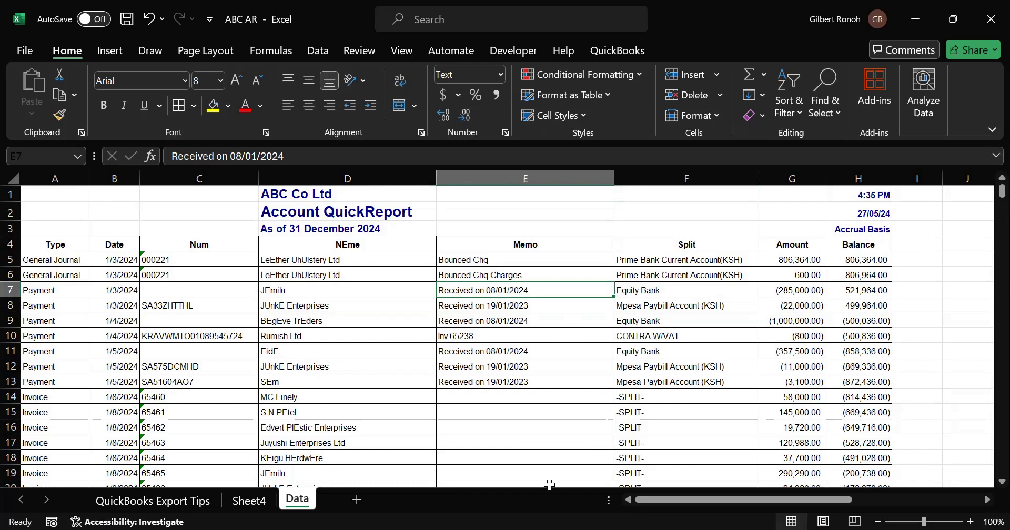
- Add the Split field to the Rows area of the new PivotTable on Sheet4
click(252, 498)
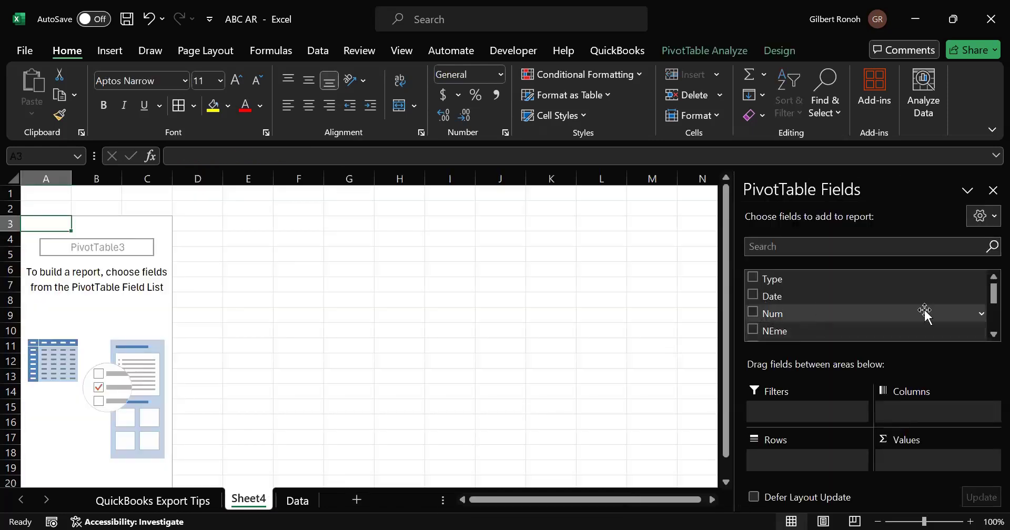
click(988, 336)
click(987, 336)
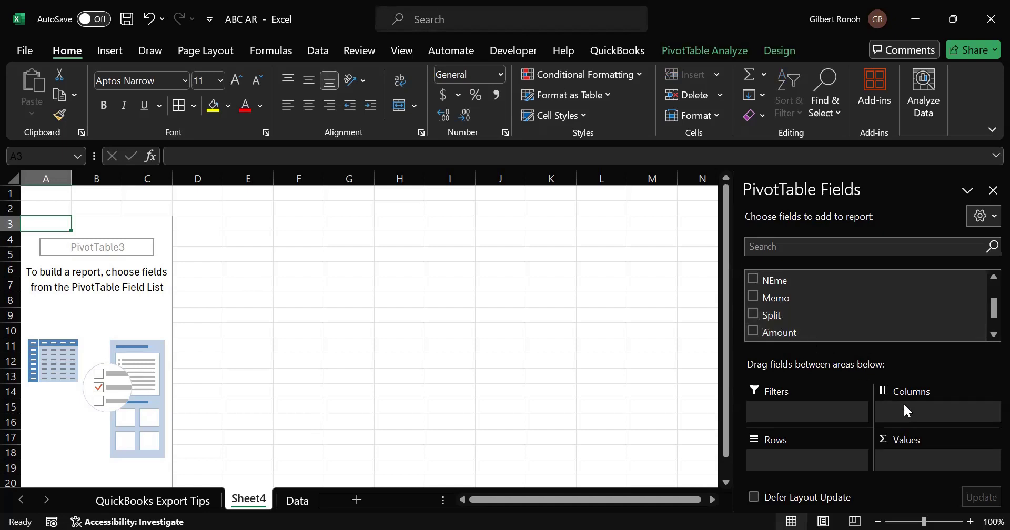
click(754, 314)
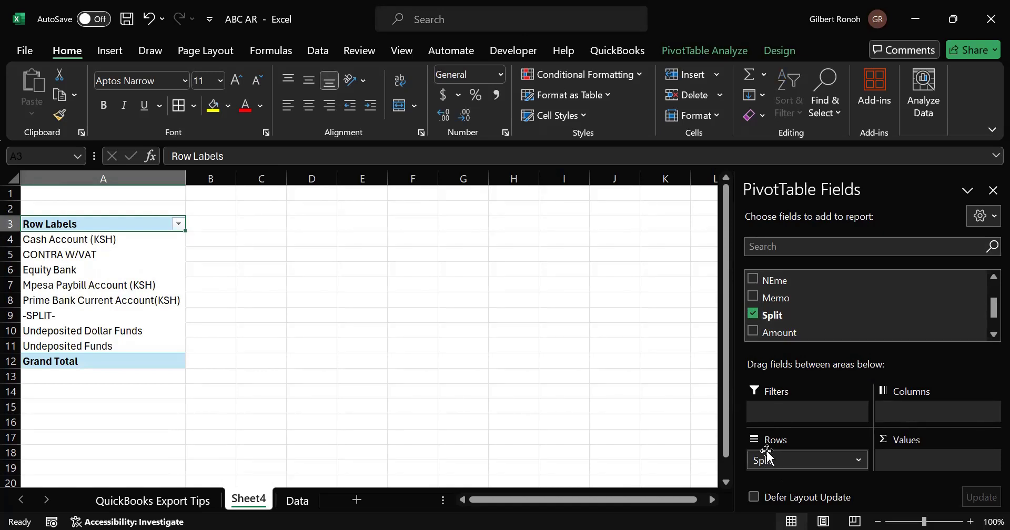
click(67, 237)
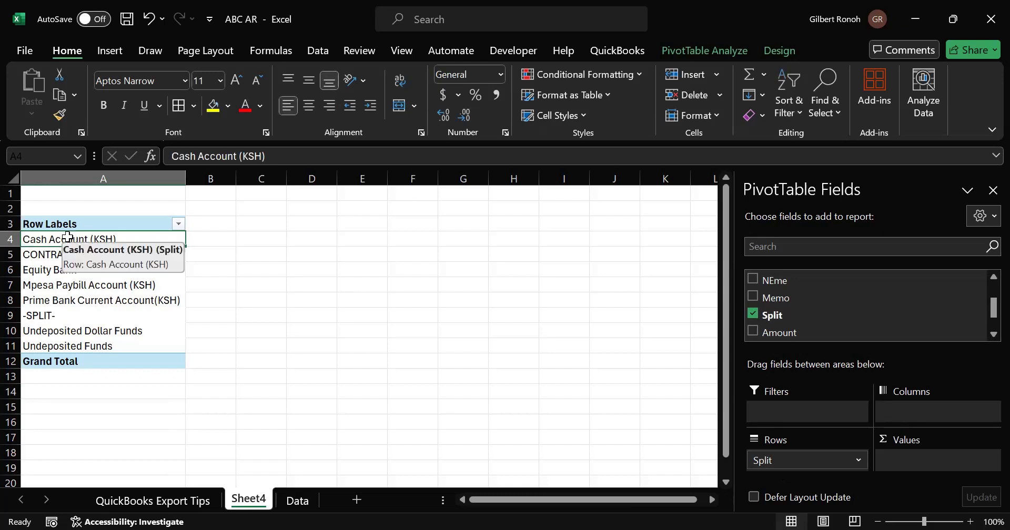
key(Down)
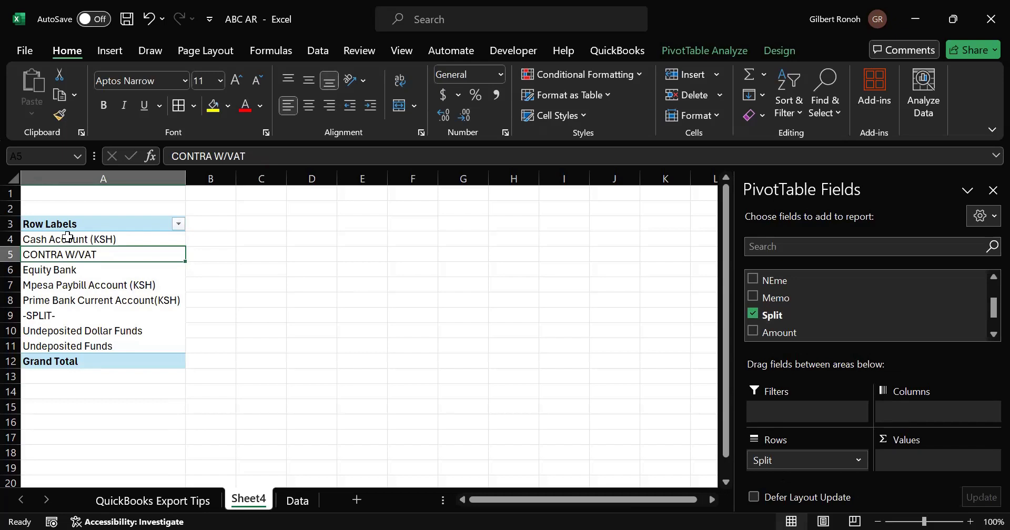
- Review the Split row labels in the PivotTable and the matching -SPLIT- invoice rows on the Data sheet
key(Down)
key(Down)
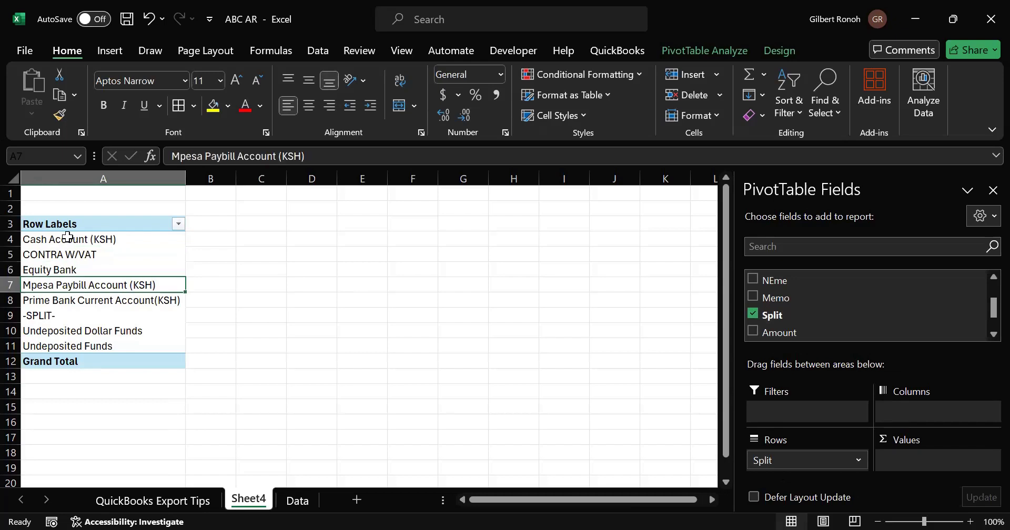
key(Down)
key(Down)
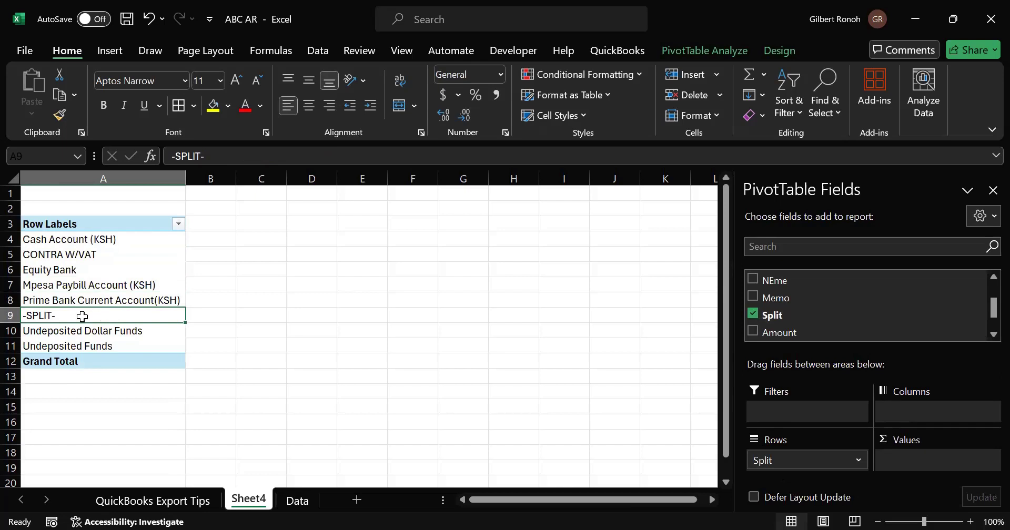
click(294, 500)
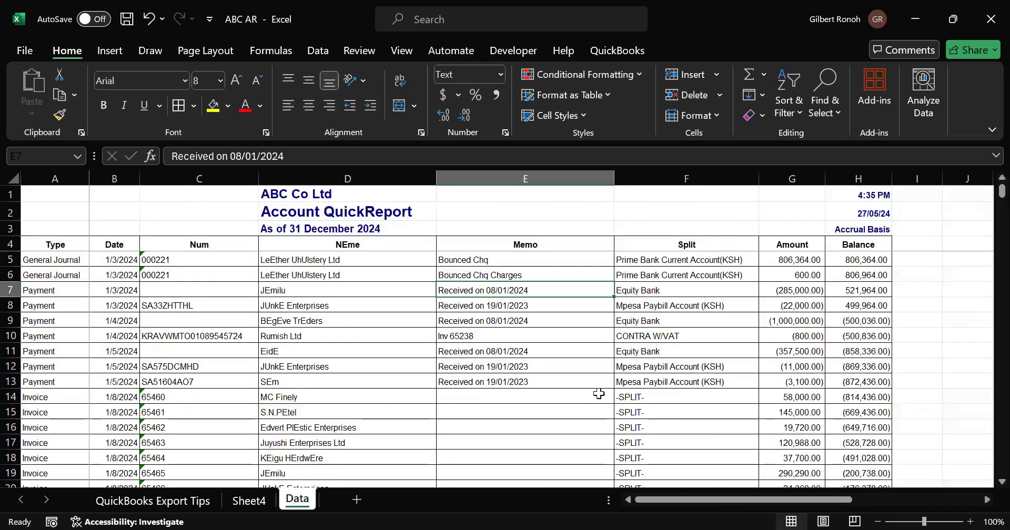
click(637, 408)
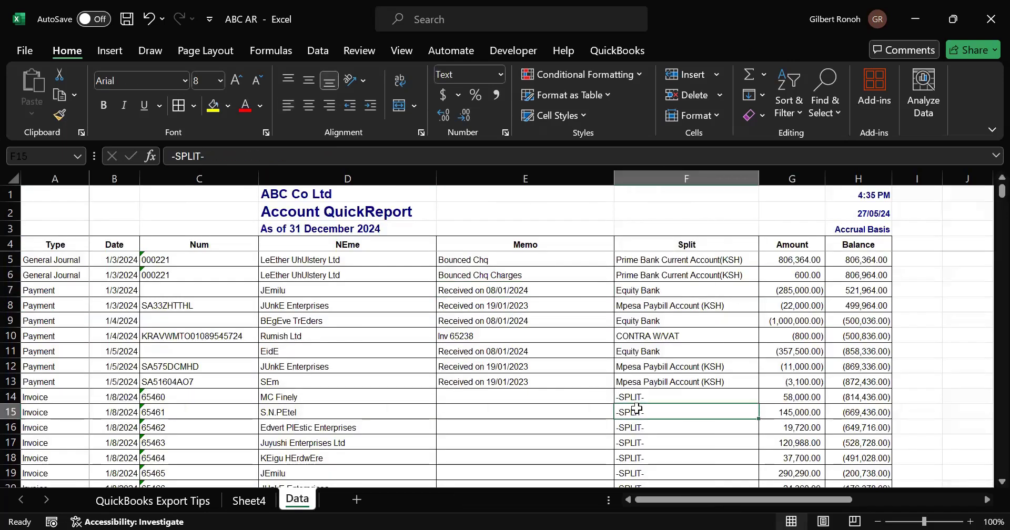
key(Down)
key(Down)
key(Down)
key(Down)
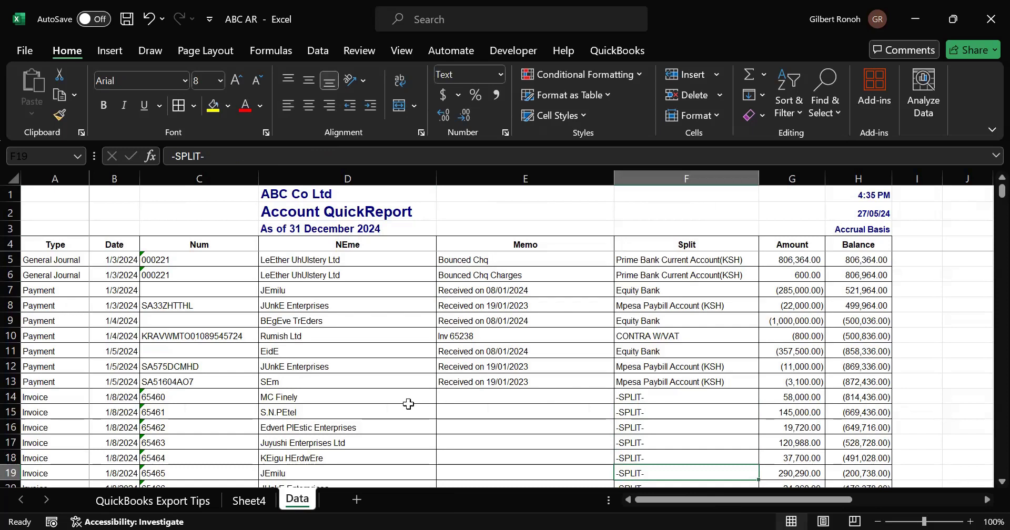
drag(46, 398, 81, 407)
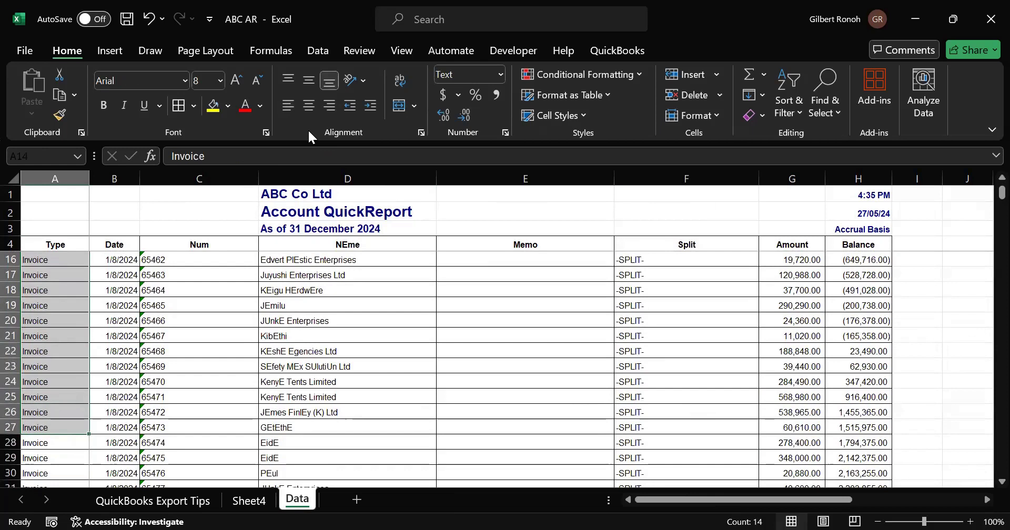
- Filter the PivotTable's Split row labels to exclude the -SPLIT- item
click(250, 502)
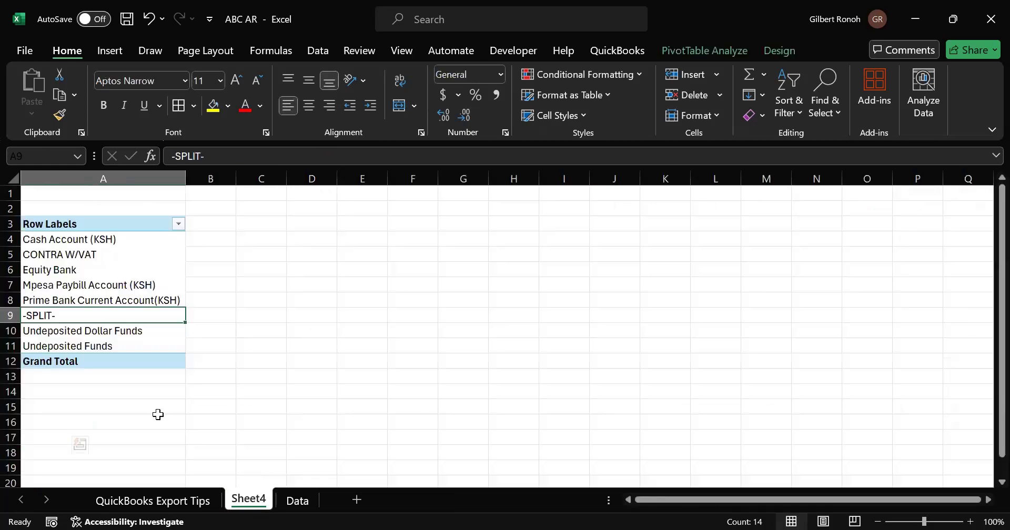
click(177, 224)
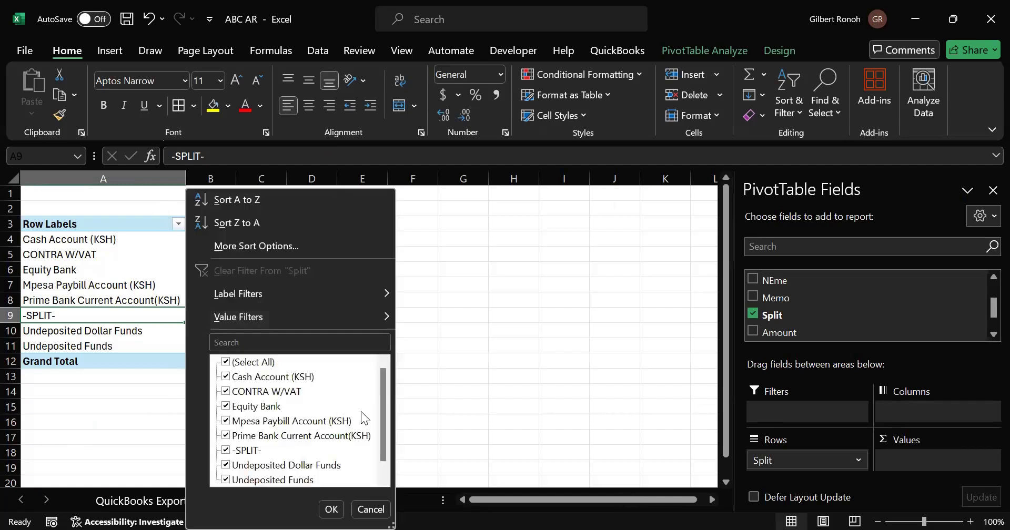
drag(378, 422, 371, 474)
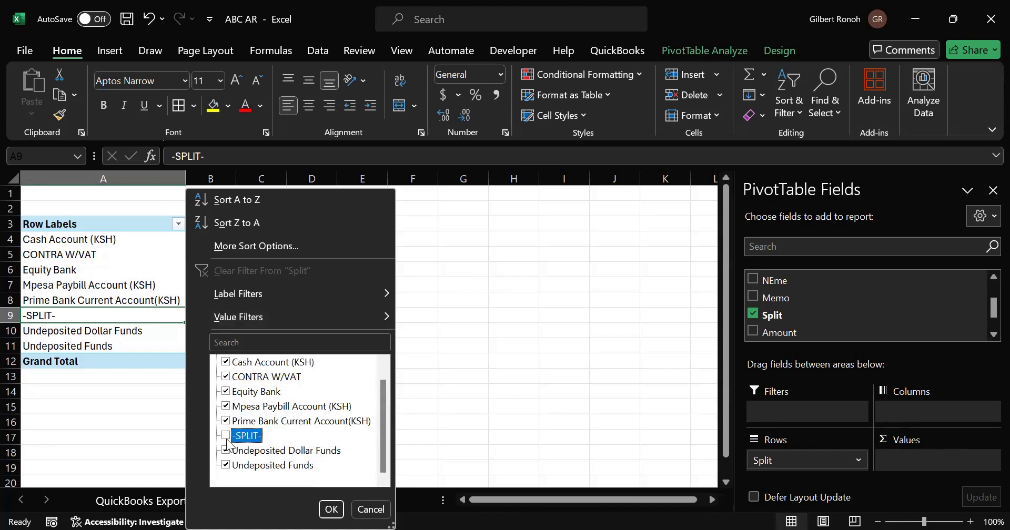
click(329, 510)
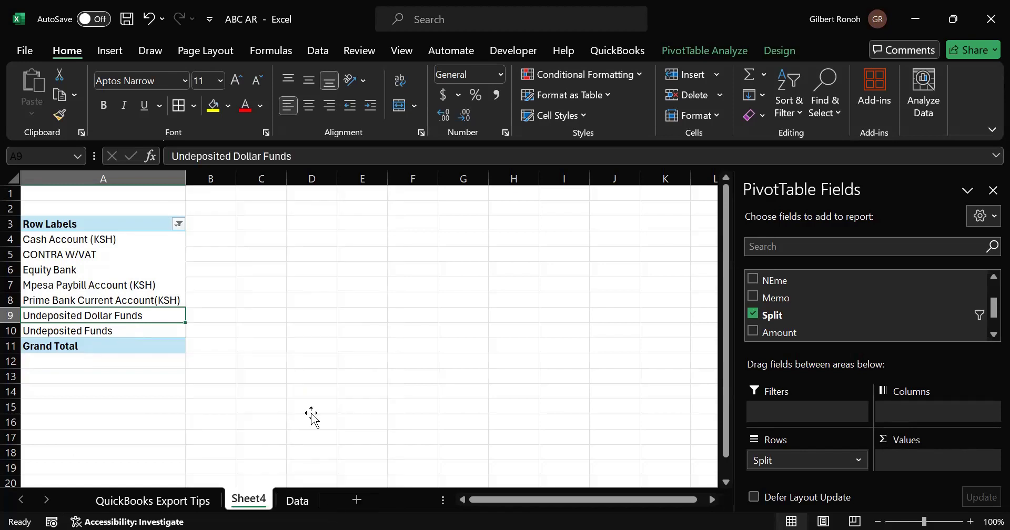
- Inspect the remaining Split row labels in the filtered PivotTable
click(311, 410)
click(87, 242)
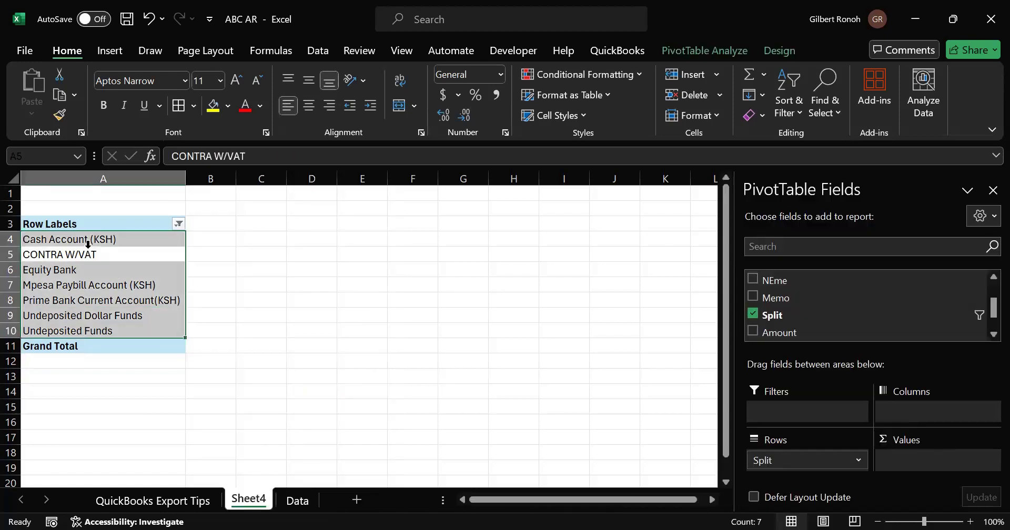
click(115, 285)
click(71, 332)
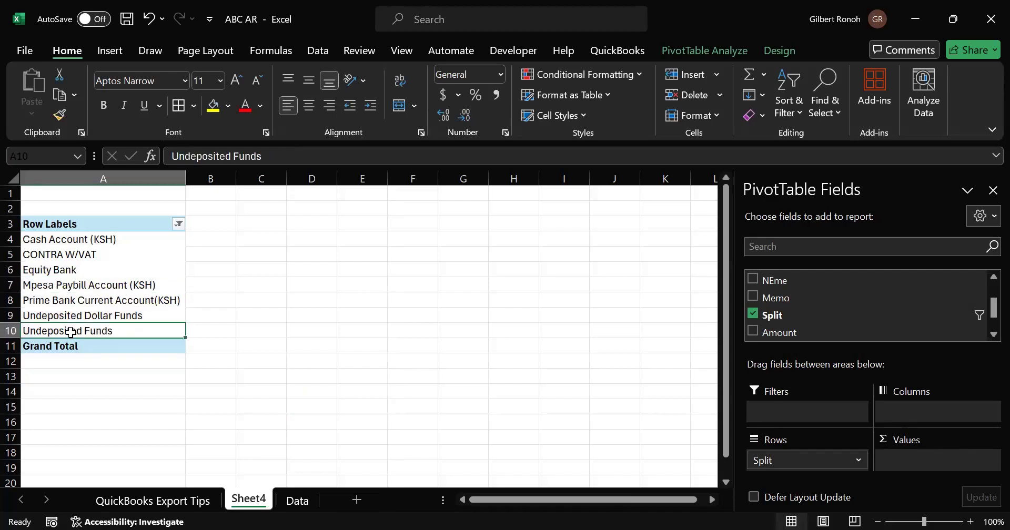
click(85, 310)
click(85, 317)
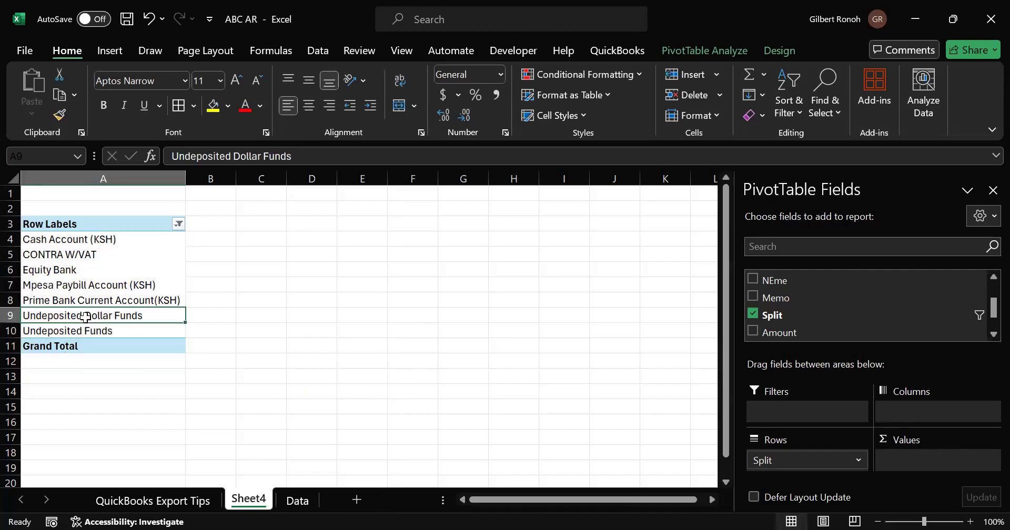
click(157, 373)
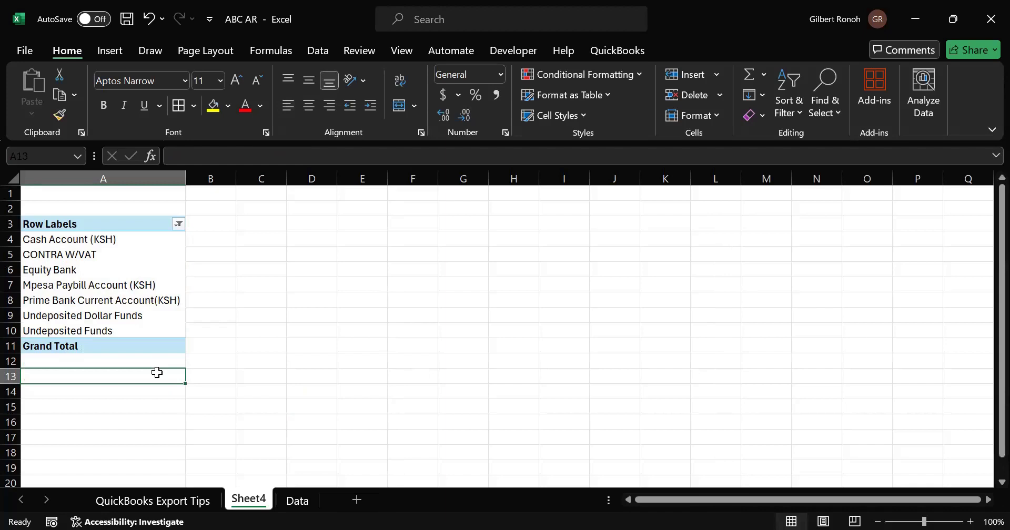
click(123, 306)
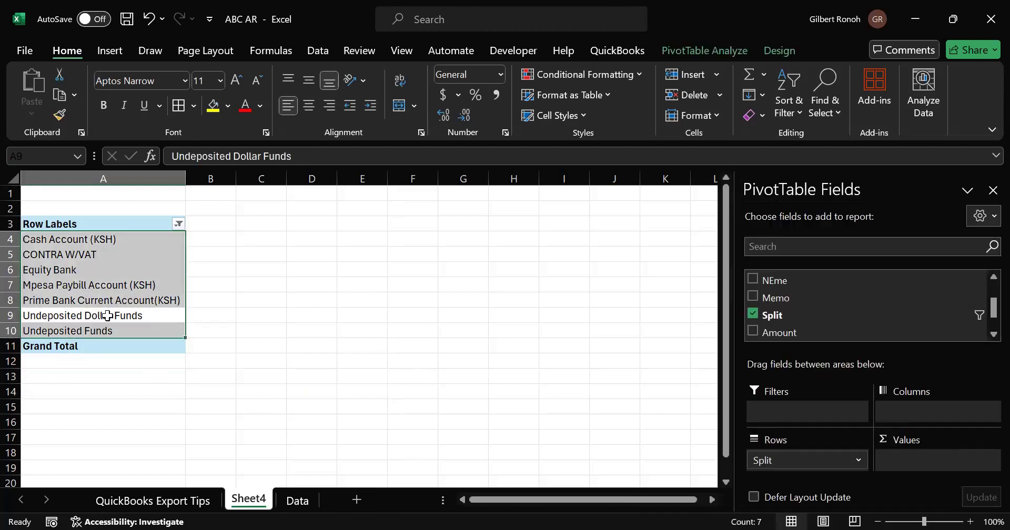
click(108, 315)
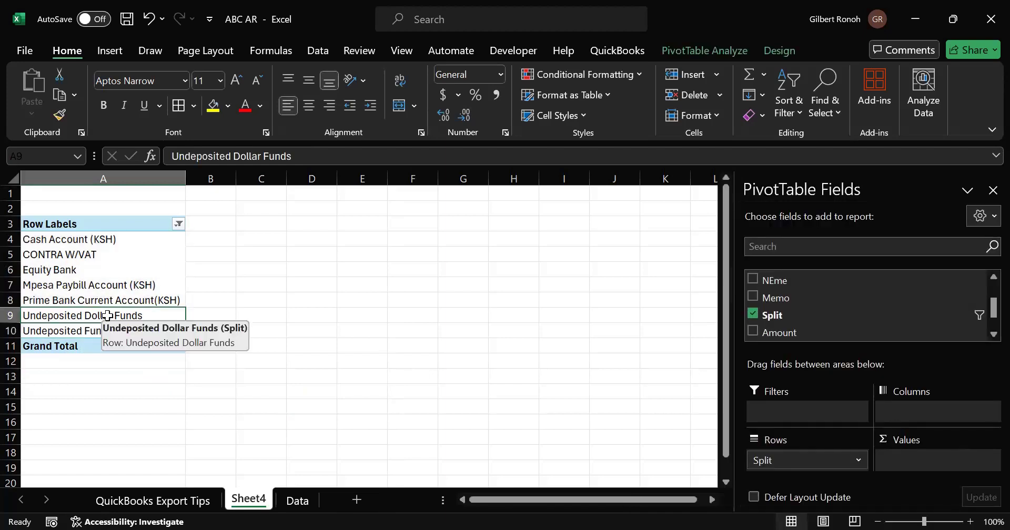
key(Down)
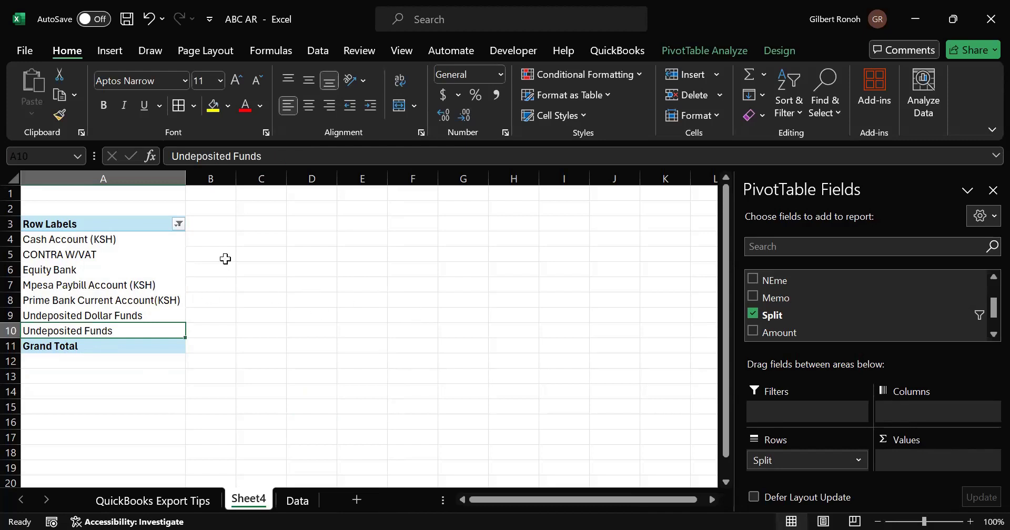
click(211, 227)
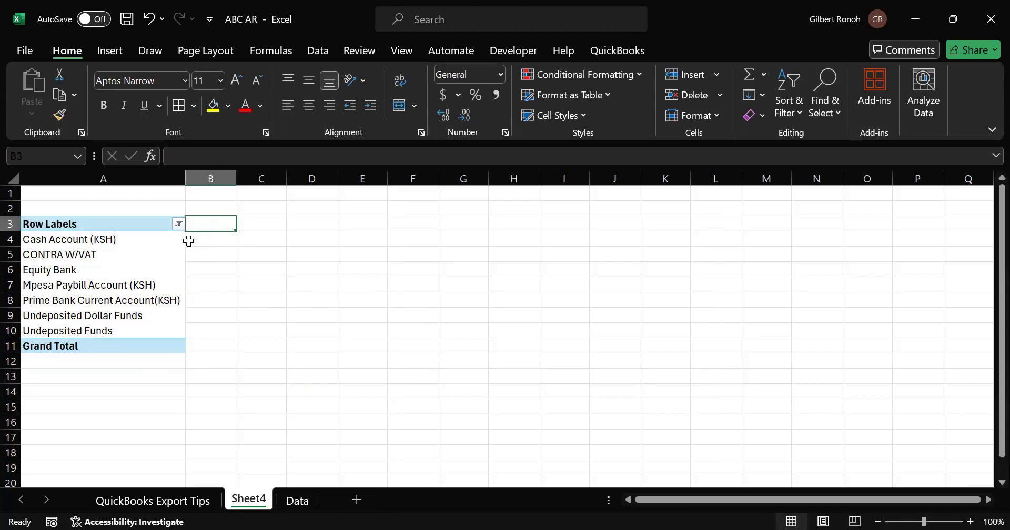
click(115, 242)
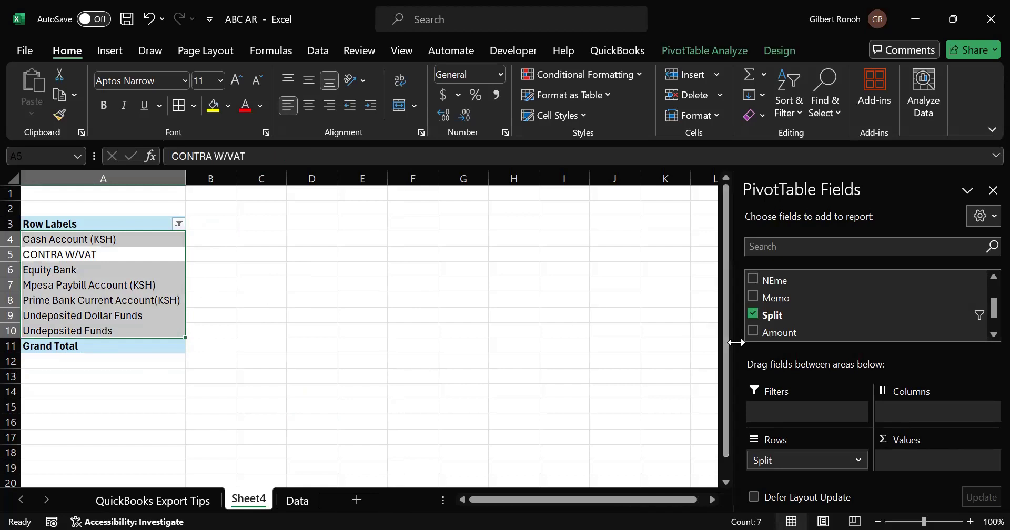
- Select the Amount column on the Data sheet and return to the PivotTable sheet
click(305, 505)
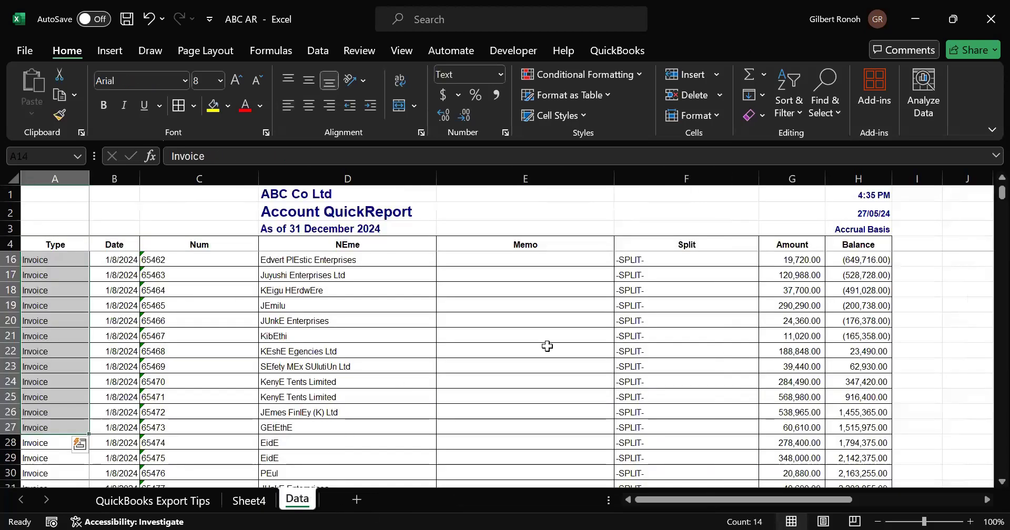
click(797, 177)
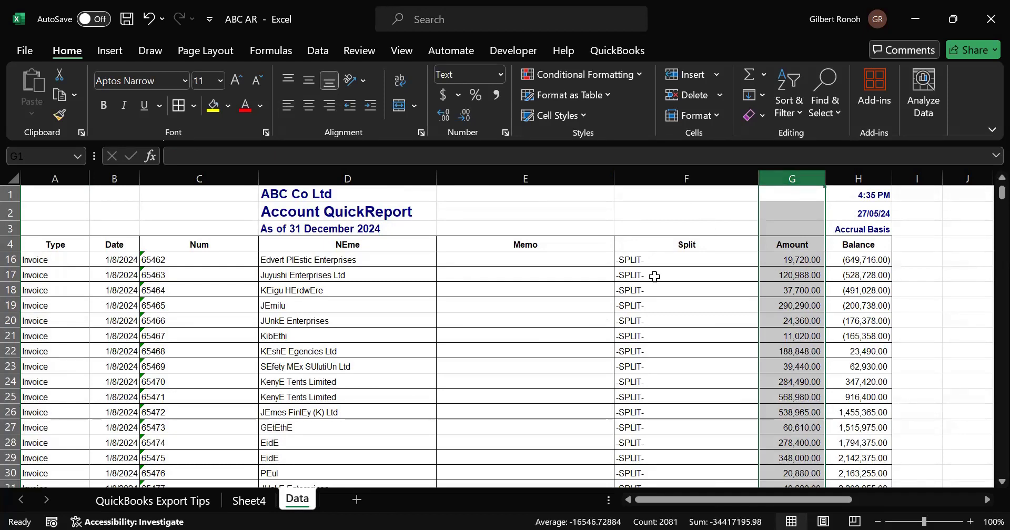
click(248, 500)
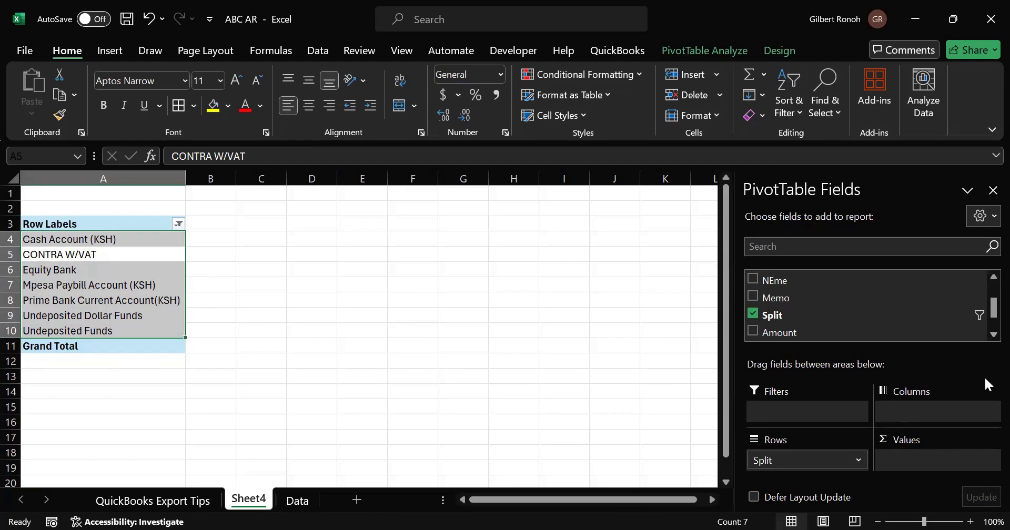
- Add the Amount field to the PivotTable values, then move it into the Rows area beneath Split
click(989, 335)
click(989, 335)
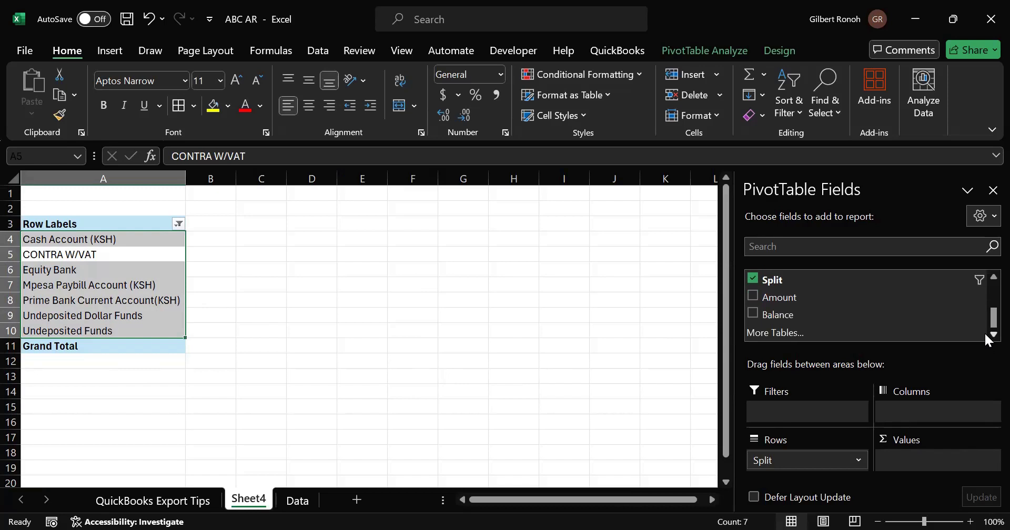
drag(759, 299, 784, 475)
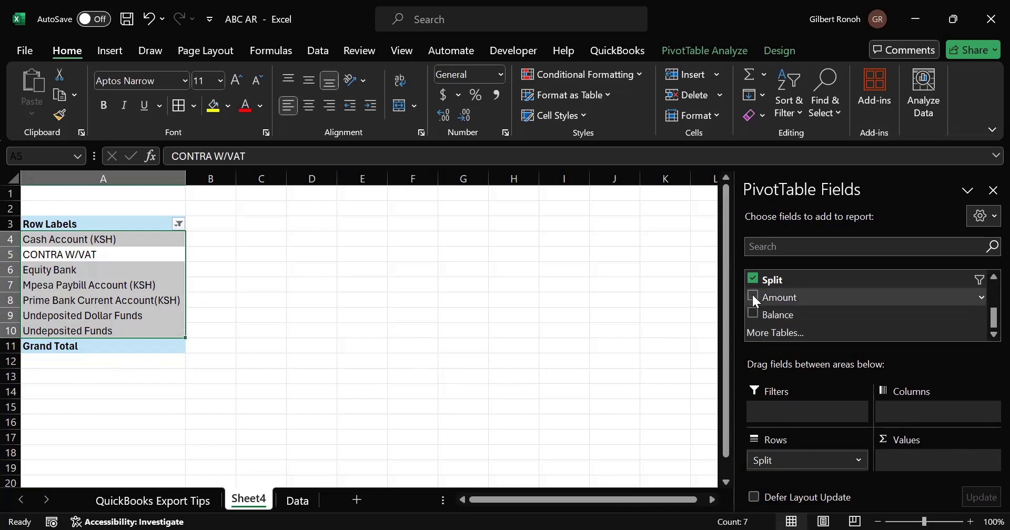
drag(752, 292, 770, 476)
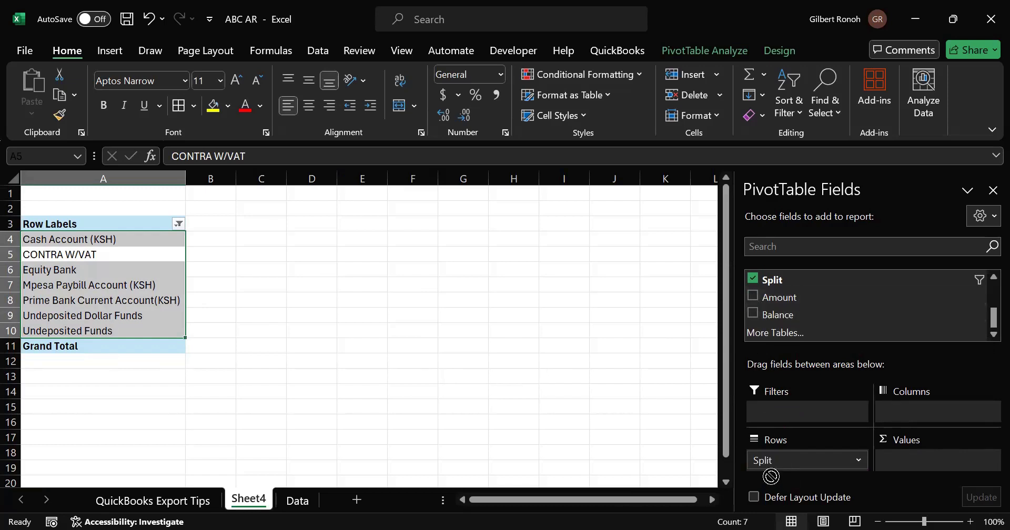
click(752, 295)
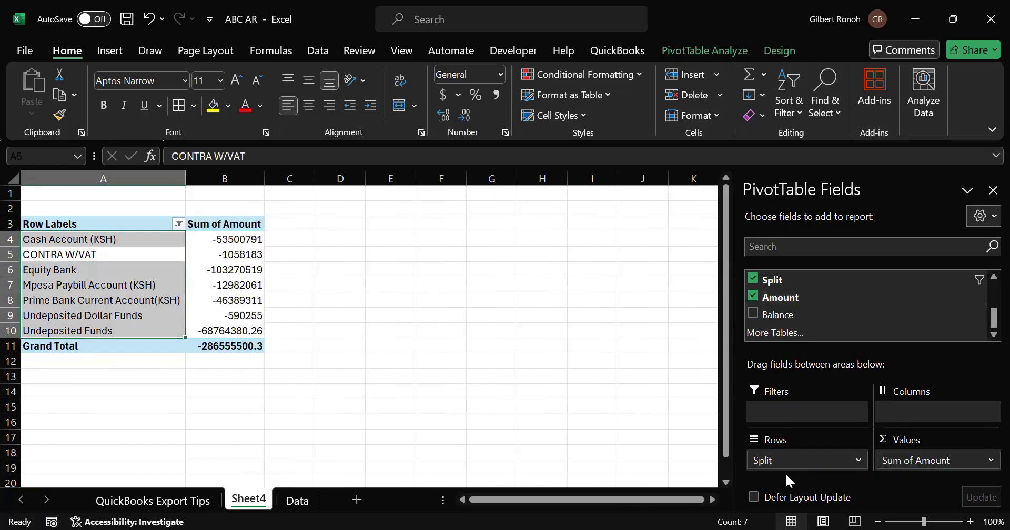
drag(907, 461, 781, 474)
drag(895, 462, 775, 470)
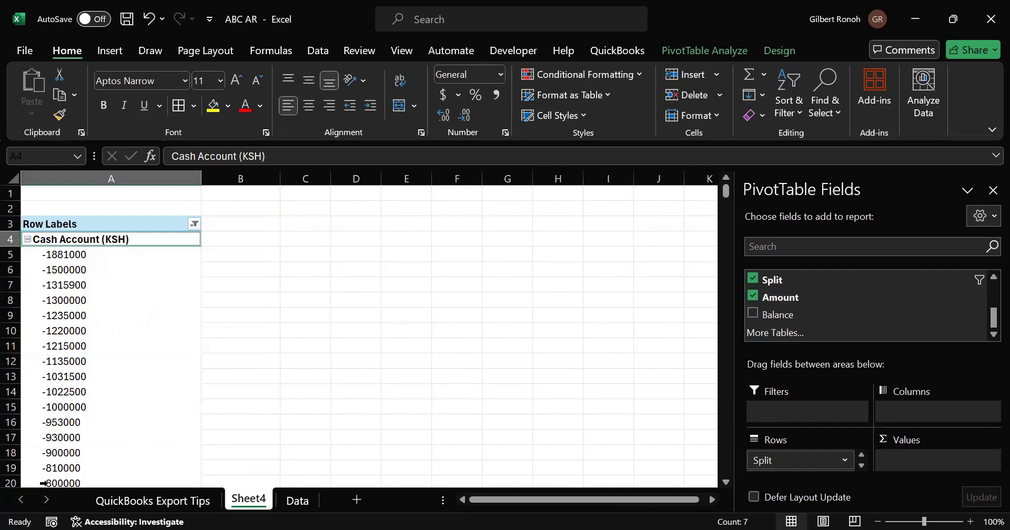
- Browse the amount rows listed under Cash Account (KSH) in the PivotTable
click(70, 305)
key(Up)
key(Up)
key(Up)
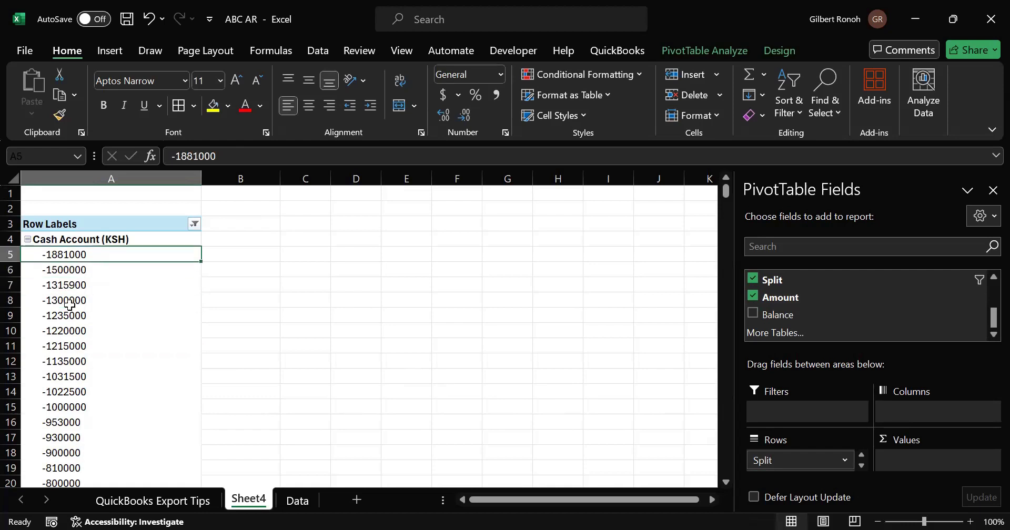
key(Down)
key(Down)
key(Down)
key(Down)
key(Down)
key(Down)
key(Down)
key(Down)
key(Down)
key(Down)
key(Down)
key(Down)
key(Down)
key(Down)
key(Down)
key(Down)
key(Down)
key(Down)
key(Down)
key(Down)
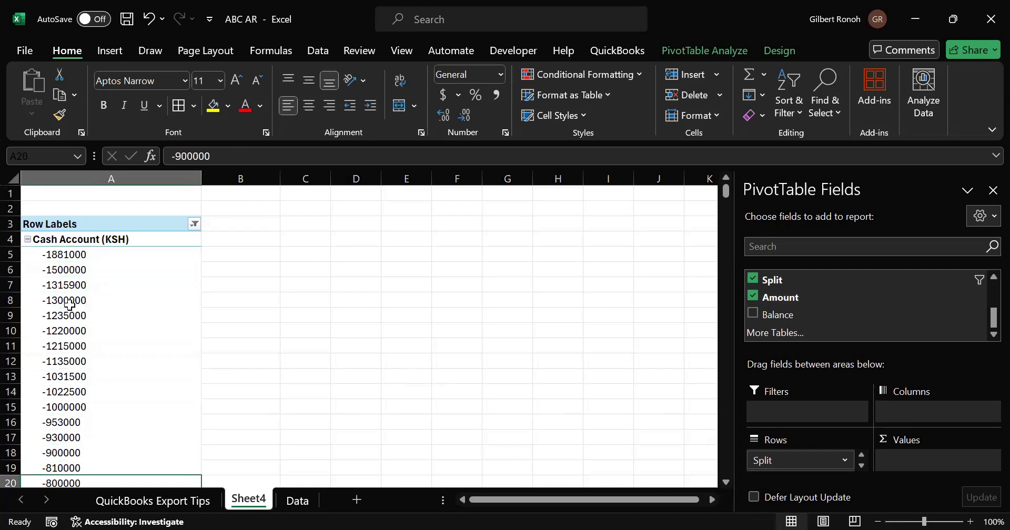
key(Down)
key(Down)
key(Down)
key(Down)
key(Down)
key(Down)
key(Down)
key(Down)
key(Down)
key(Down)
key(Down)
key(Down)
key(Down)
key(Down)
key(Down)
key(Down)
key(Down)
key(Down)
key(Down)
key(Down)
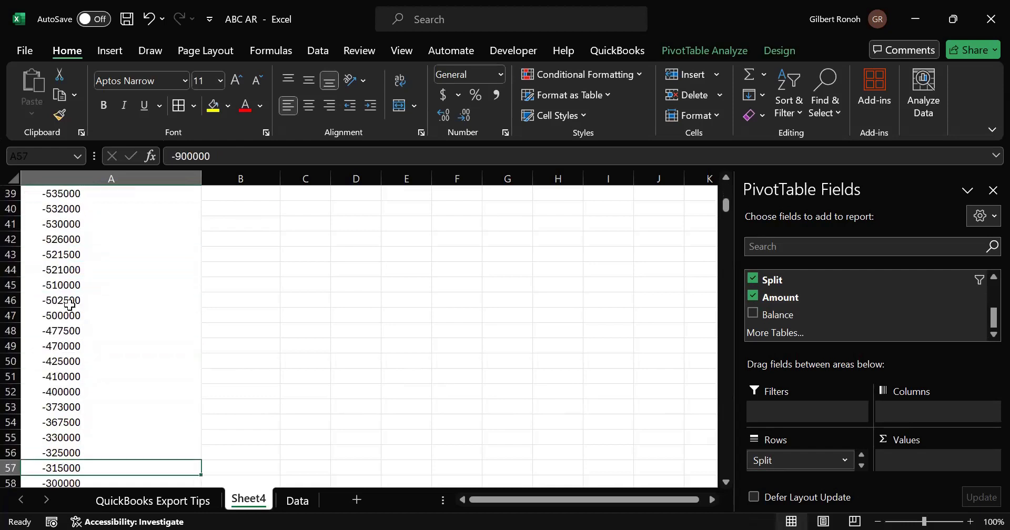
key(Down)
key(Down)
key(Down)
key(Down)
key(Down)
key(Down)
key(Down)
key(Down)
key(Down)
key(Down)
key(Down)
key(Down)
key(Down)
key(Down)
key(Down)
key(Down)
key(Down)
key(Down)
key(Down)
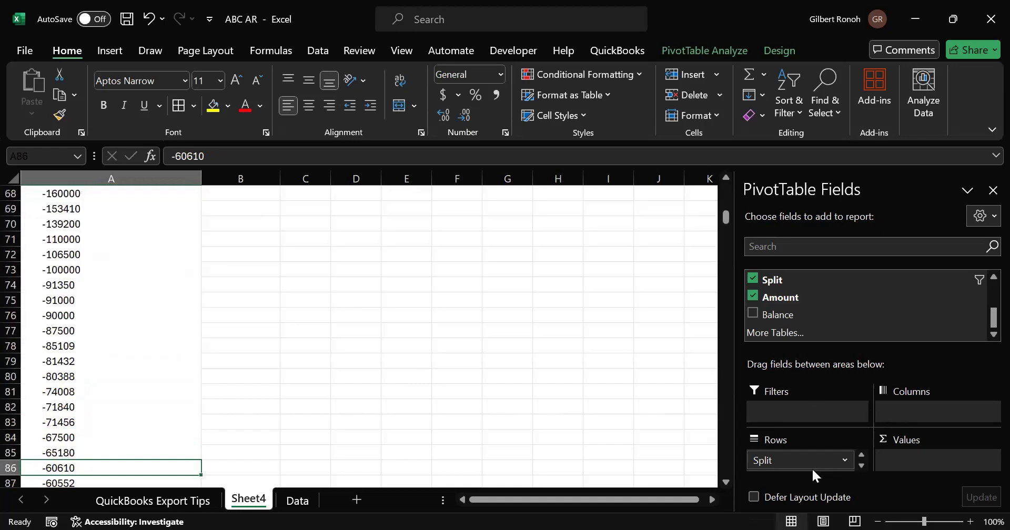
- Remove the Split and Amount fields from the PivotTable's Rows area, leaving the layout empty
drag(807, 466, 633, 456)
drag(635, 459, 442, 315)
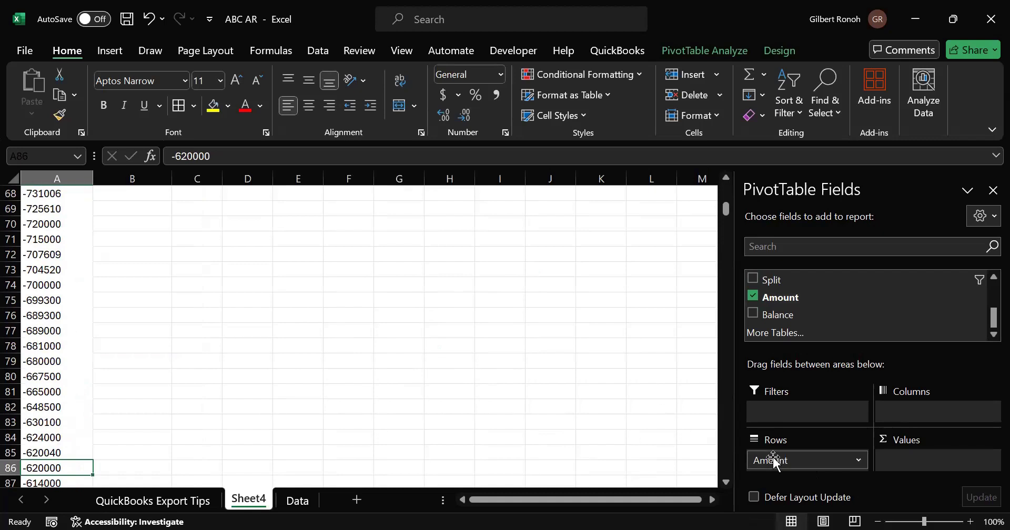
drag(777, 461, 443, 329)
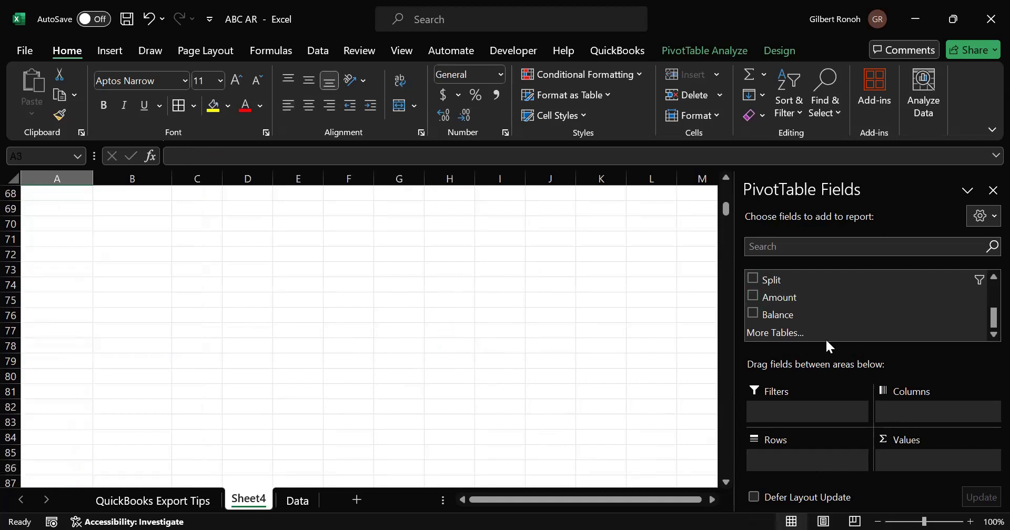
drag(985, 317, 985, 282)
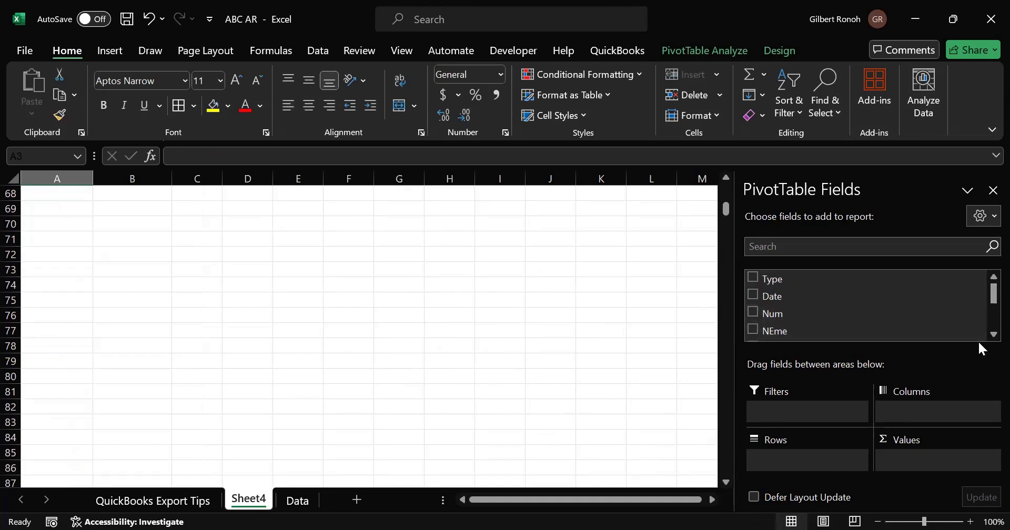
scroll(985, 338, down, 3)
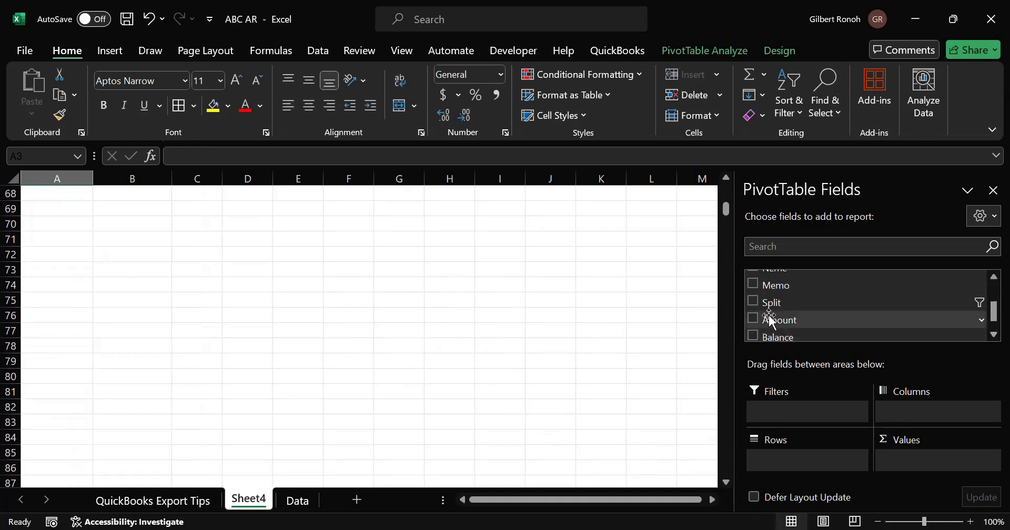
- Add the Split field to the PivotTable Rows area and the Amount field to Values
drag(759, 306, 774, 467)
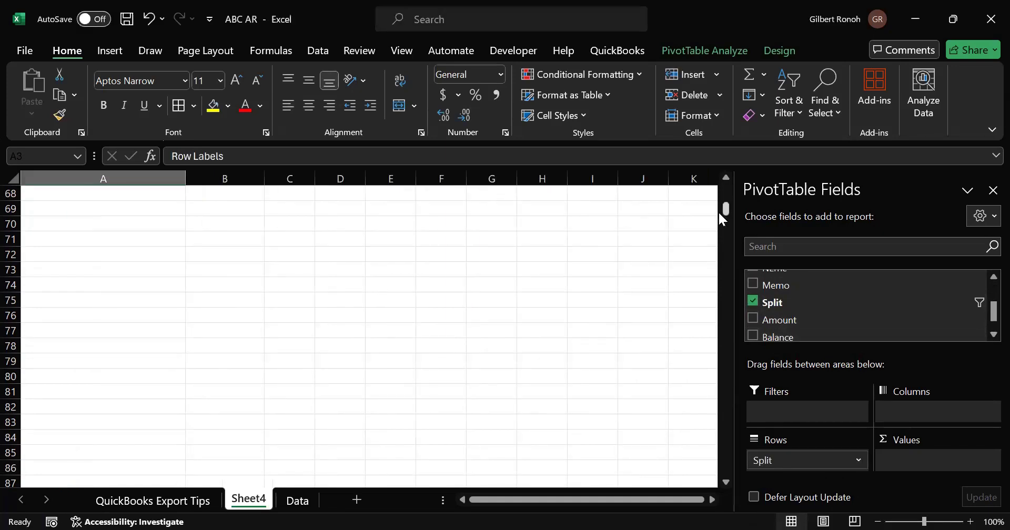
drag(725, 210, 726, 187)
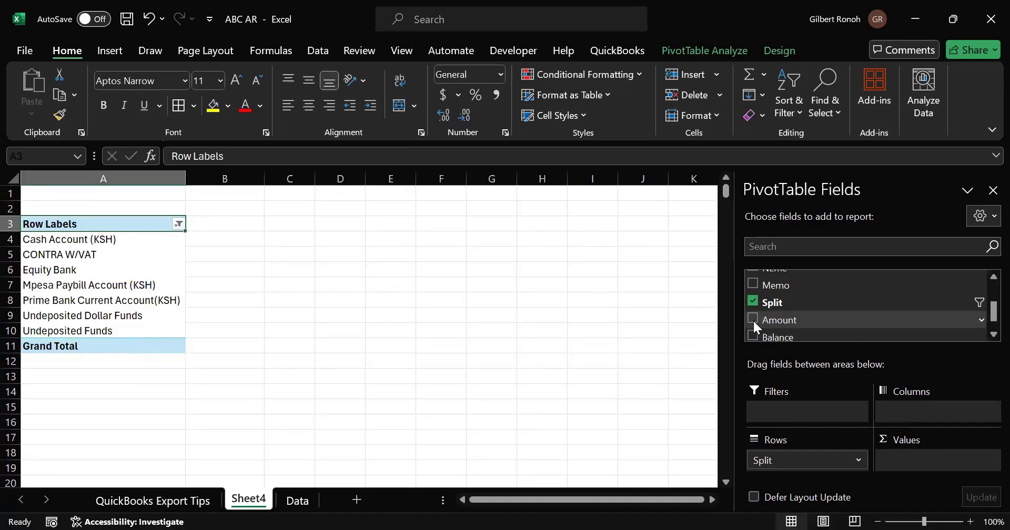
click(753, 320)
- Select the summed amount values for the accounts in the PivotTable
click(423, 284)
drag(236, 250, 237, 326)
click(385, 283)
drag(223, 237, 215, 323)
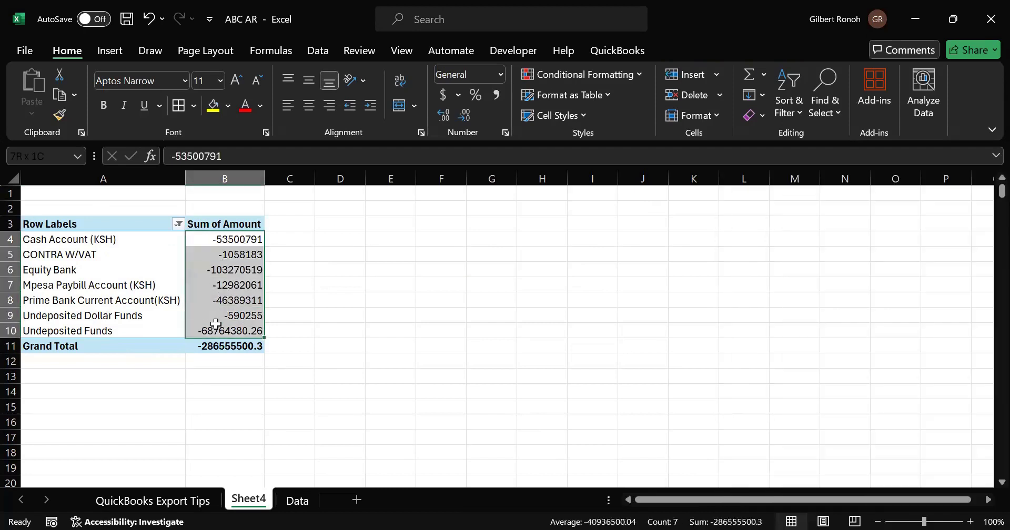
- Rename the PivotTable's value column header from Sum of Amount to Ksh Amount
click(226, 224)
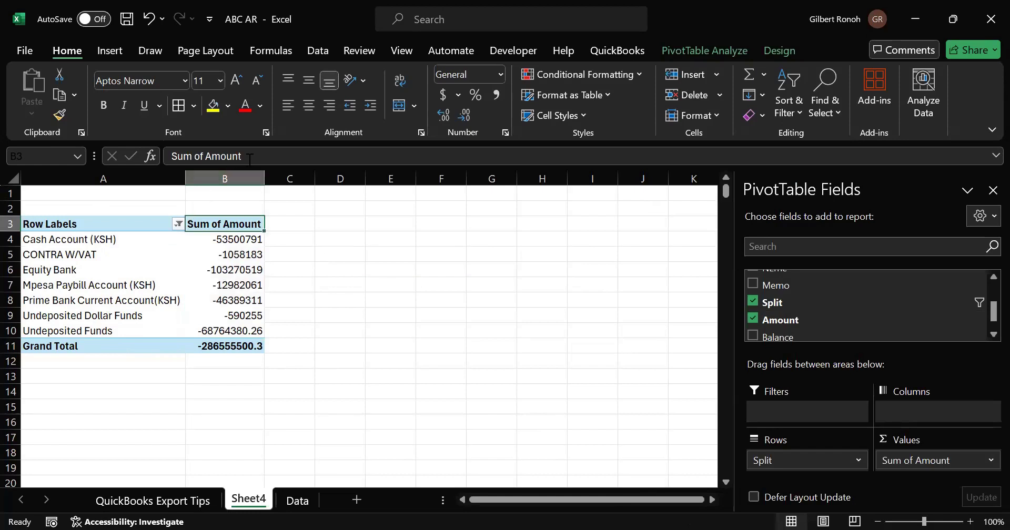
drag(242, 156, 152, 171)
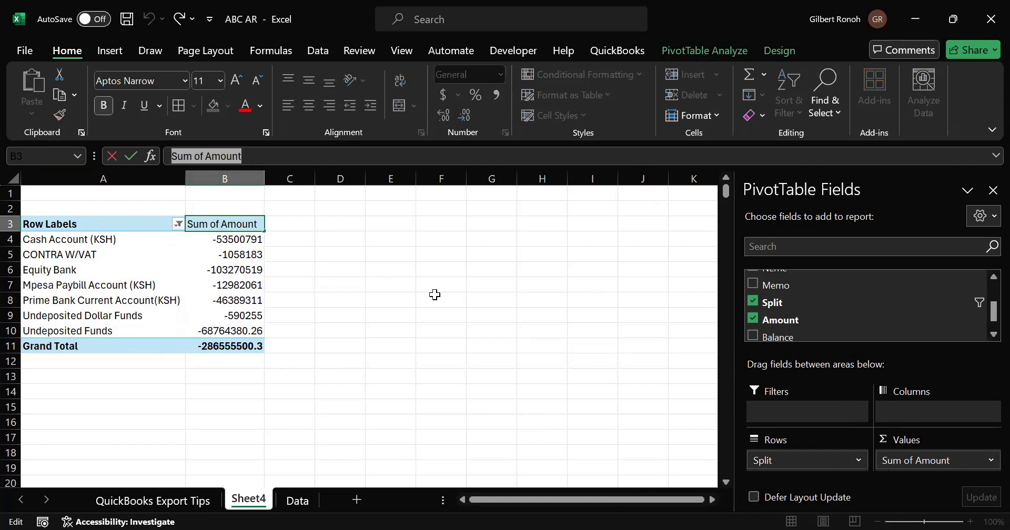
click(207, 156)
key(BackSpace)
key(BackSpace)
key(BackSpace)
key(BackSpace)
key(BackSpace)
key(BackSpace)
key(BackSpace)
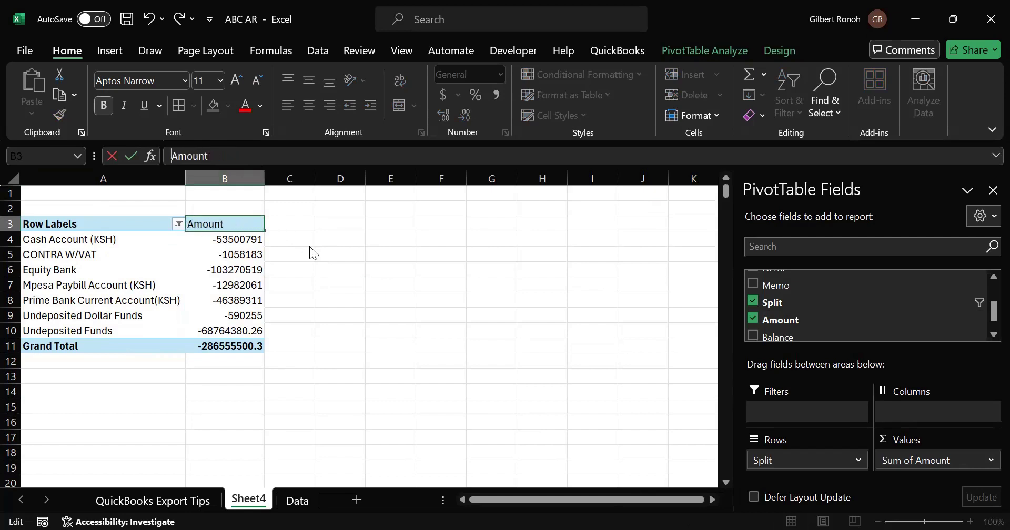
key(Return)
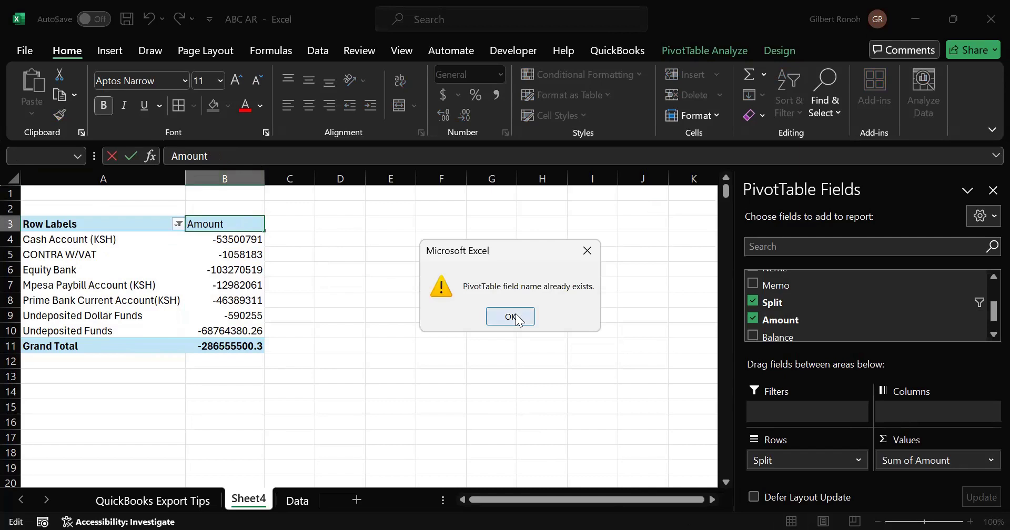
click(518, 318)
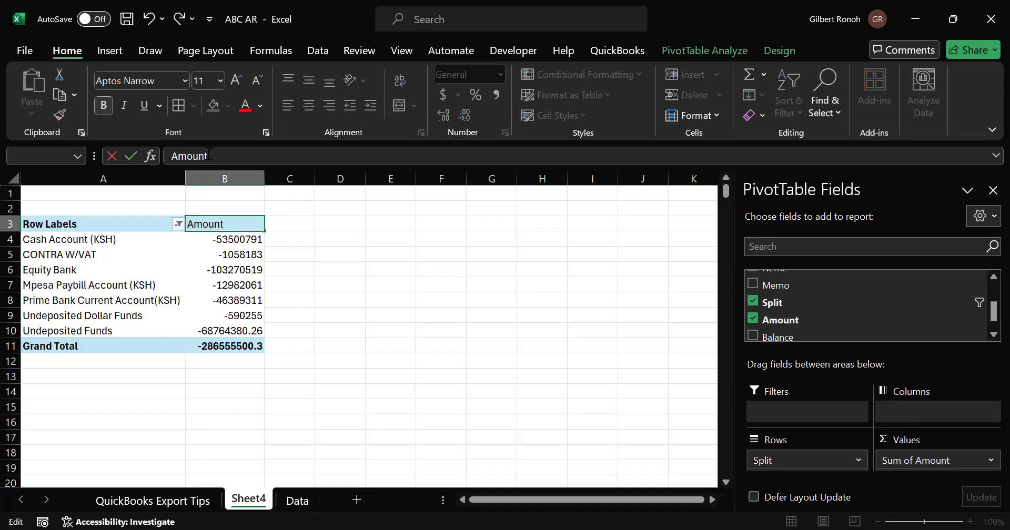
text(Ksh)
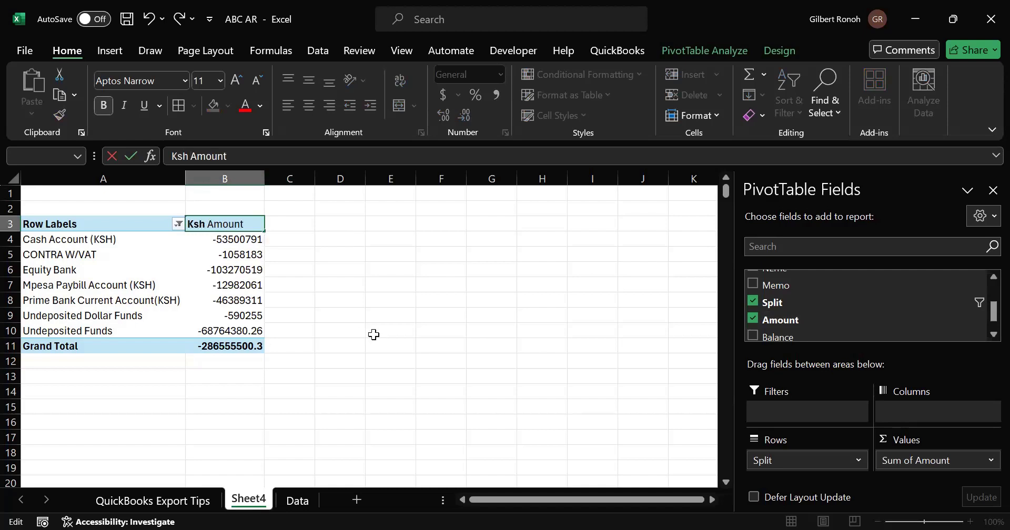
click(374, 335)
- Rename the PivotTable's Row Labels header to Accounts
click(234, 254)
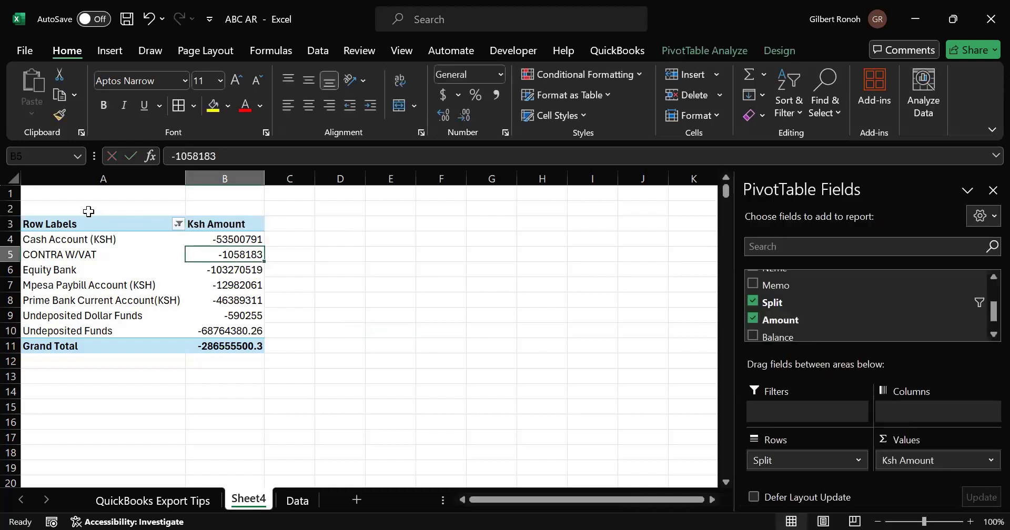
click(76, 226)
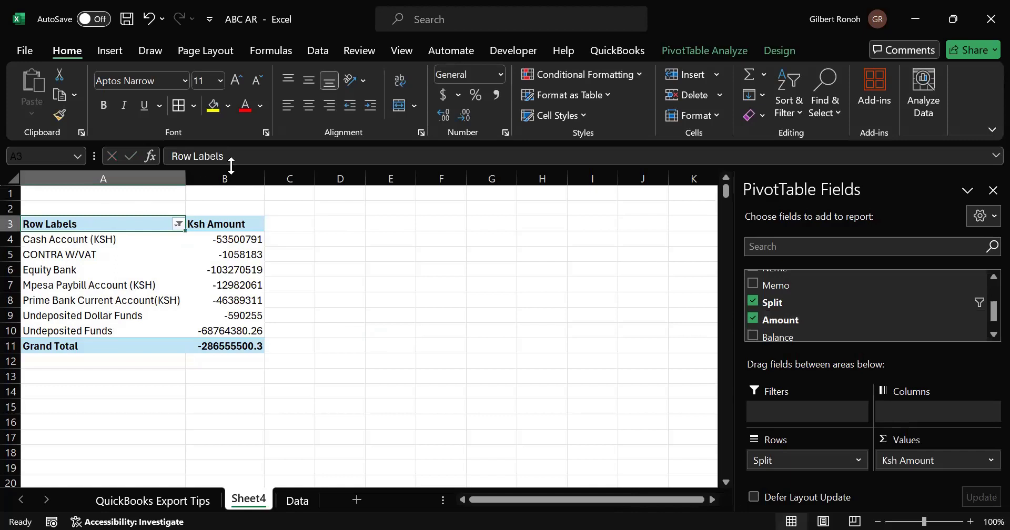
drag(226, 155, 108, 175)
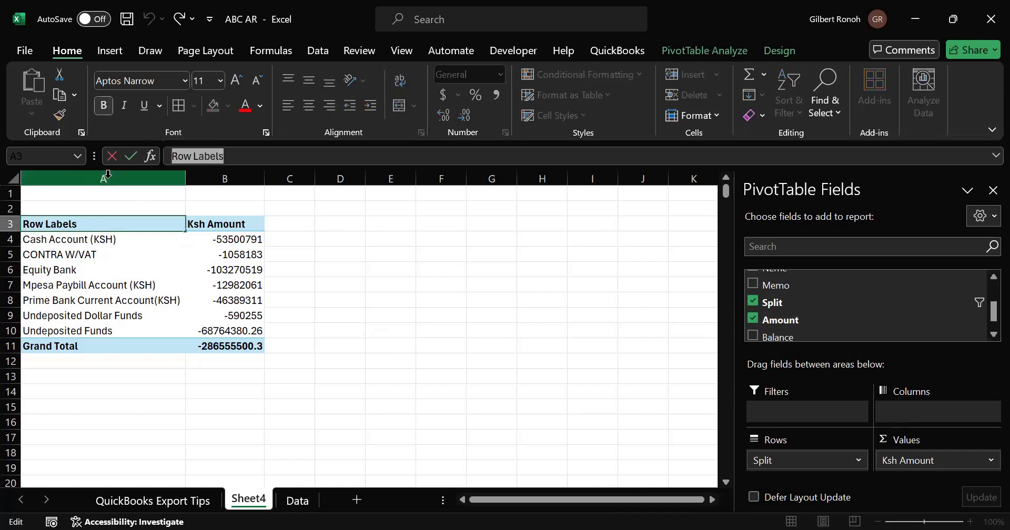
text(ACC)
key(BackSpace)
key(BackSpace)
text(cc)
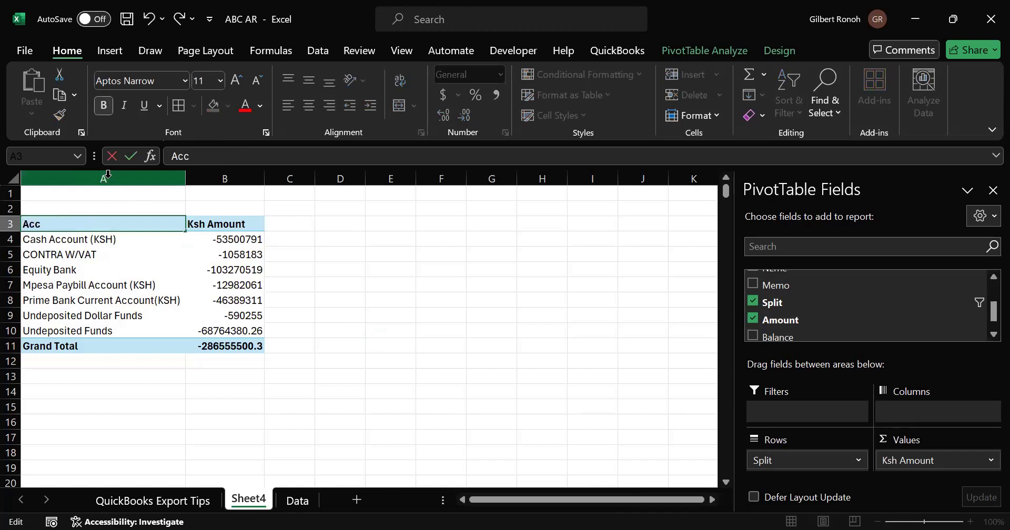
text(ounts)
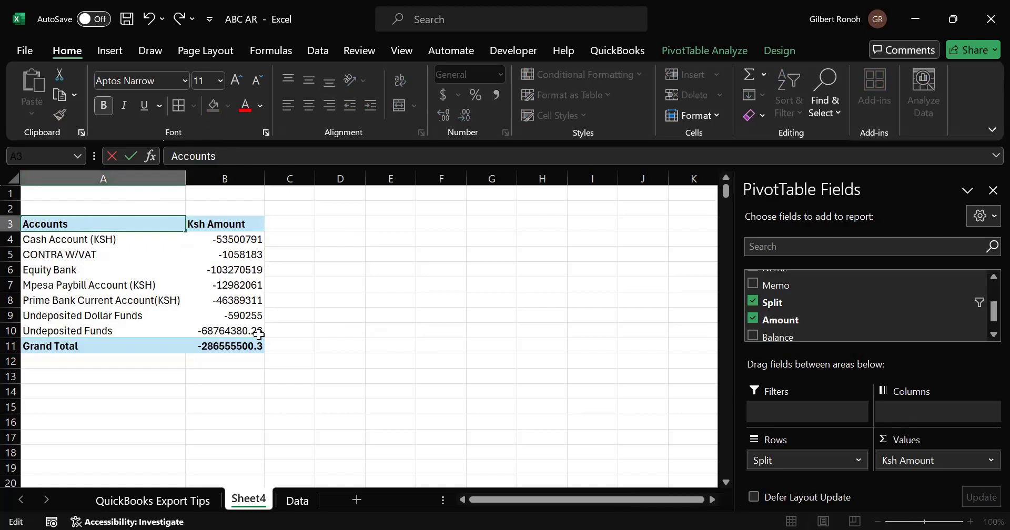
click(256, 332)
click(137, 401)
click(74, 346)
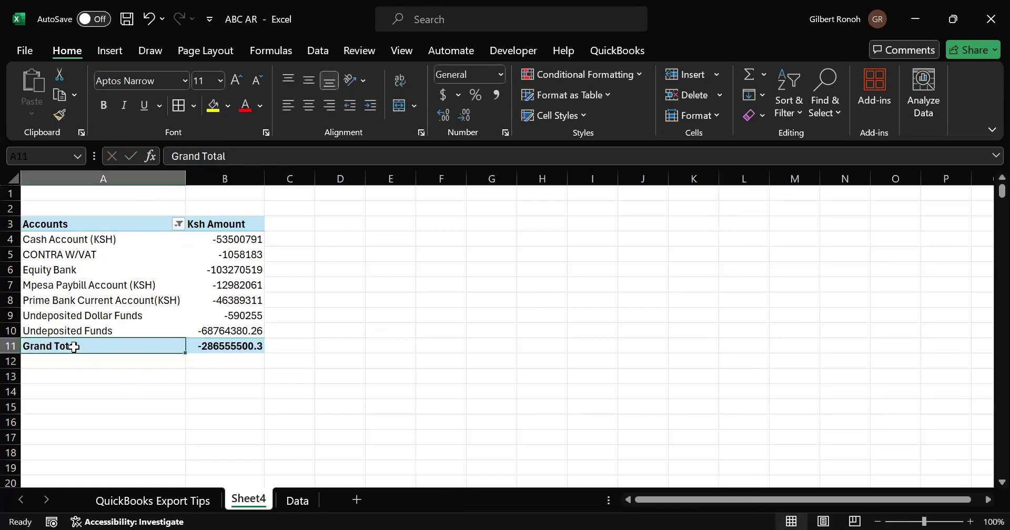
click(230, 241)
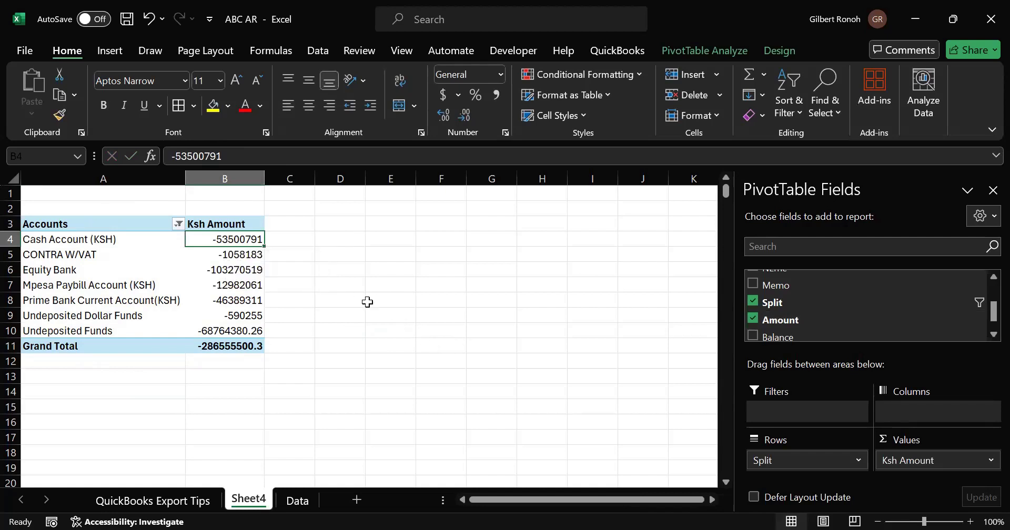
click(334, 299)
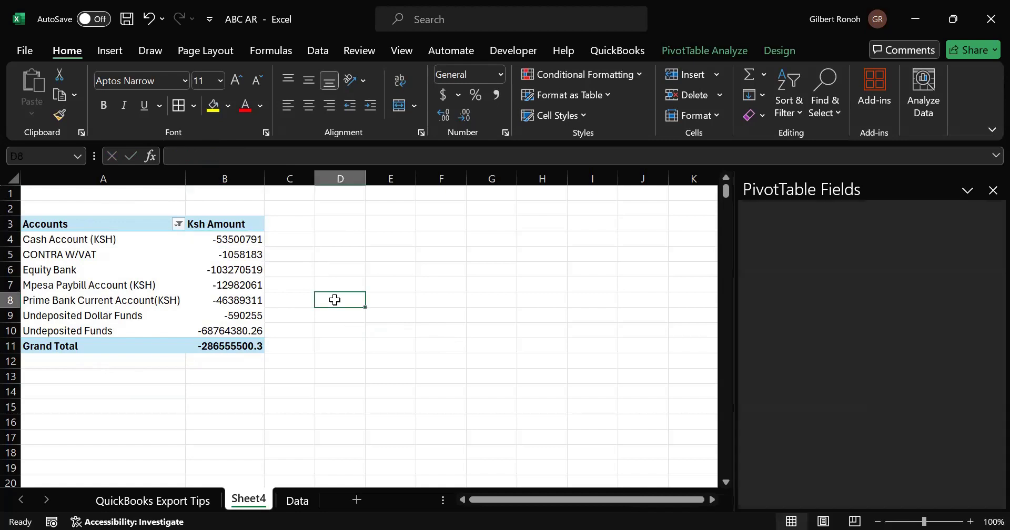
click(237, 243)
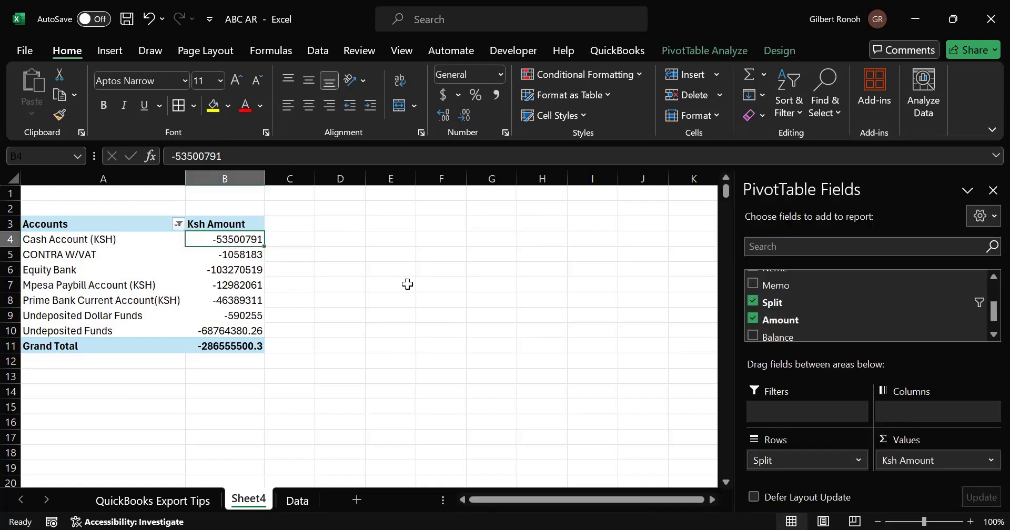
click(334, 298)
click(219, 251)
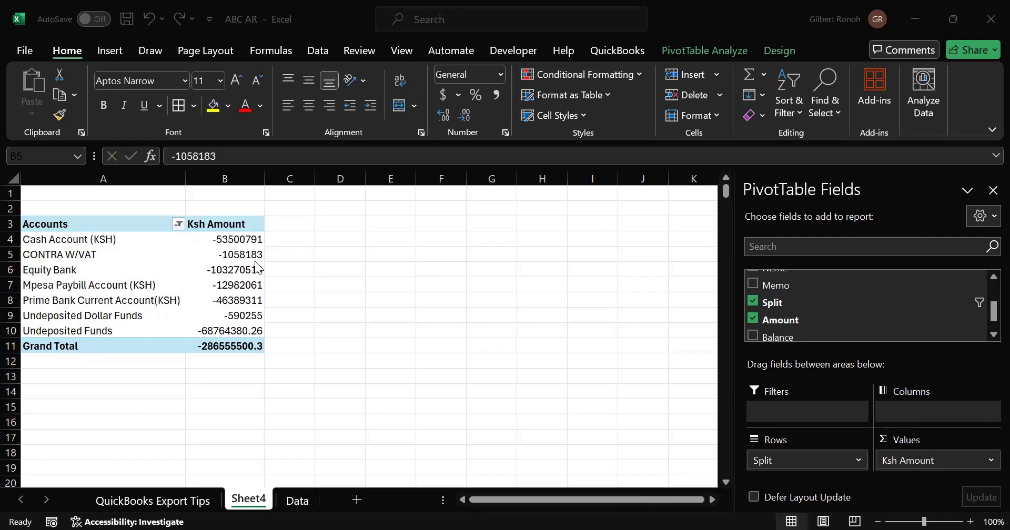
click(330, 253)
- Apply comma style number formatting to the account amounts above the Grand Total
drag(238, 239, 234, 328)
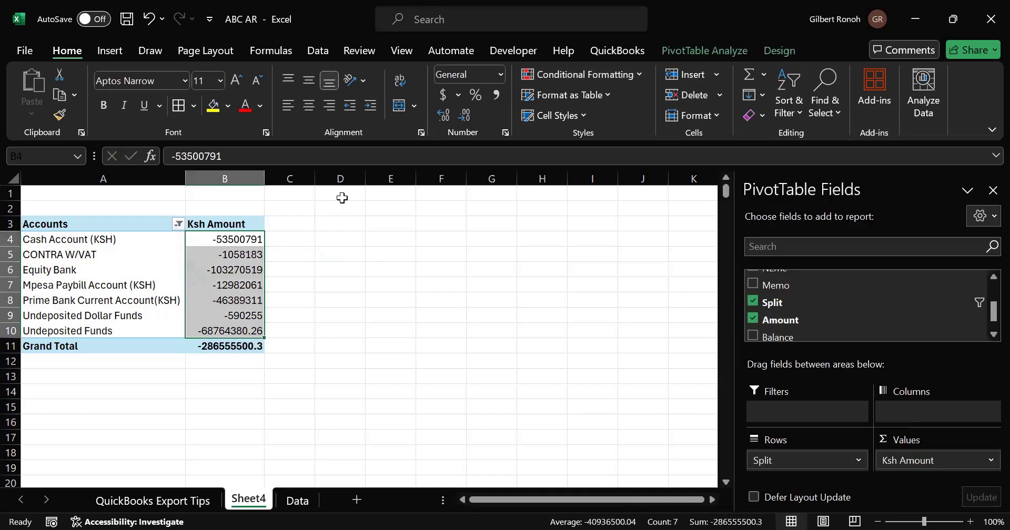
click(497, 96)
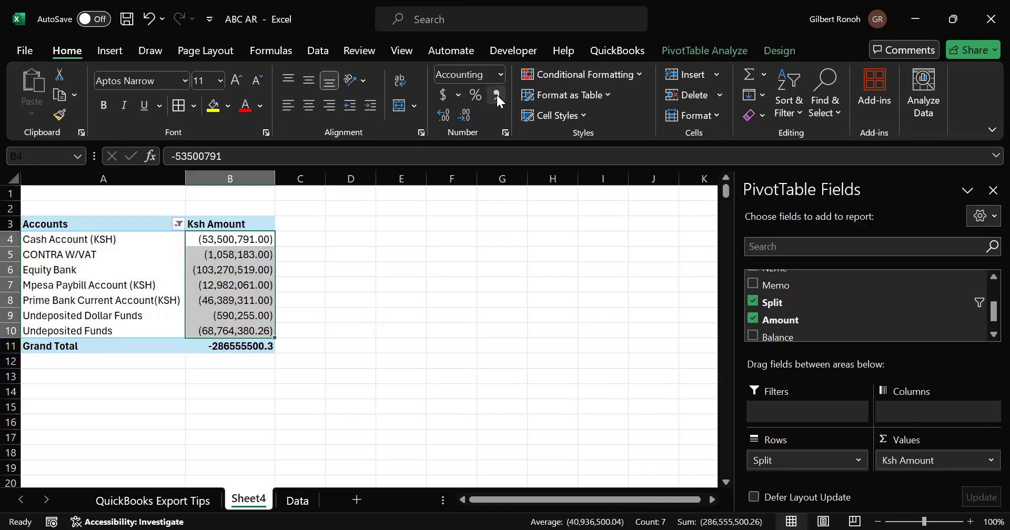
click(230, 240)
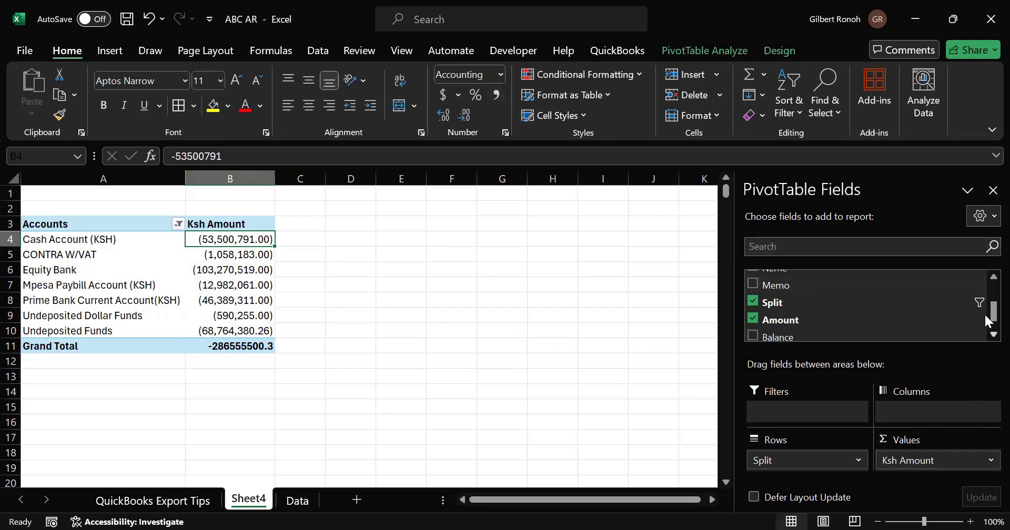
scroll(983, 332, down, 1)
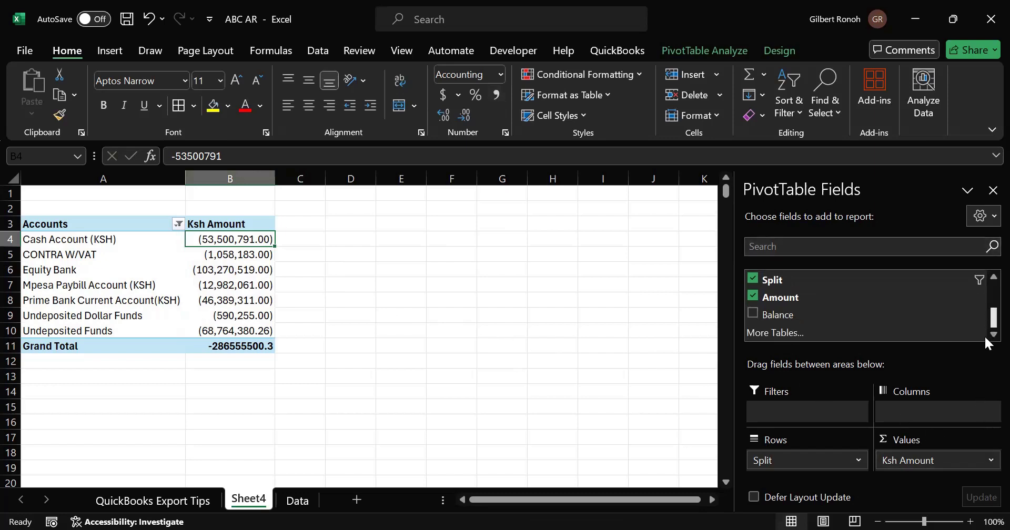
click(987, 466)
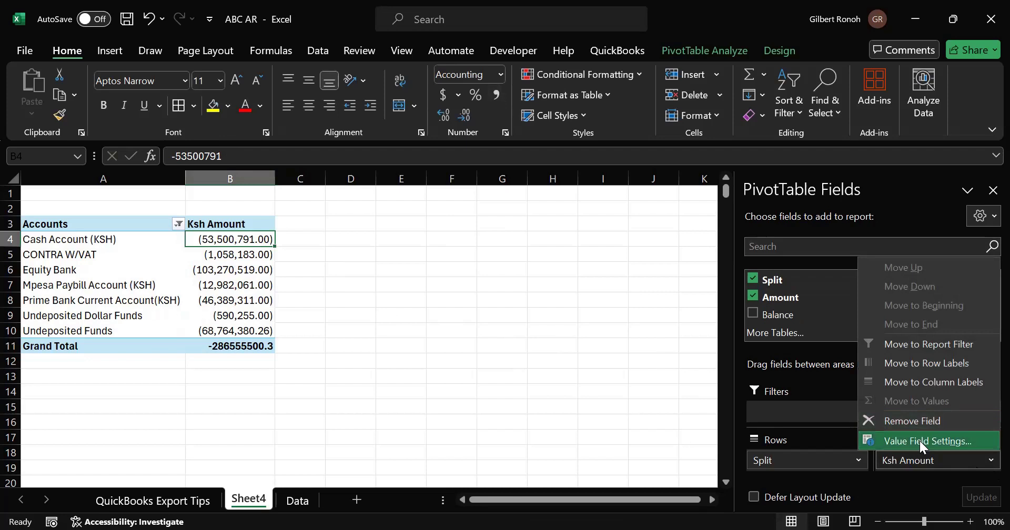
click(581, 358)
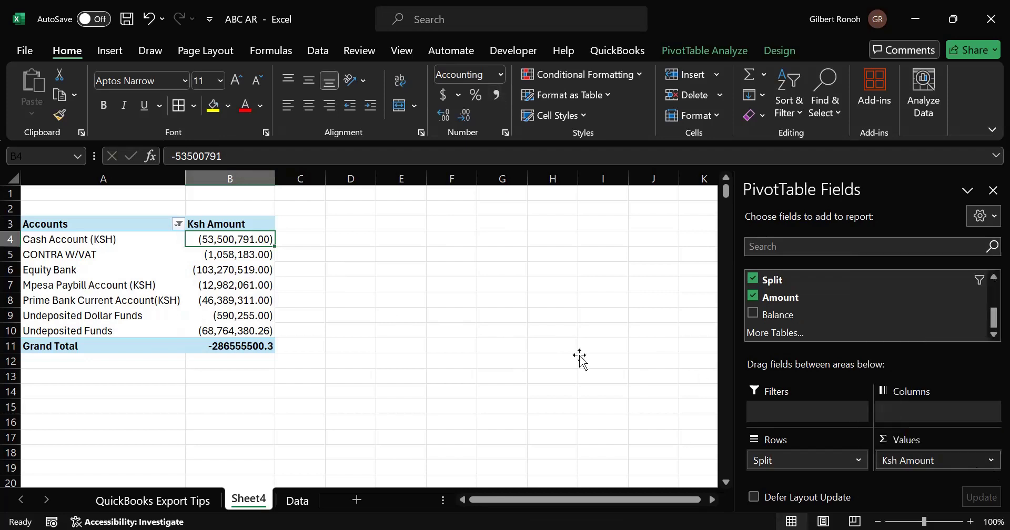
click(581, 359)
click(235, 222)
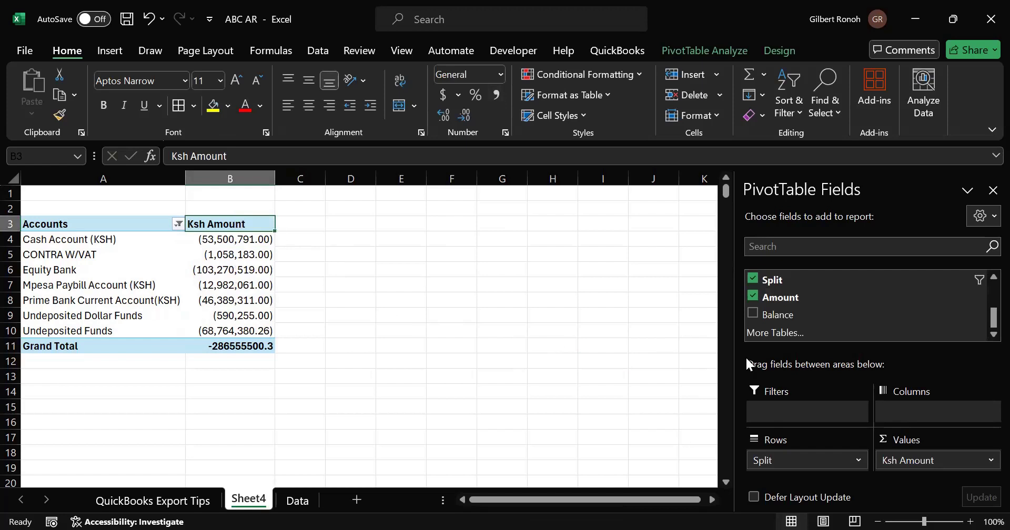
- Examine the Ksh Amount value field's settings, its number format and Show Values As options, closing them unchanged
click(987, 461)
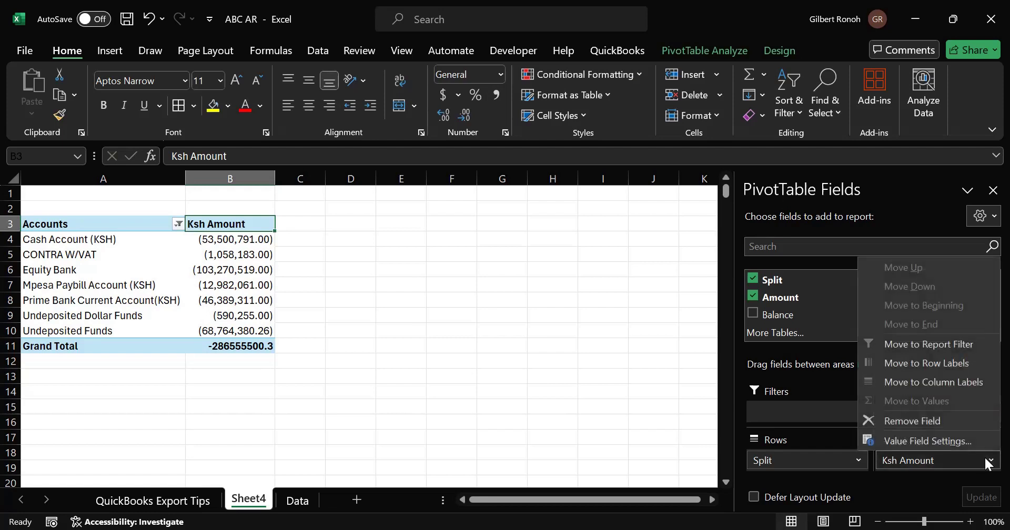
click(940, 441)
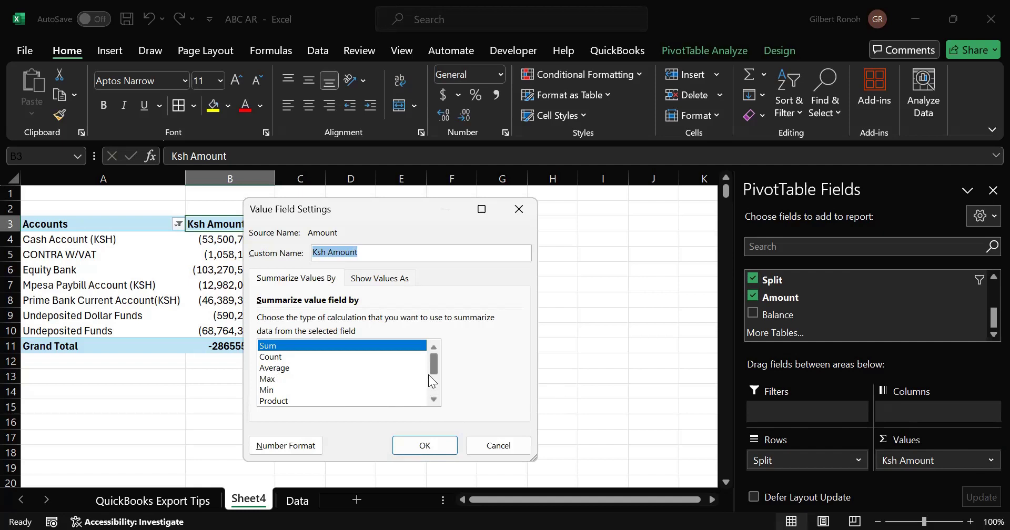
mouse_move(432, 361)
mouse_down()
mouse_move(427, 384)
mouse_move(429, 363)
mouse_up()
click(367, 251)
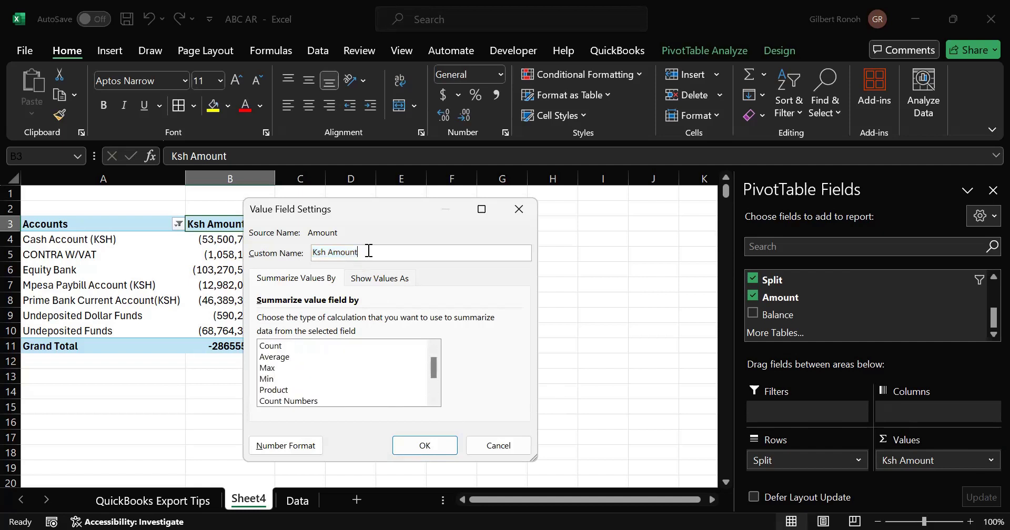
click(287, 447)
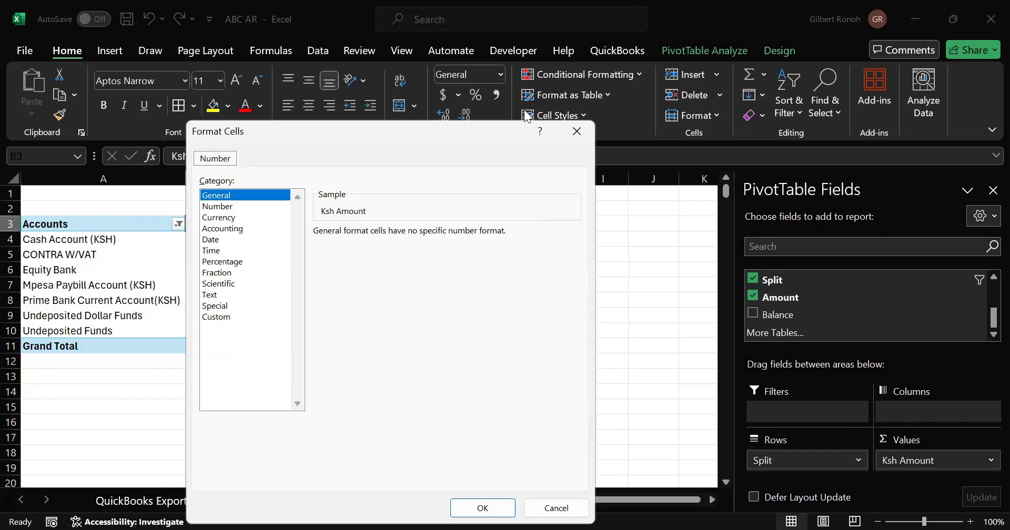
click(573, 138)
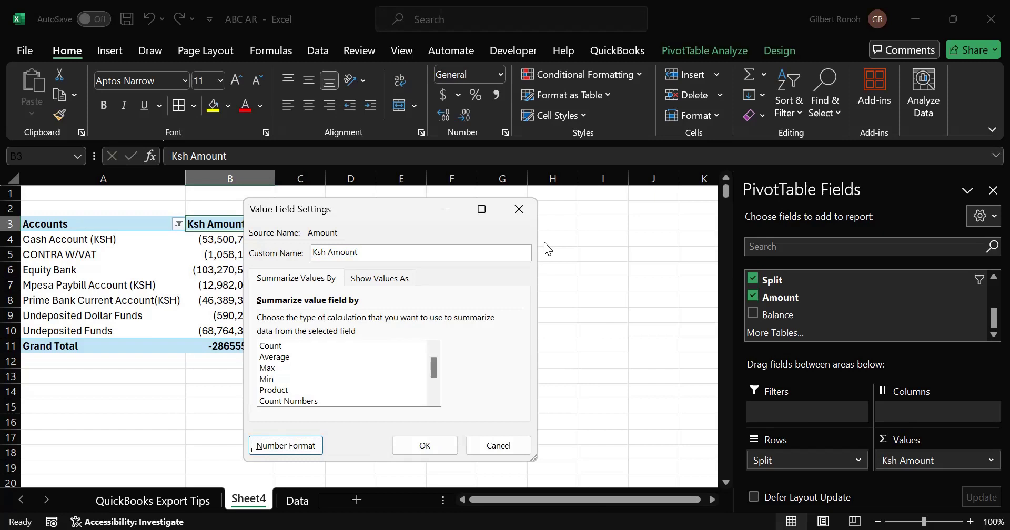
click(373, 279)
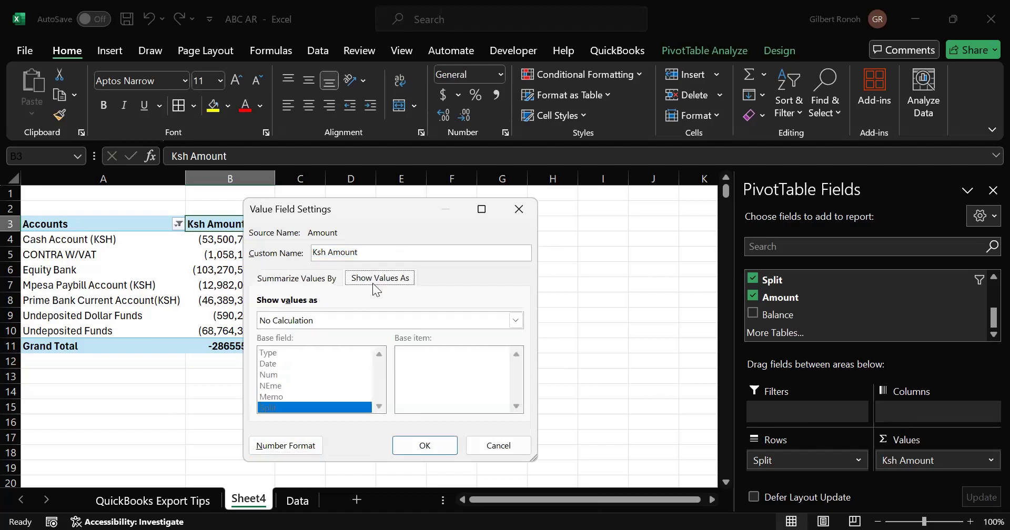
click(355, 322)
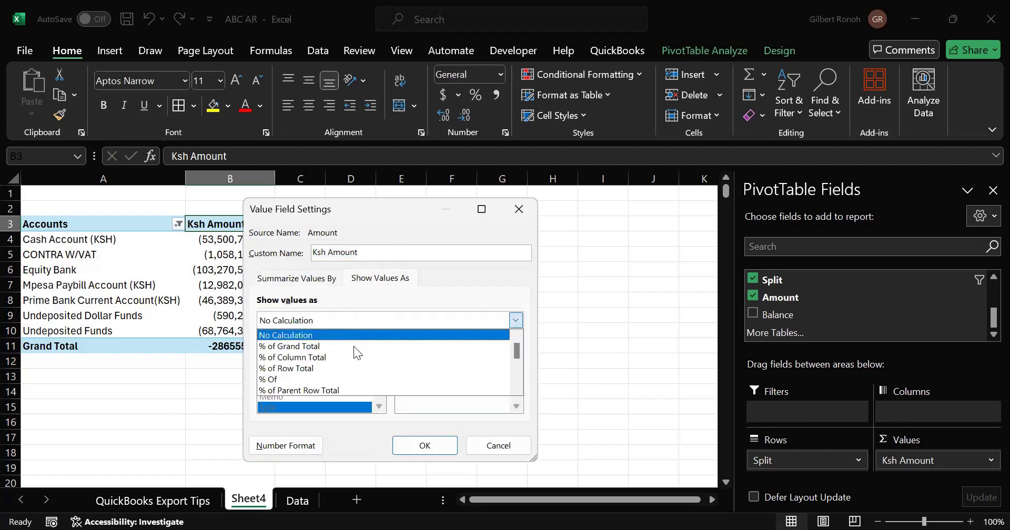
mouse_move(515, 348)
mouse_down()
mouse_move(509, 403)
mouse_move(509, 354)
mouse_up()
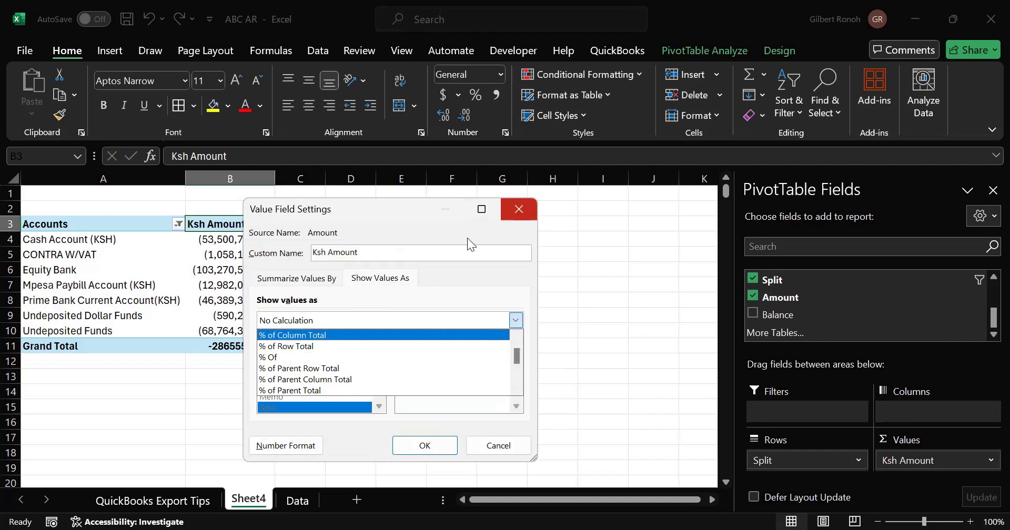
click(523, 207)
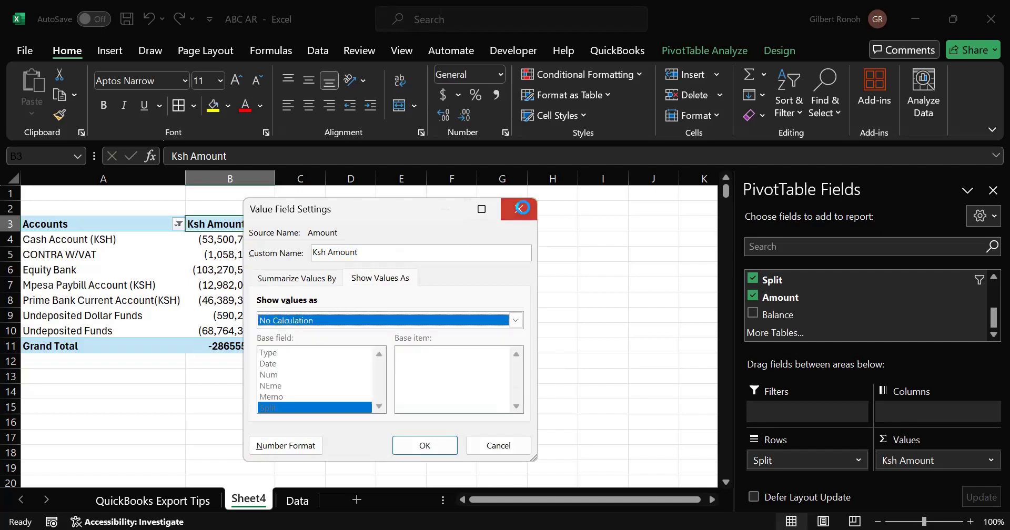
click(312, 318)
- Try to delete the account amount values from the PivotTable's Ksh Amount column
click(233, 241)
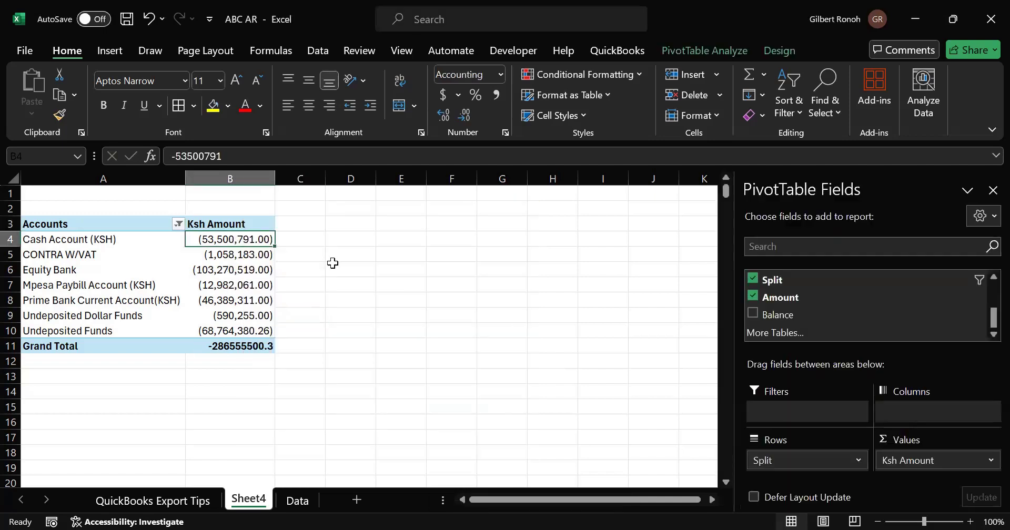
click(342, 360)
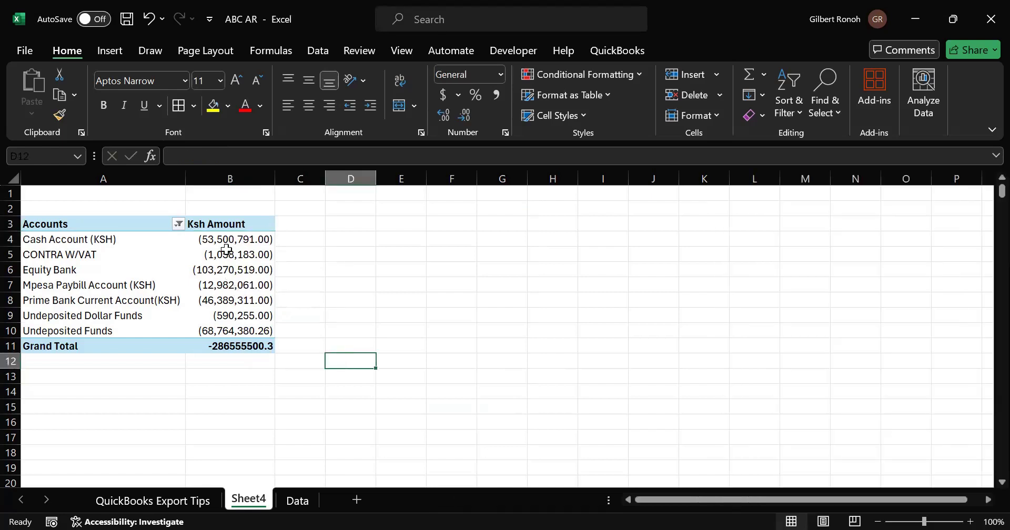
click(228, 242)
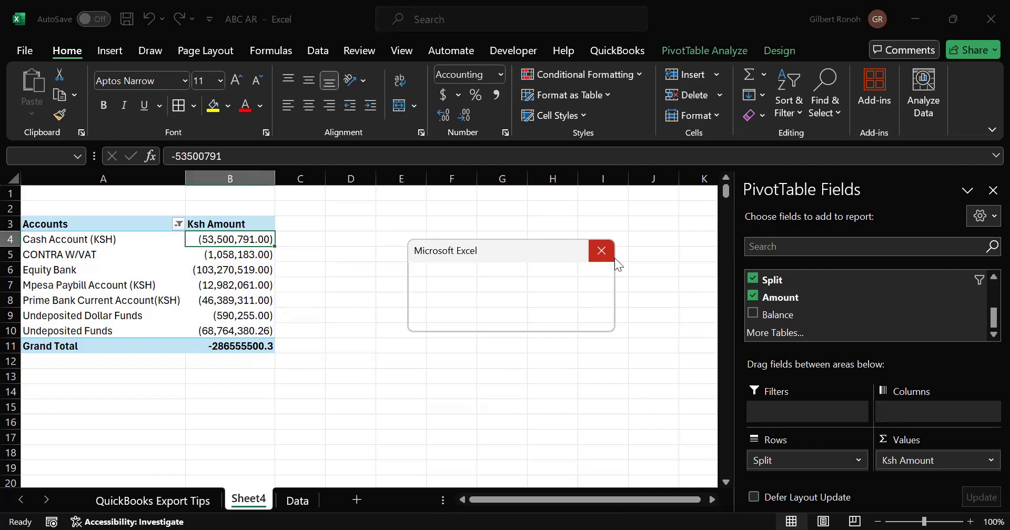
click(602, 251)
click(358, 286)
click(229, 241)
click(601, 252)
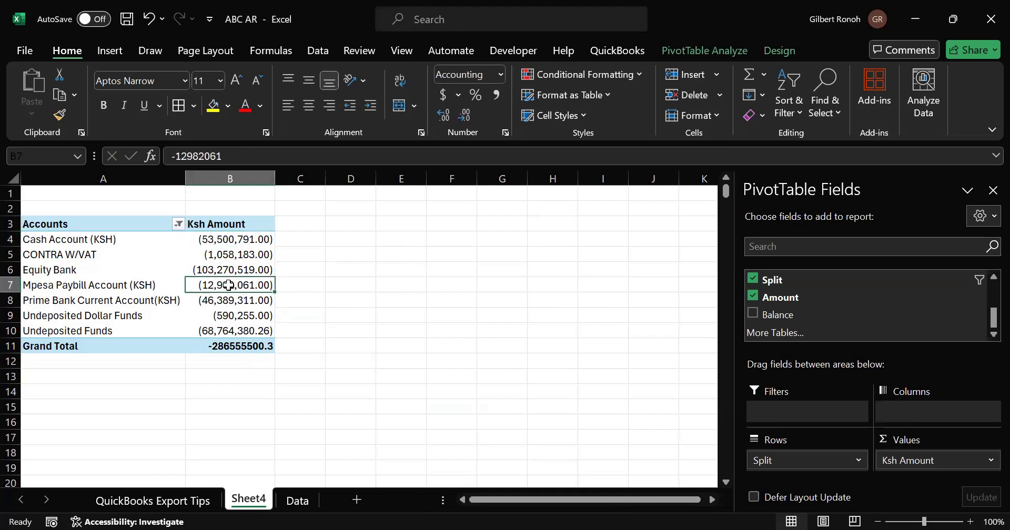
drag(228, 298, 229, 323)
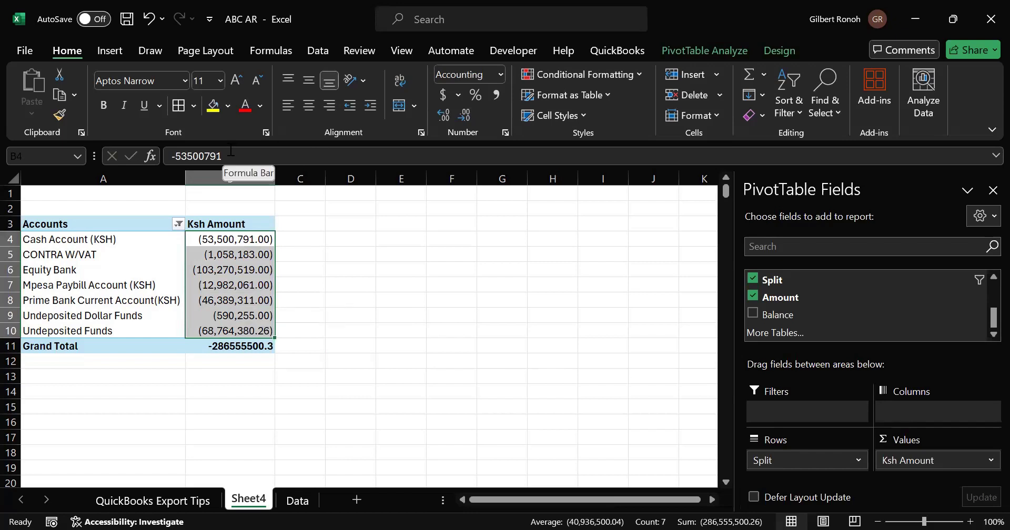
key(Delete)
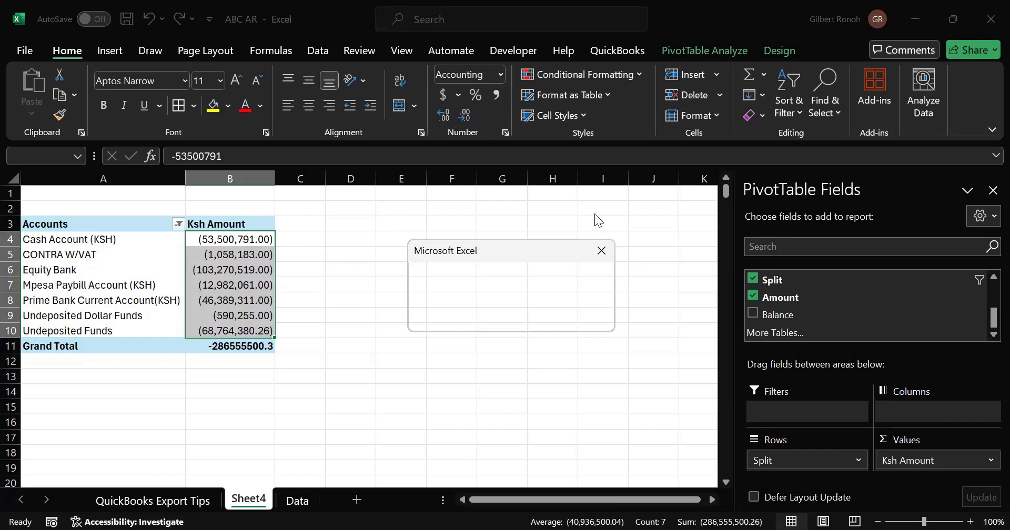
click(602, 254)
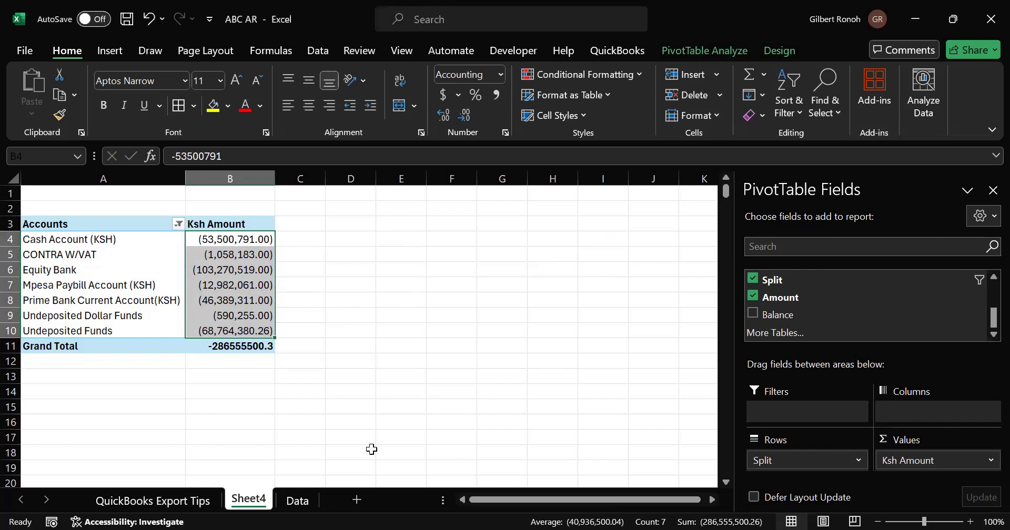
click(361, 451)
click(282, 389)
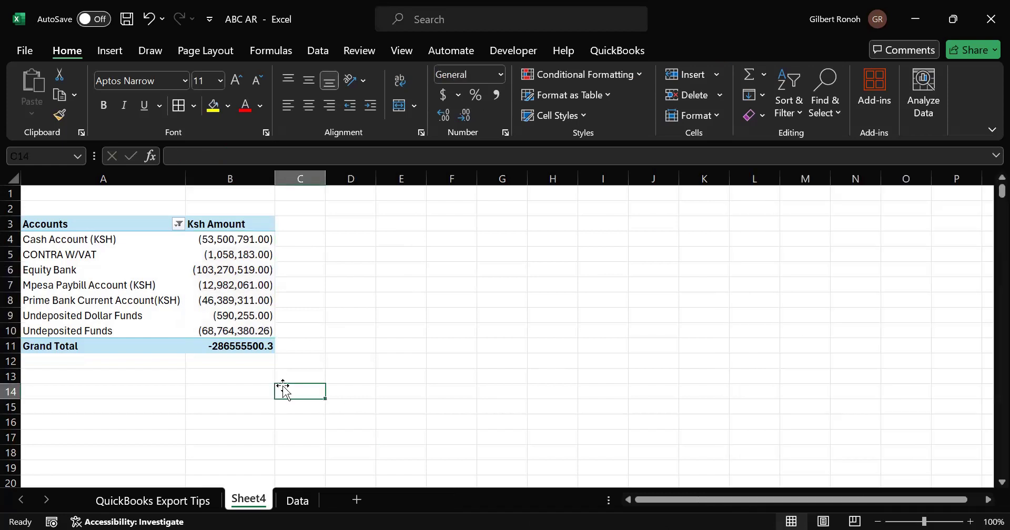
click(114, 271)
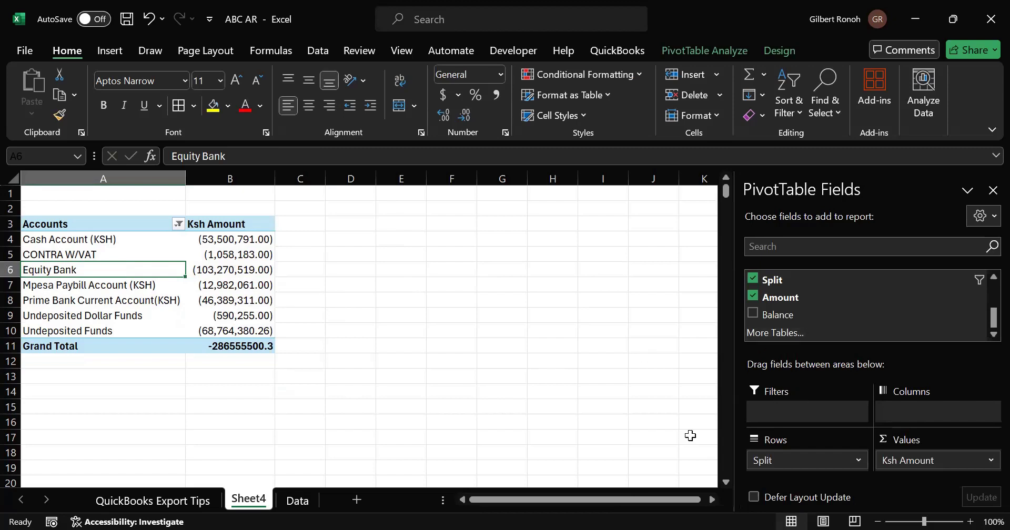
click(320, 311)
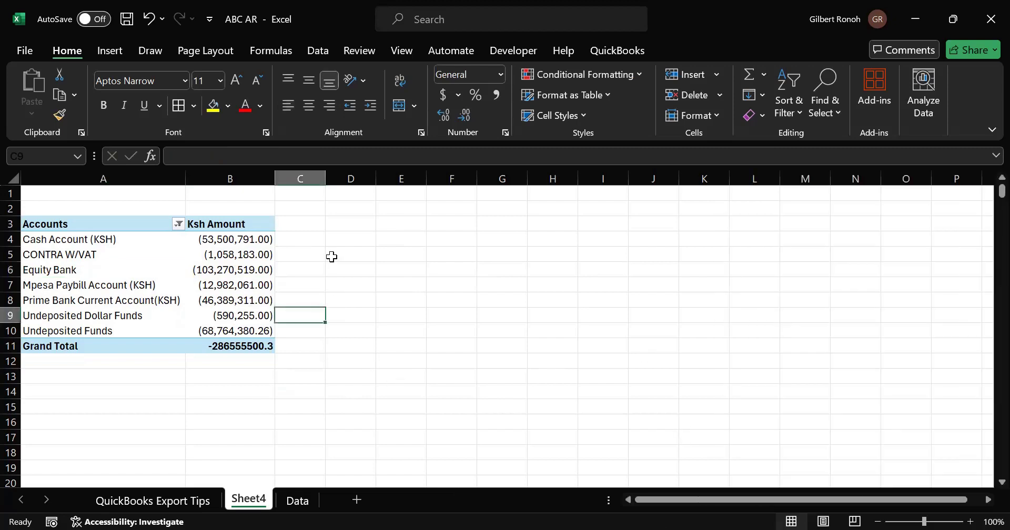
click(301, 235)
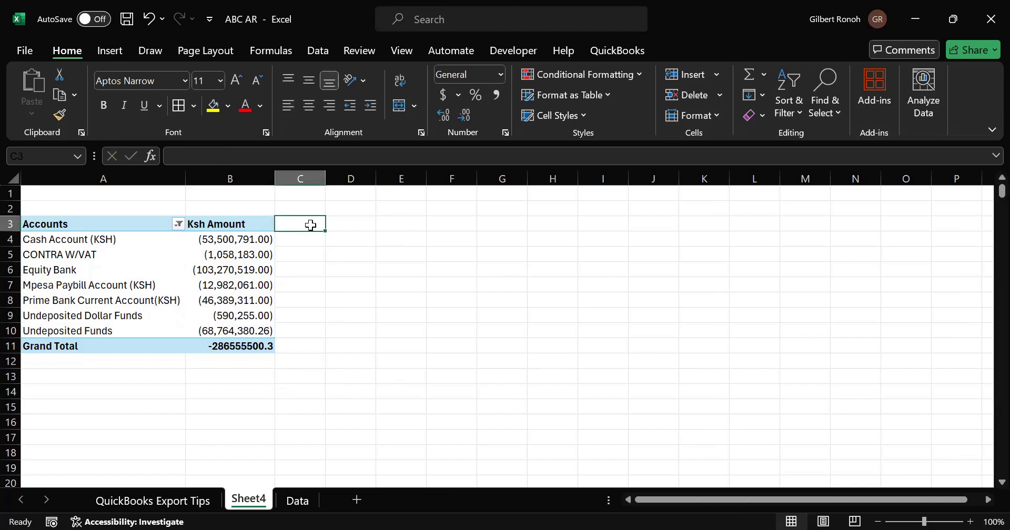
- Copy the Ksh Amount header cell into cell C3 beside the PivotTable
click(241, 224)
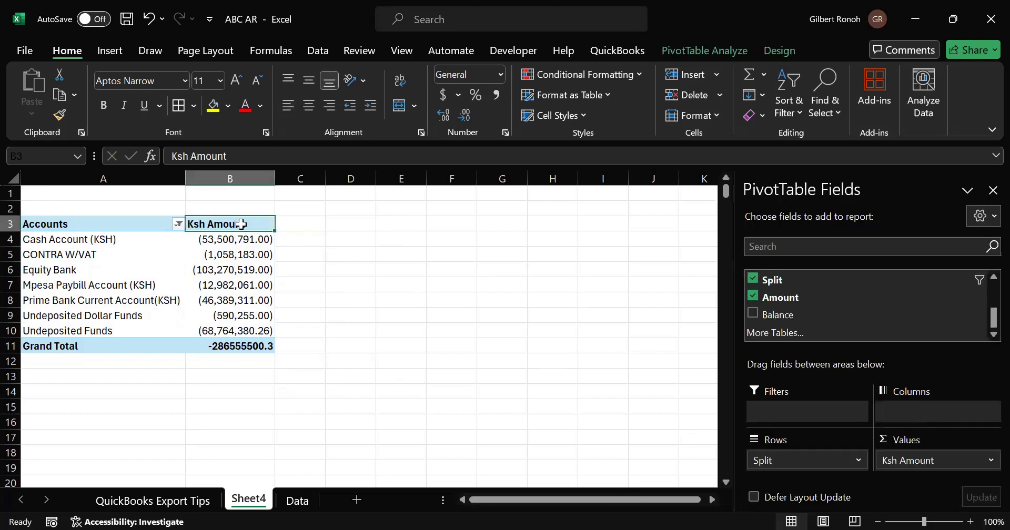
key(ctrl+c)
click(293, 223)
key(ctrl+v)
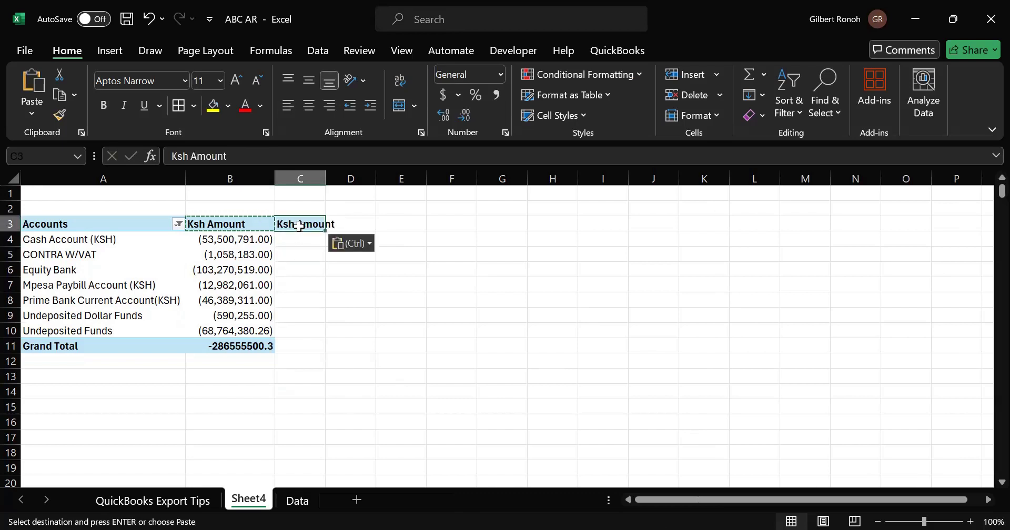
click(254, 298)
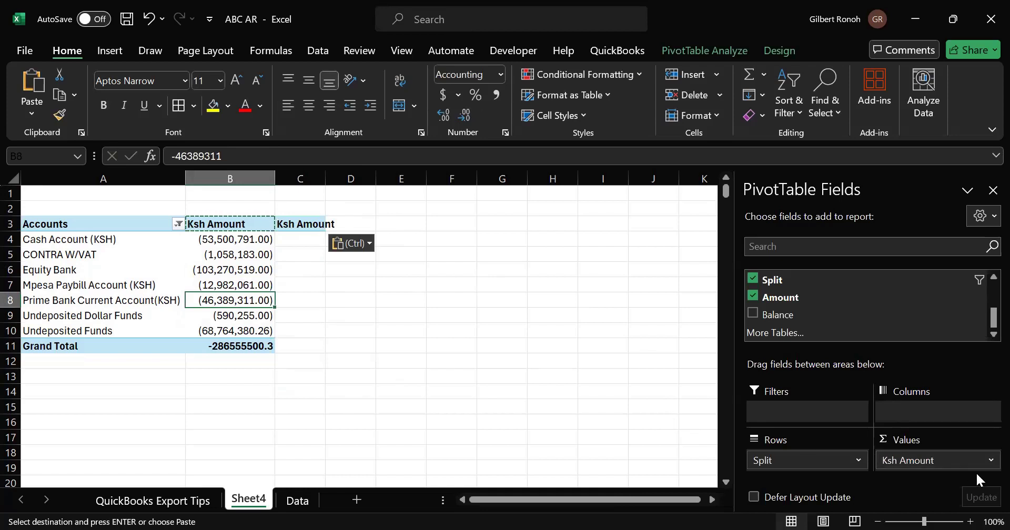
click(308, 227)
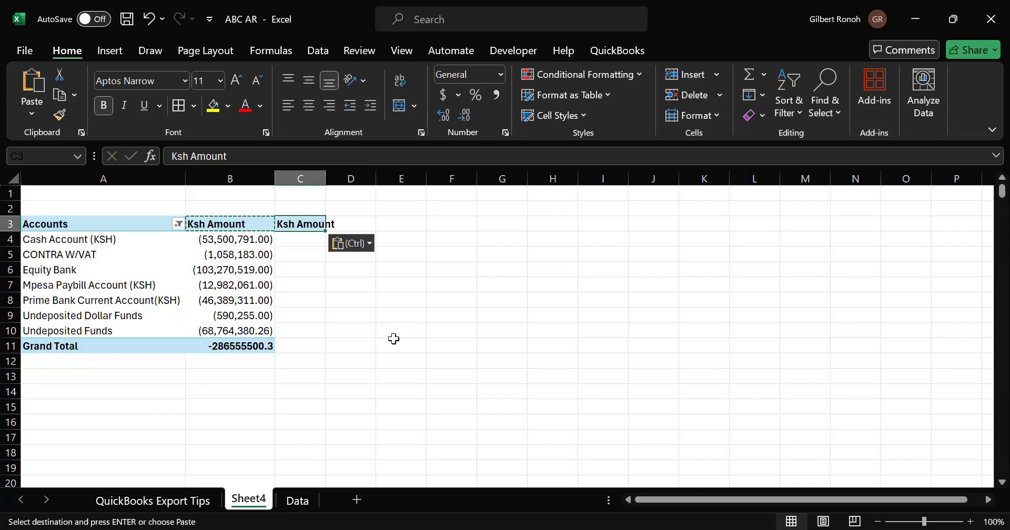
click(239, 284)
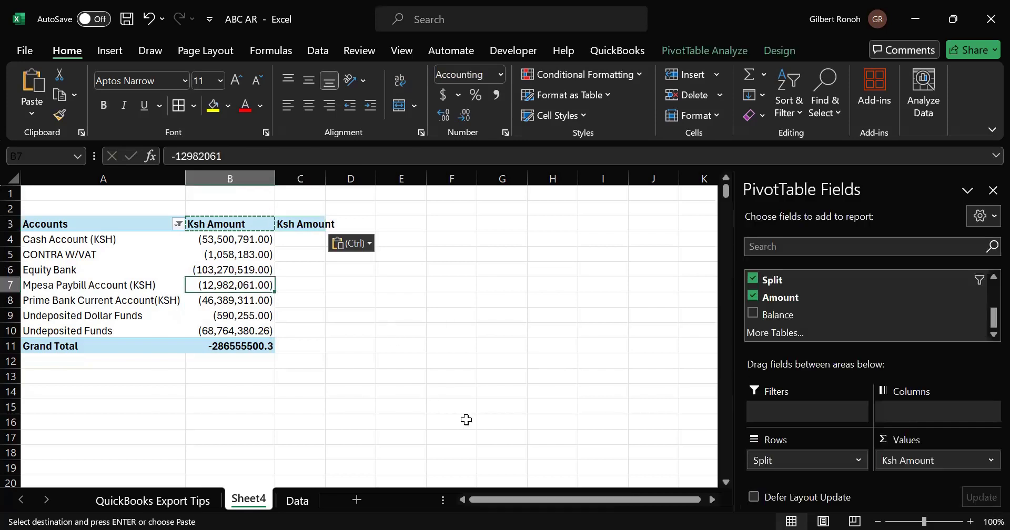
- Review the Show Values As calculation list and number format choices for the Ksh Amount field
click(987, 460)
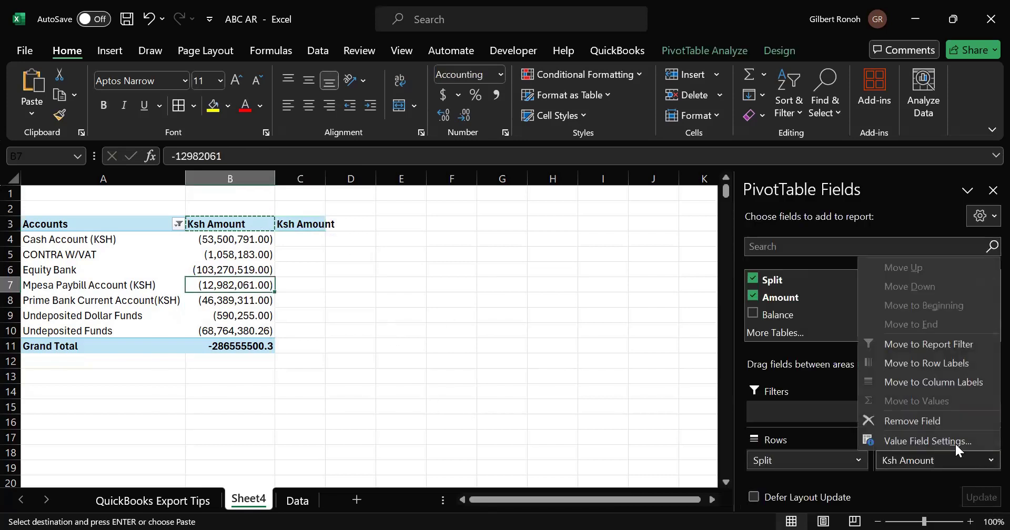
click(915, 436)
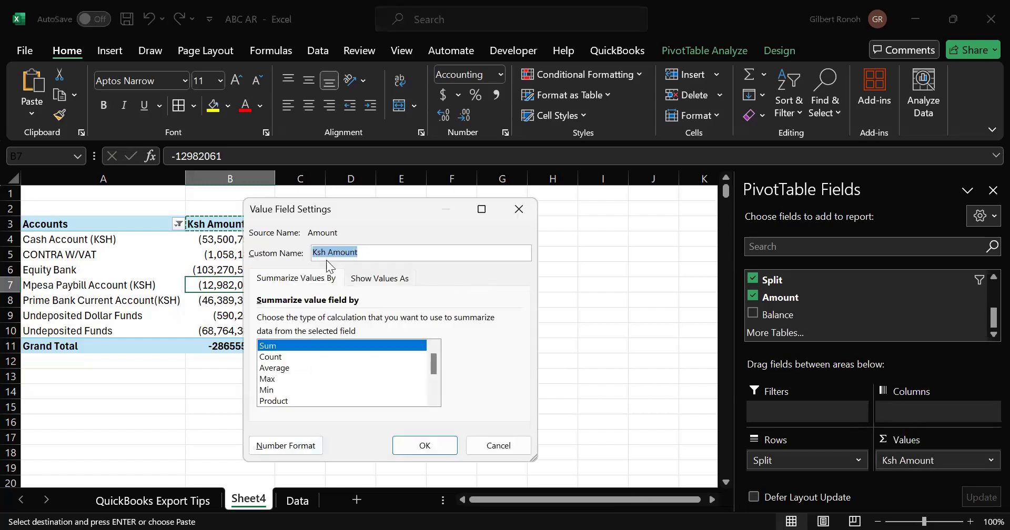
click(376, 279)
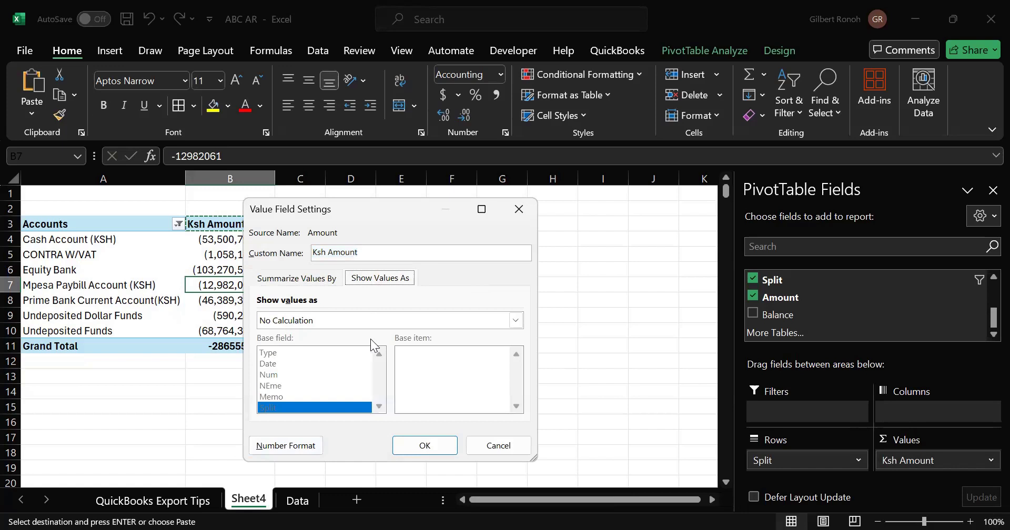
click(515, 322)
scroll(511, 368, down, 3)
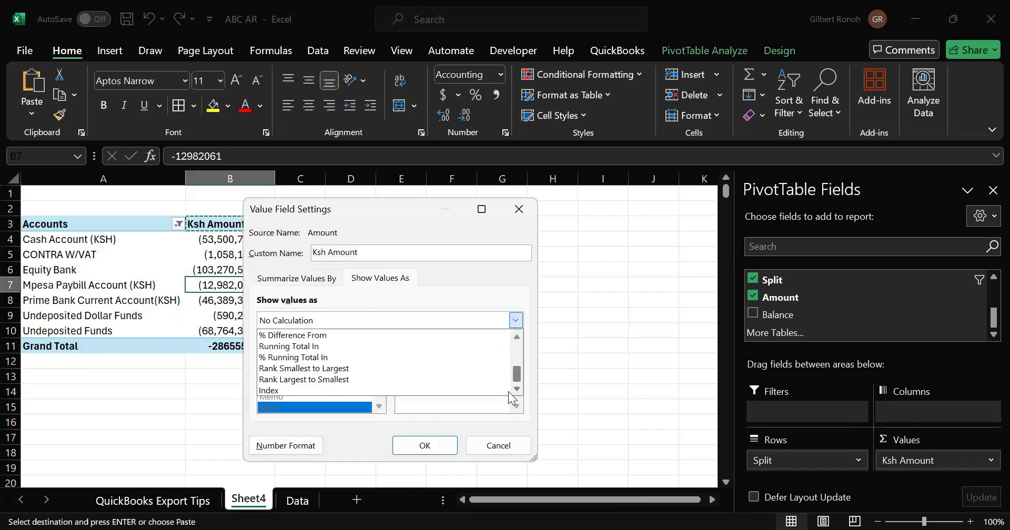
scroll(515, 357, up, 3)
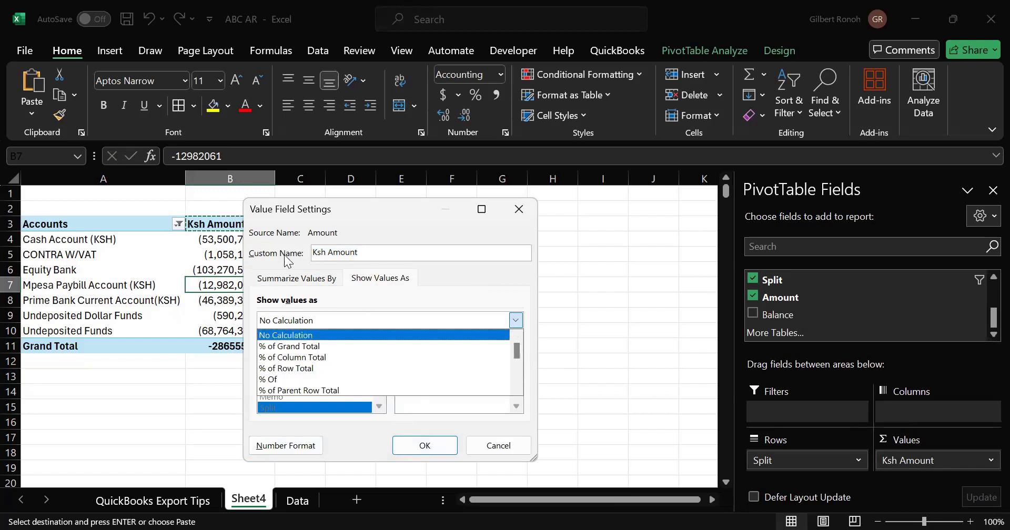
click(408, 264)
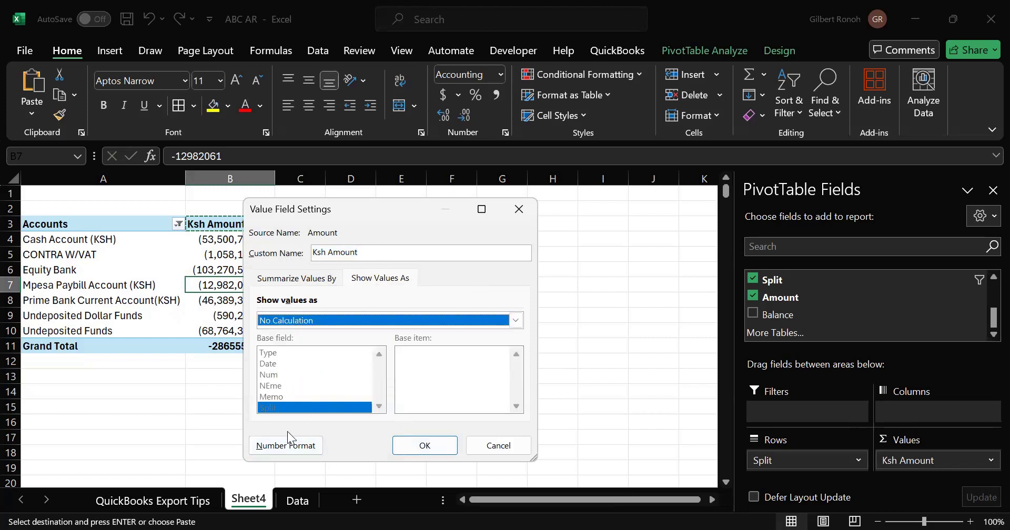
click(273, 448)
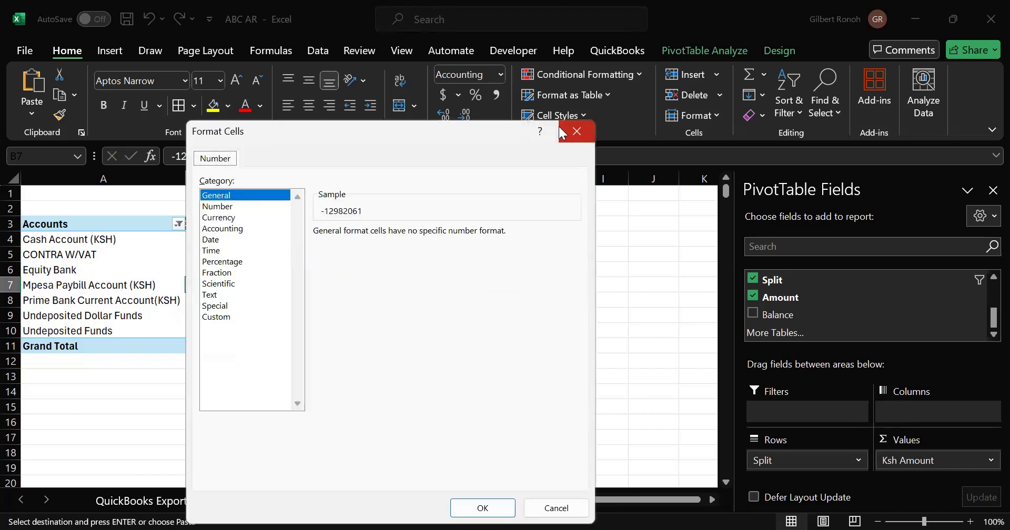
key(Escape)
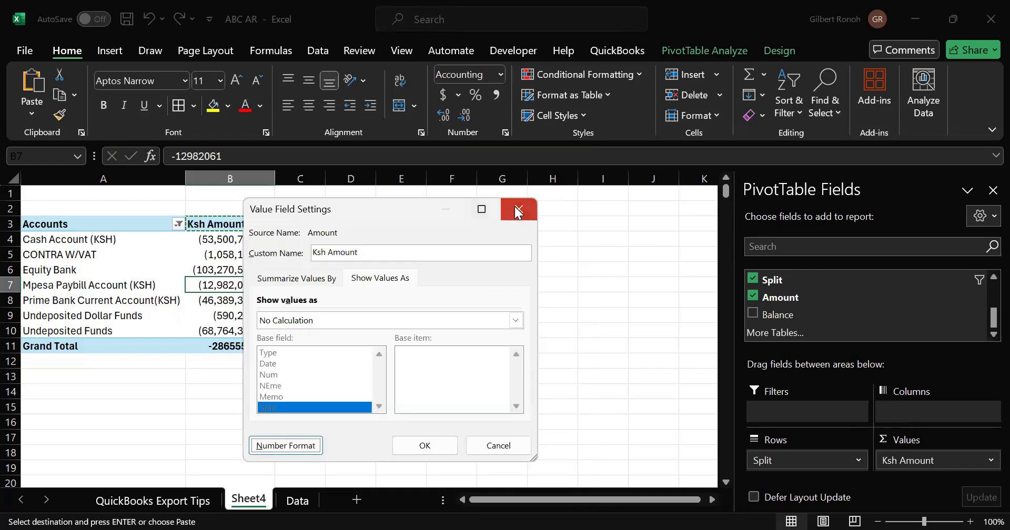
click(517, 210)
- Paste the copied Ksh Amount header into cell C3 again and leave copy mode
click(298, 222)
key(ctrl+v)
click(297, 222)
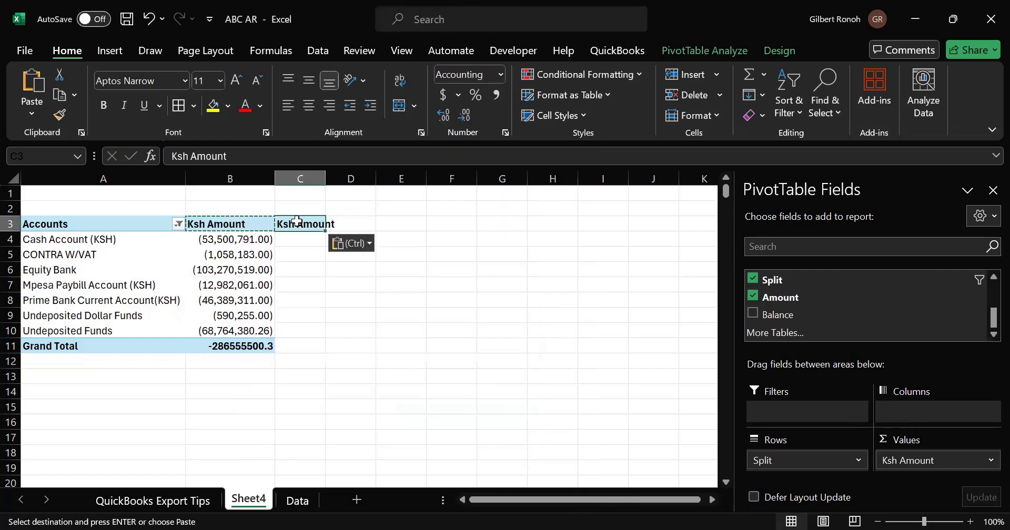
key(Escape)
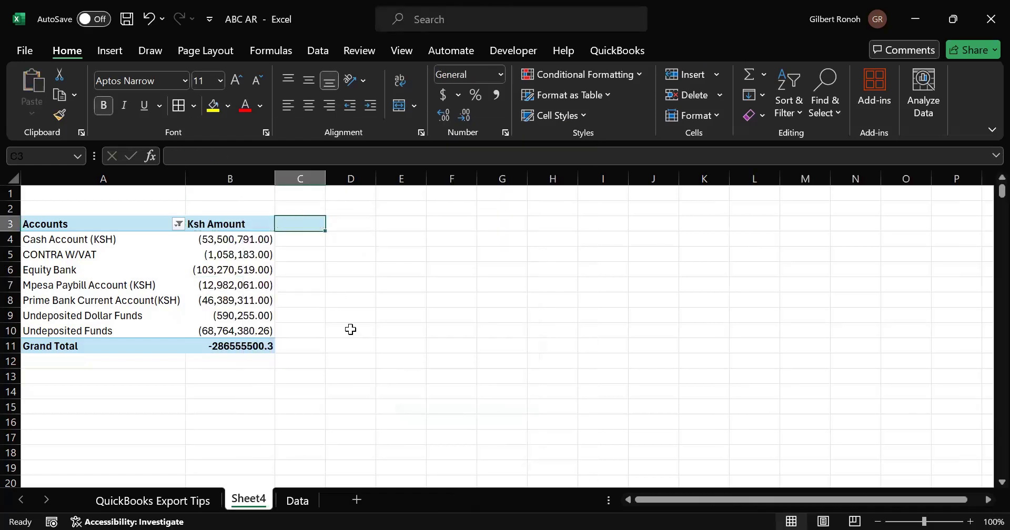
- Apply comma number formatting to the PivotTable's Grand Total amount
click(350, 330)
click(154, 265)
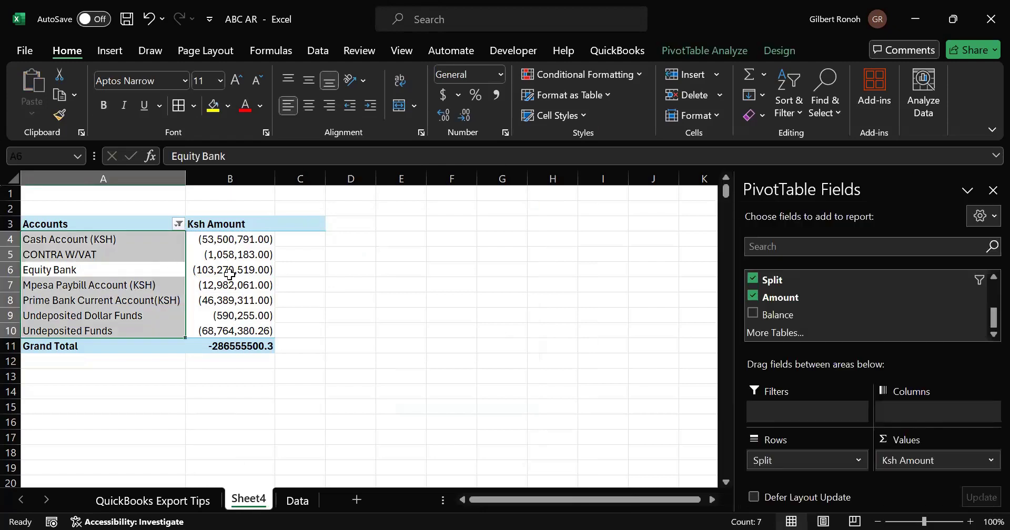
click(342, 299)
click(245, 346)
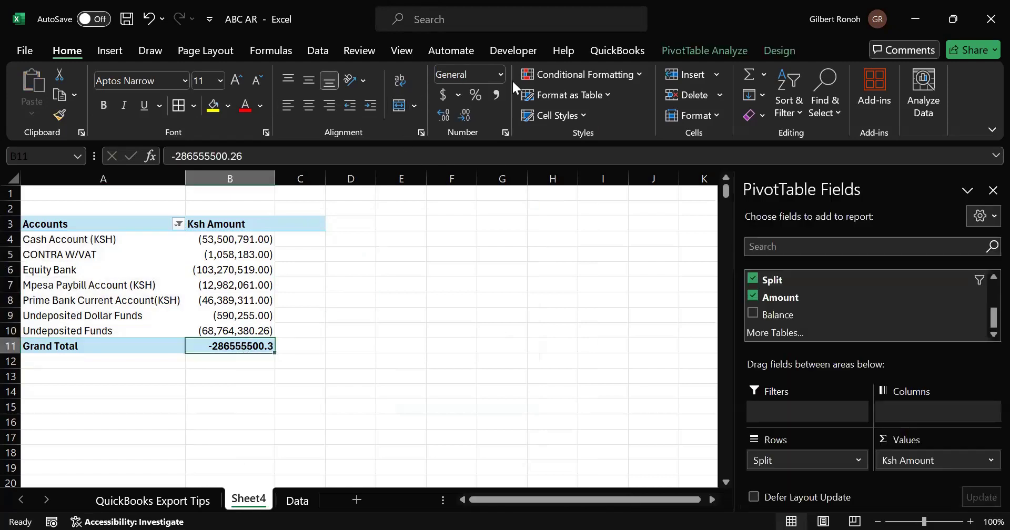
click(492, 96)
click(368, 365)
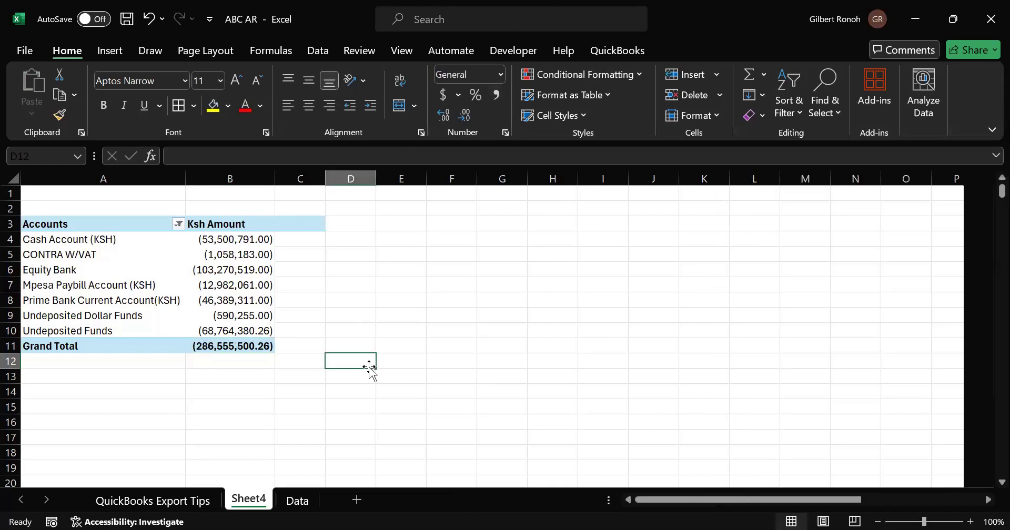
- Insert a pie PivotChart from the PivotTable
click(150, 292)
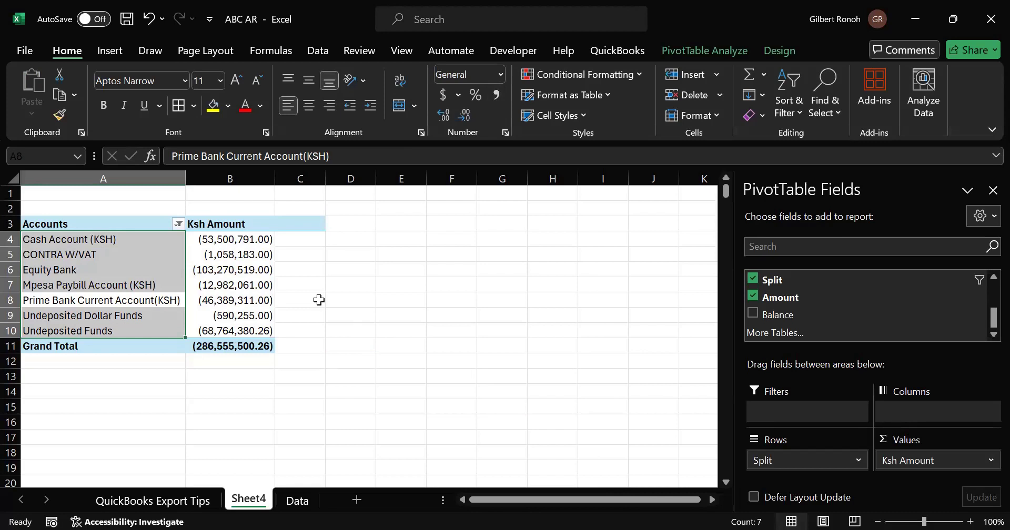
click(330, 310)
click(140, 285)
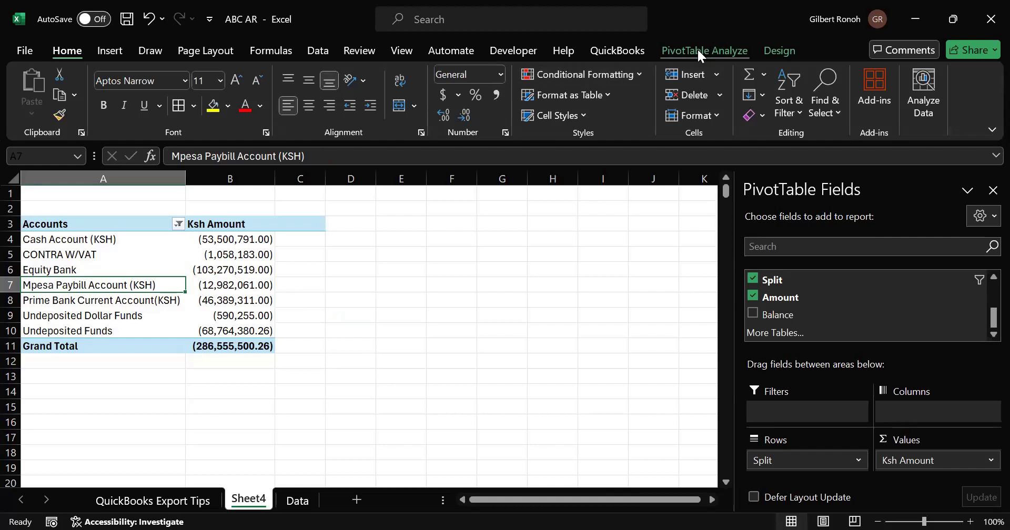
click(700, 55)
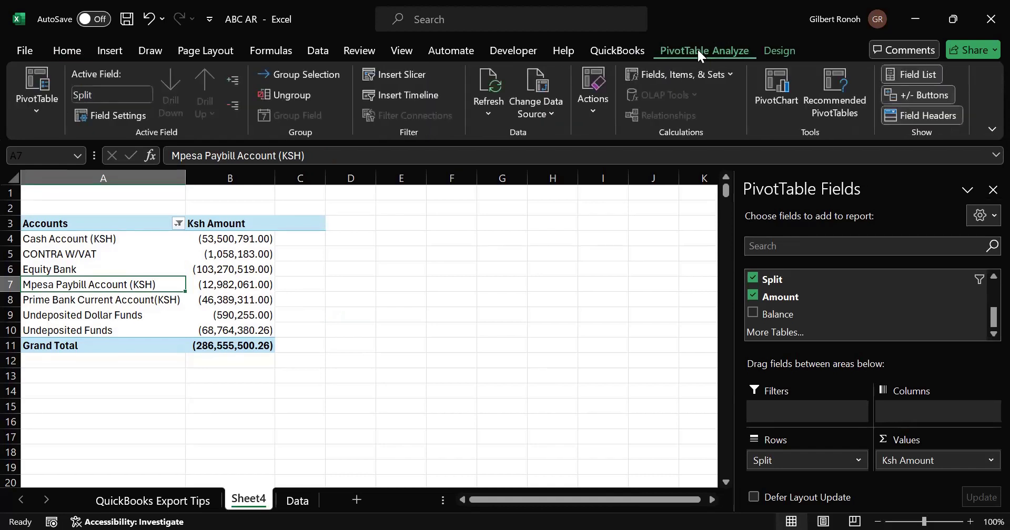
click(766, 106)
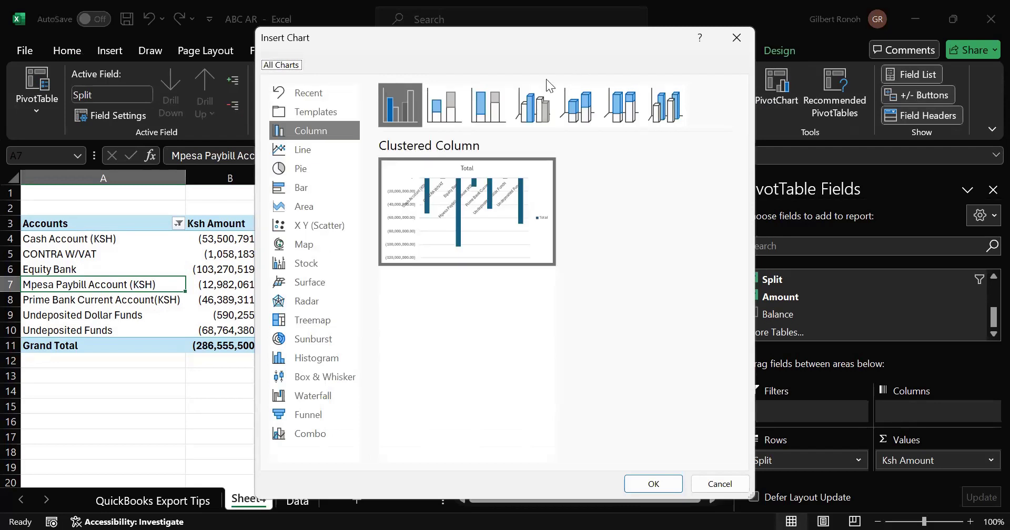
click(289, 168)
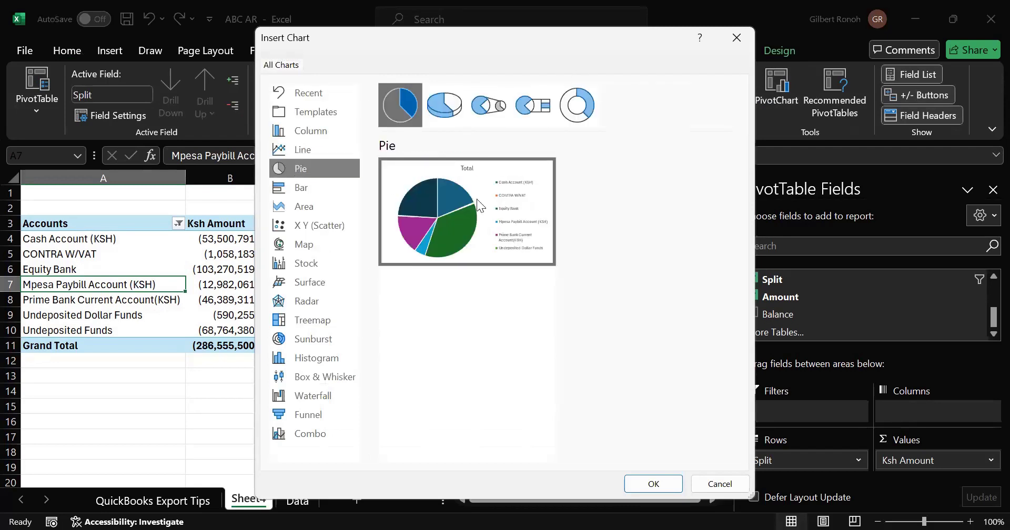
mouse_move(433, 205)
key(Return)
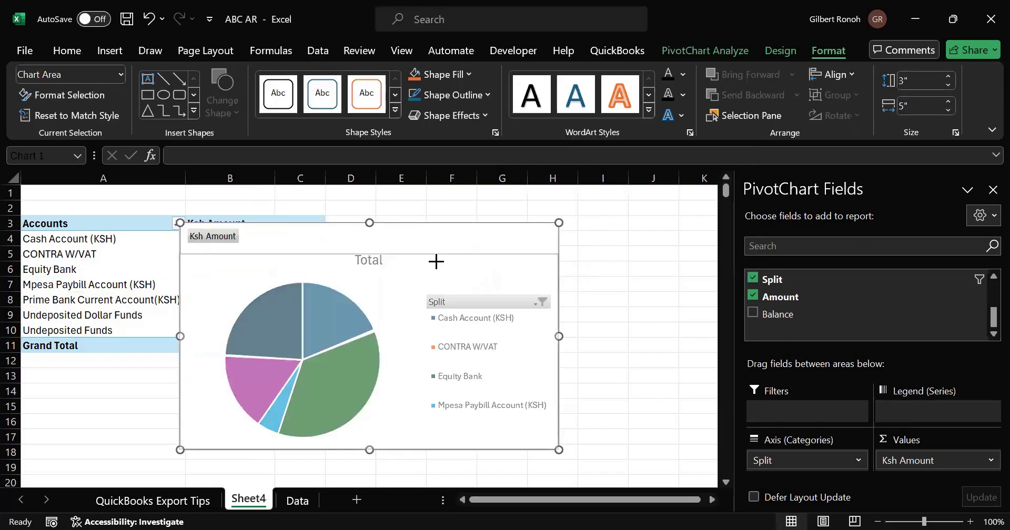
- Move the pie chart beside the PivotTable and retitle it PAYMENTS
drag(287, 332, 294, 332)
drag(481, 293, 478, 230)
click(431, 241)
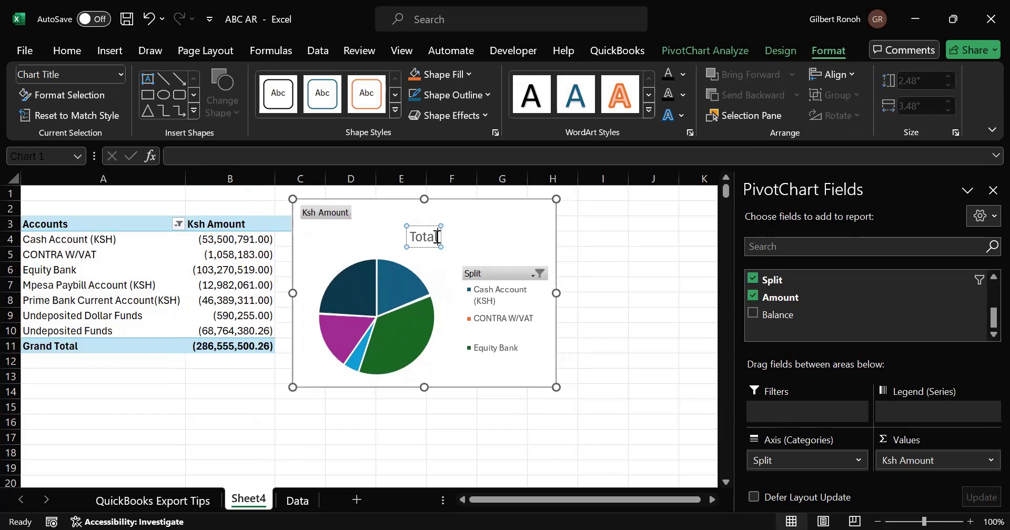
double_click(437, 237)
key(BackSpace)
text(PAYMENTS)
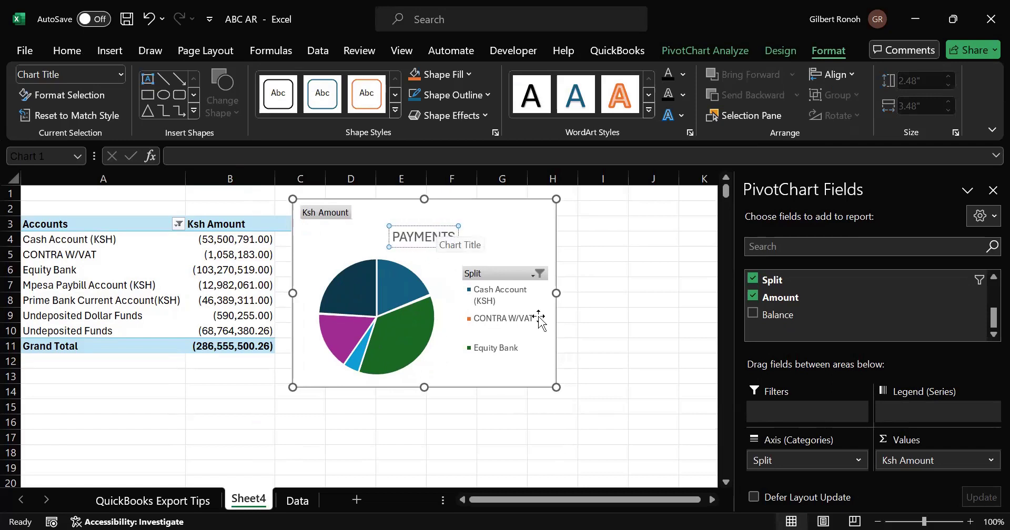
click(648, 375)
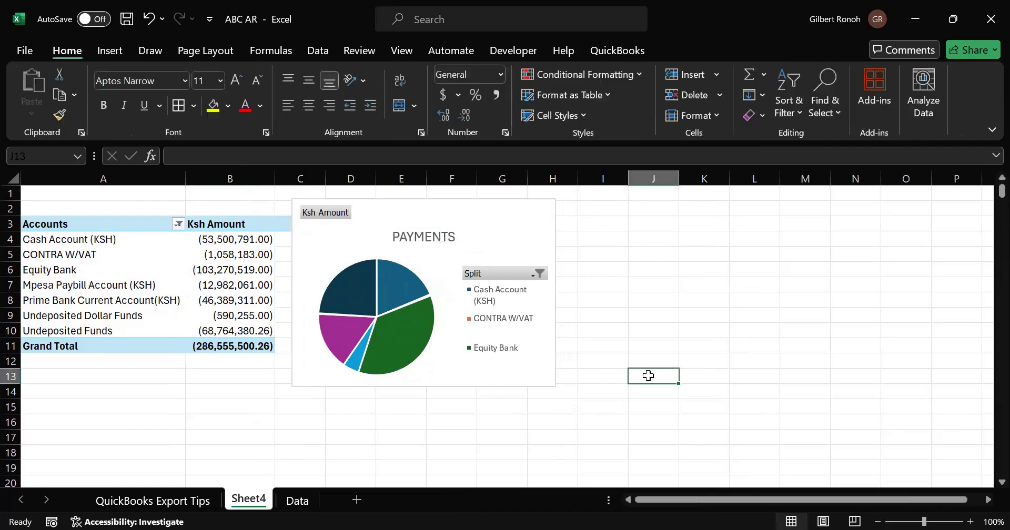
- Enlarge the chart to about 4.11 by 4.42 inches and shift it up slightly
click(430, 338)
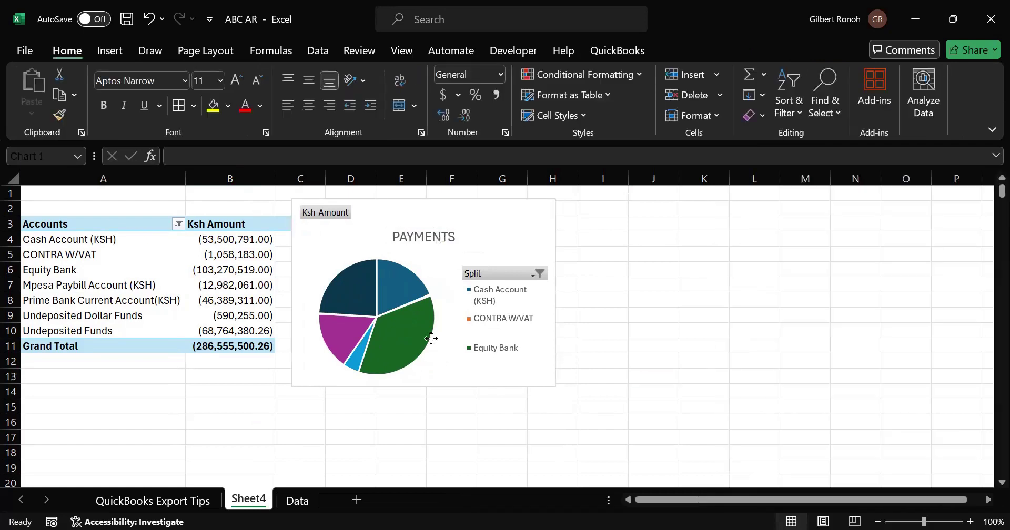
drag(423, 387, 416, 423)
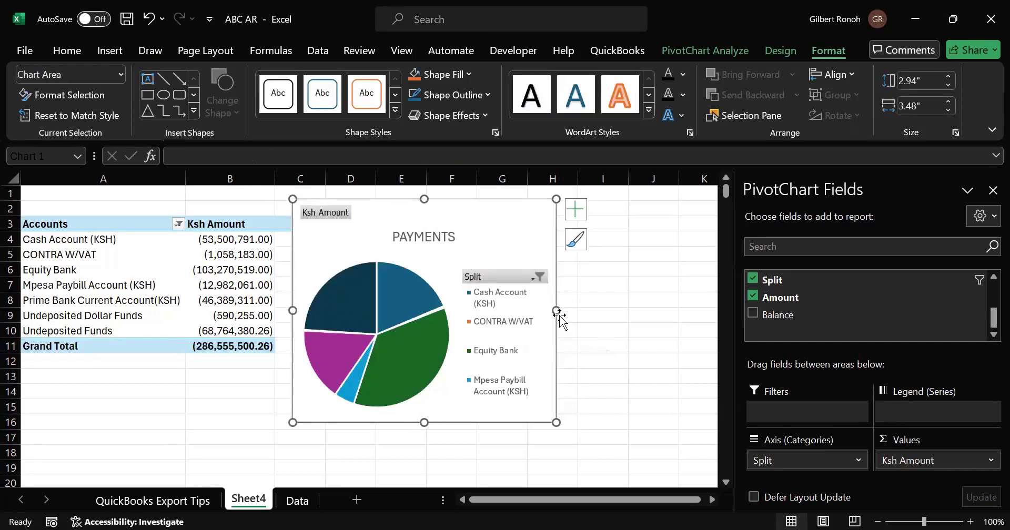
drag(558, 310, 627, 311)
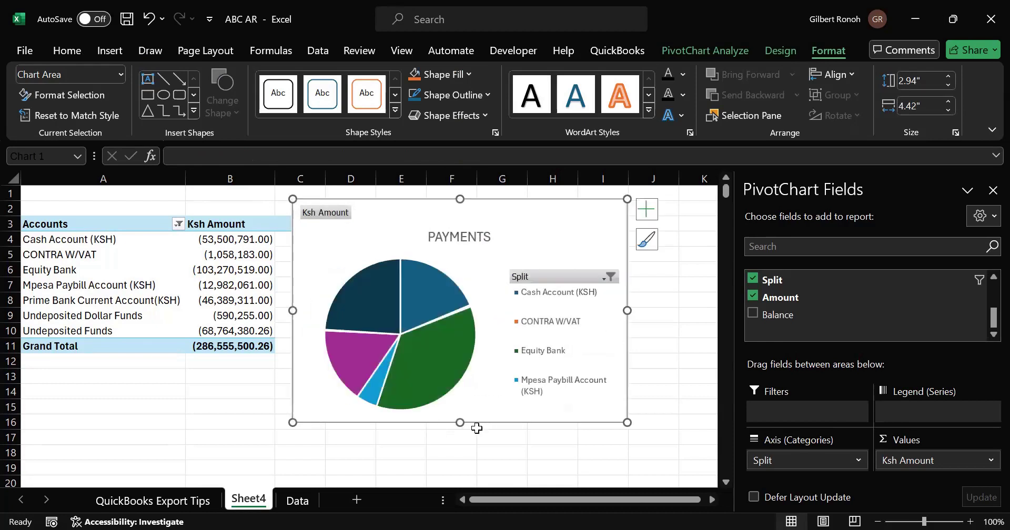
drag(460, 422, 458, 465)
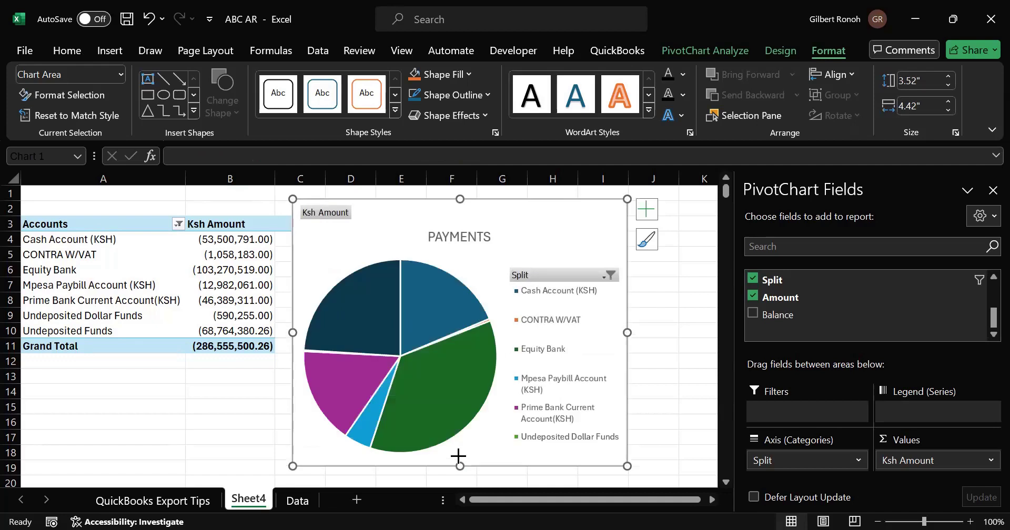
drag(559, 244, 528, 196)
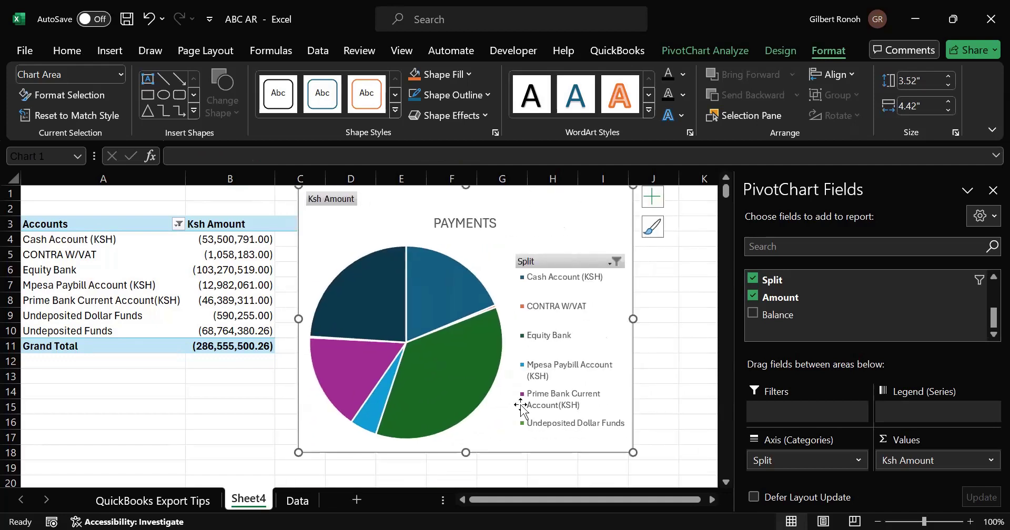
drag(466, 453, 467, 482)
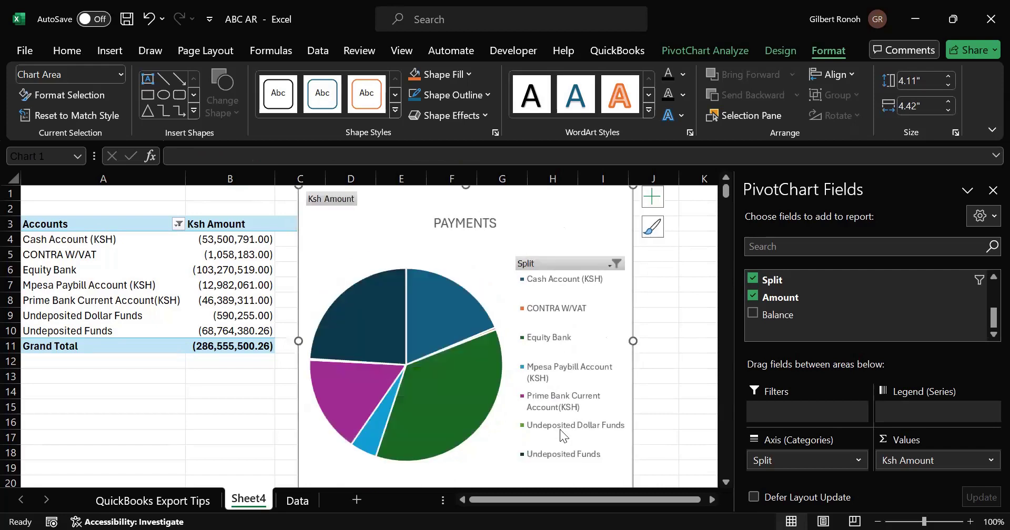
click(652, 396)
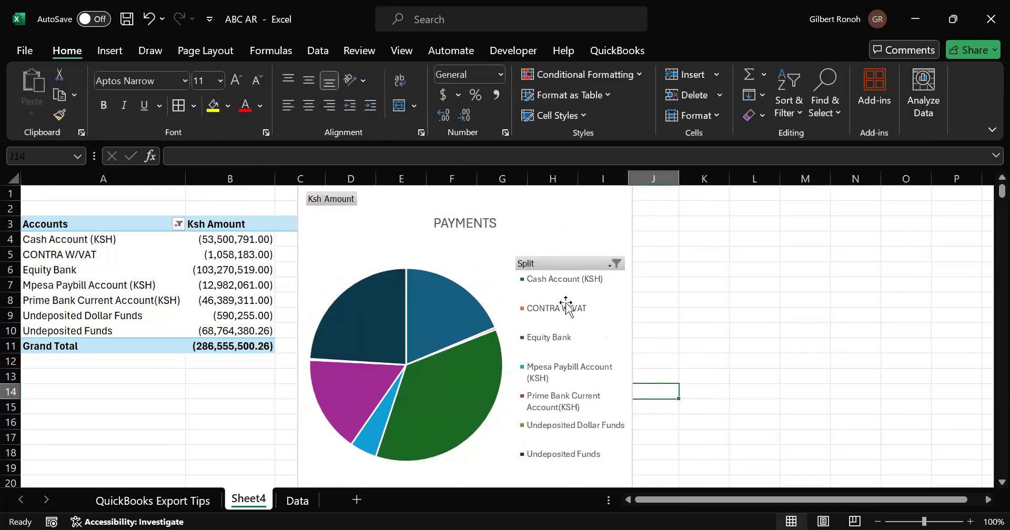
click(609, 268)
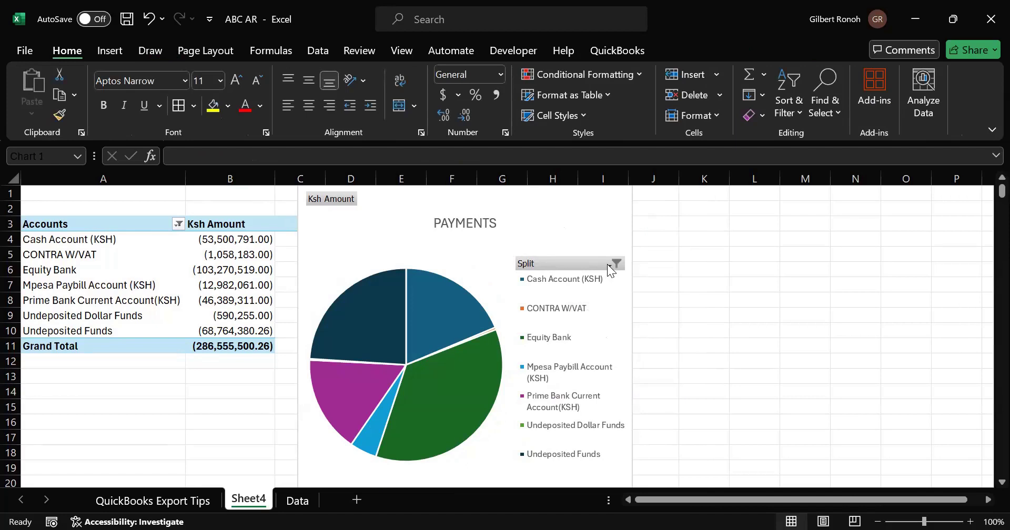
click(607, 264)
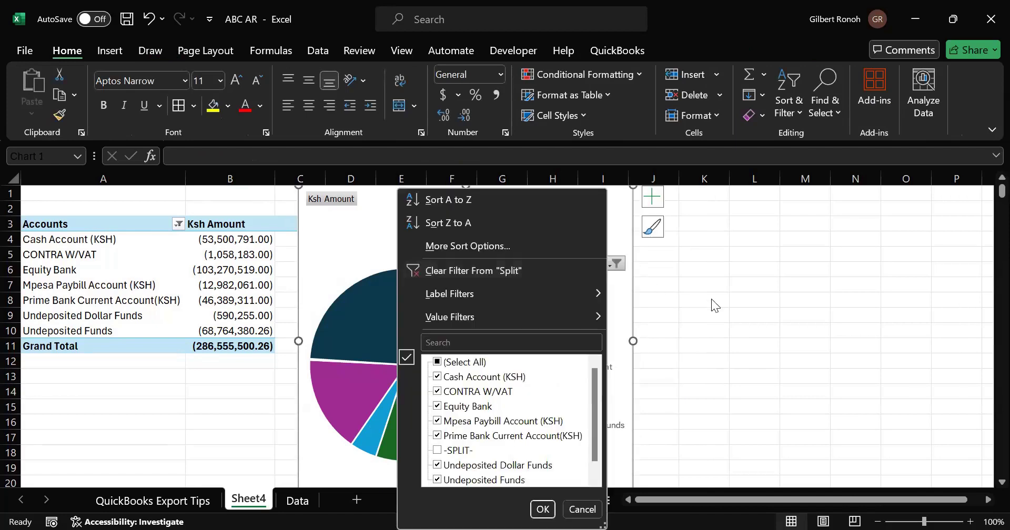
click(425, 326)
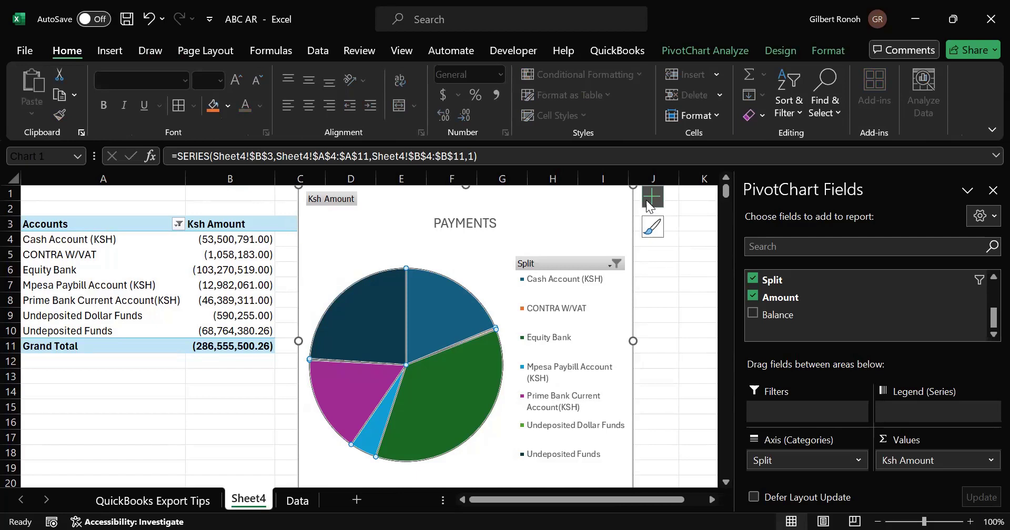
- Close the PivotChart Fields pane and turn on data labels for the pie chart
click(989, 190)
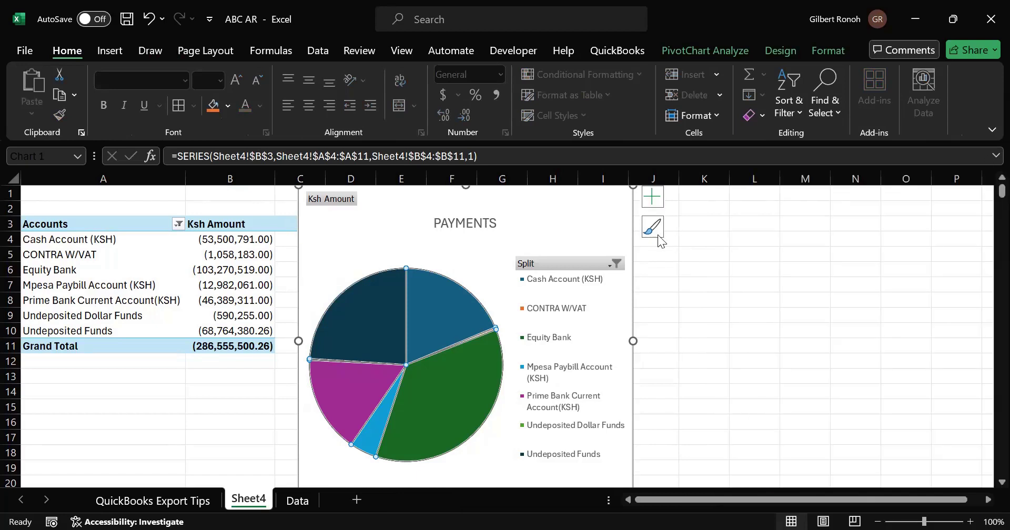
click(651, 199)
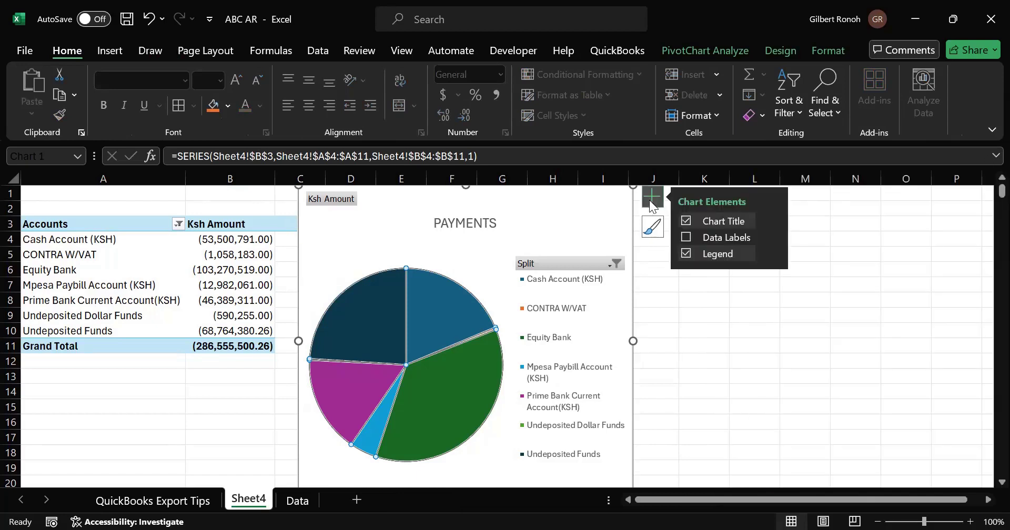
click(686, 238)
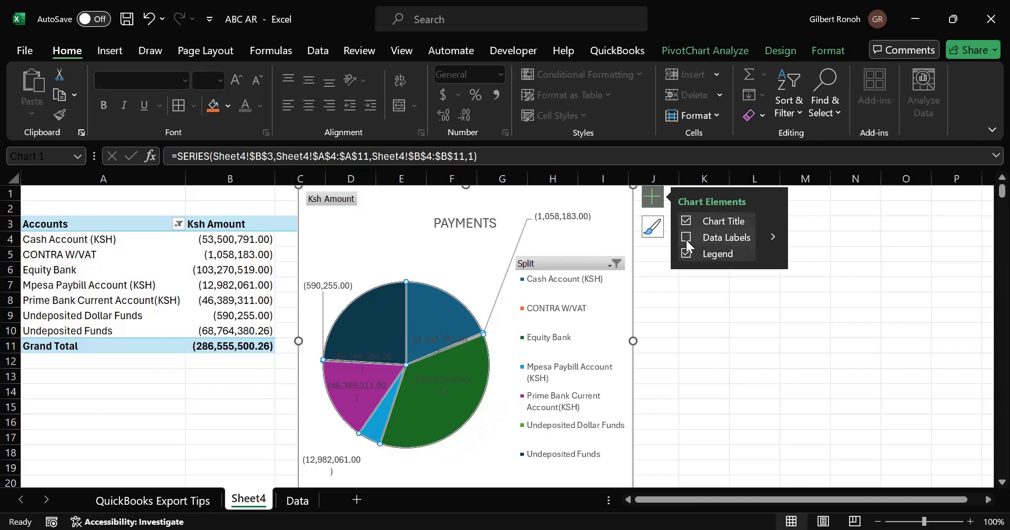
click(686, 238)
click(685, 238)
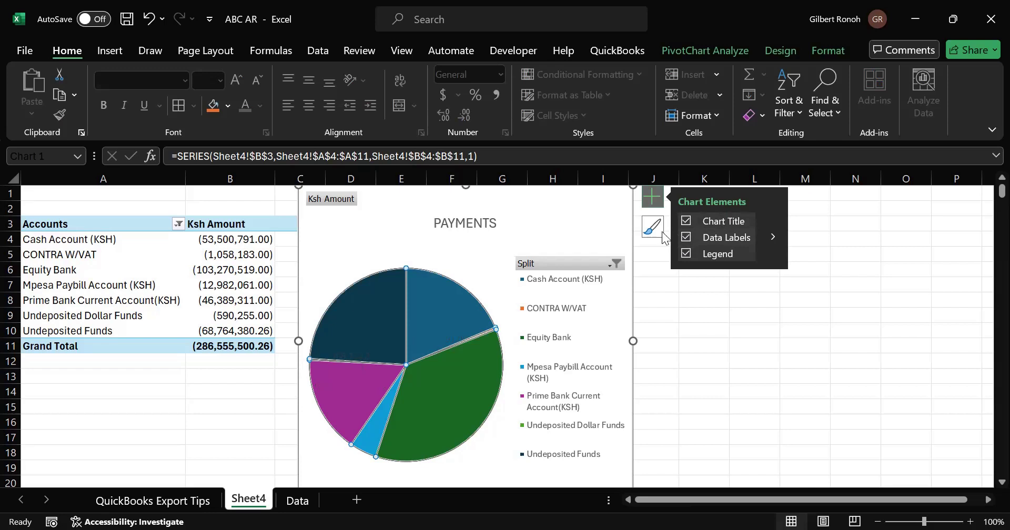
- Browse the chart styles and apply the light patterned style to the pie chart
click(655, 227)
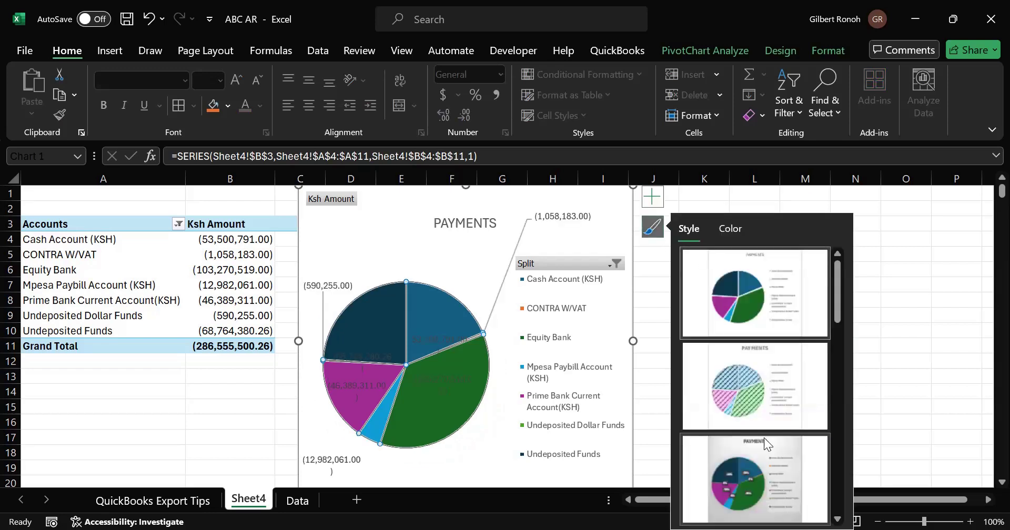
scroll(764, 444, down, 2)
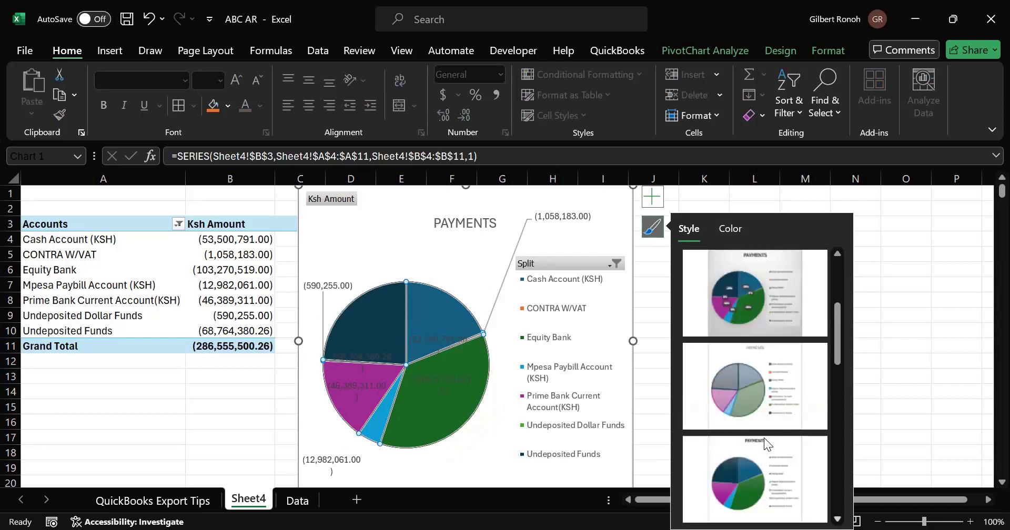
scroll(764, 439, down, 3)
scroll(764, 439, down, 2)
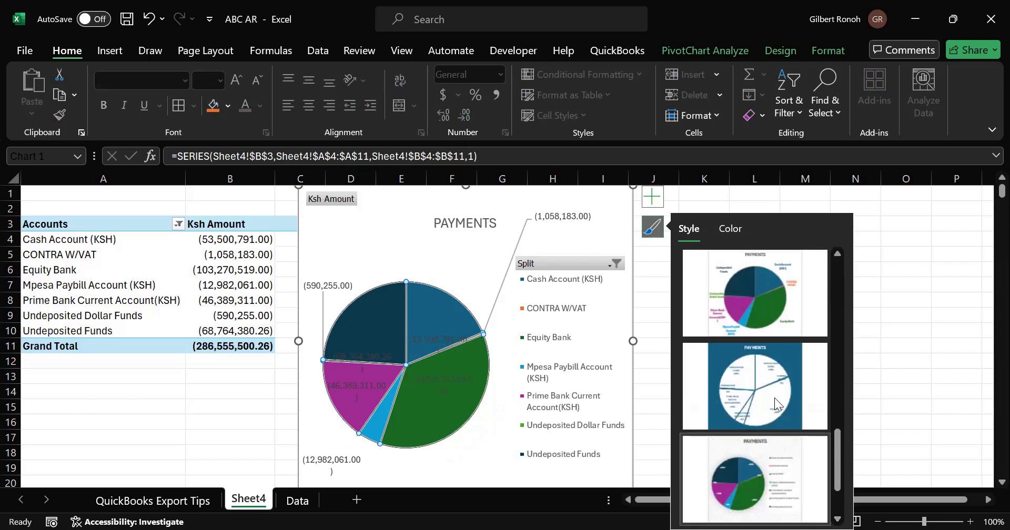
click(771, 393)
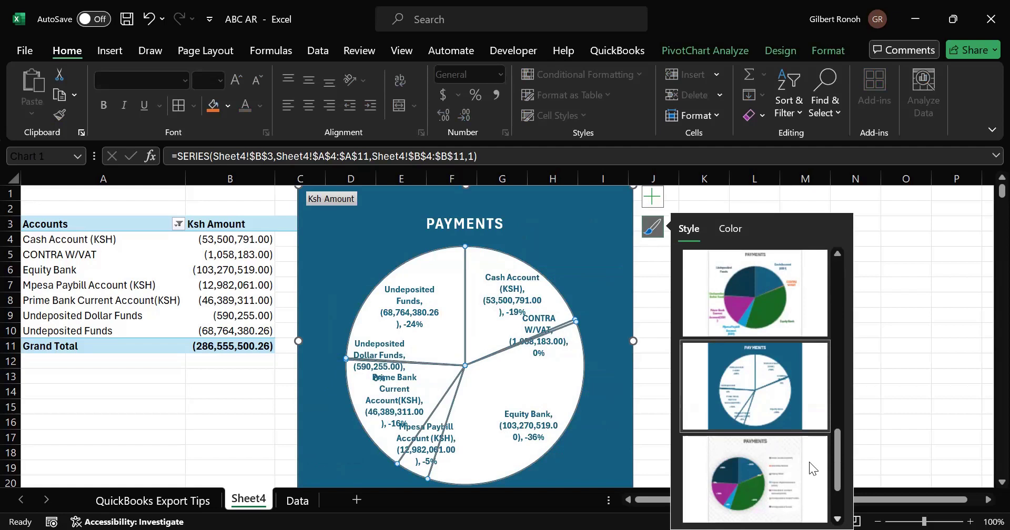
scroll(809, 462, down, 1)
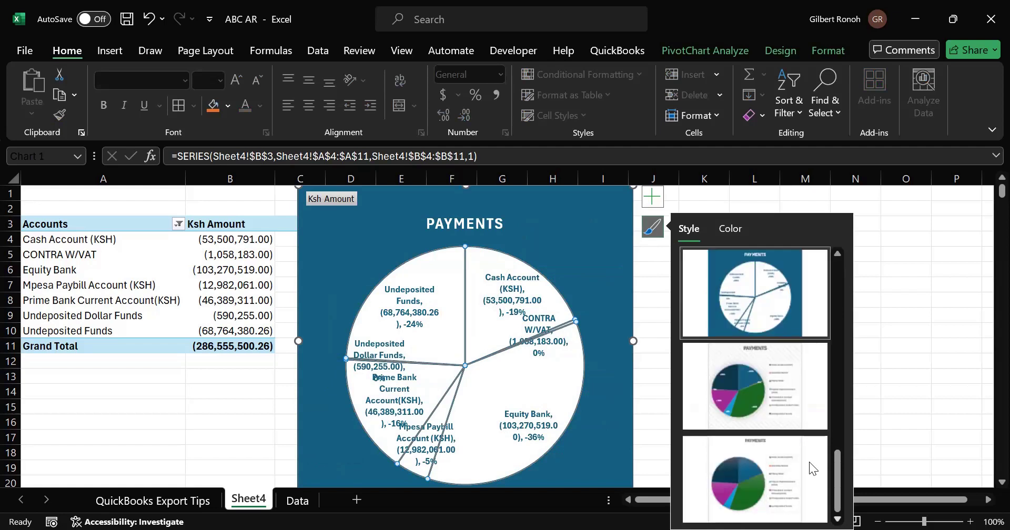
scroll(809, 462, up, 3)
scroll(828, 437, up, 1)
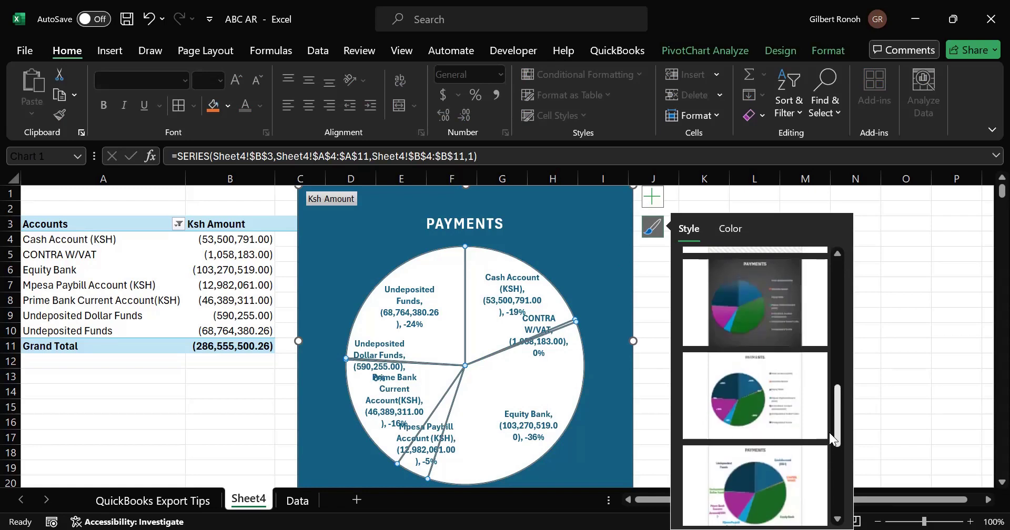
click(743, 323)
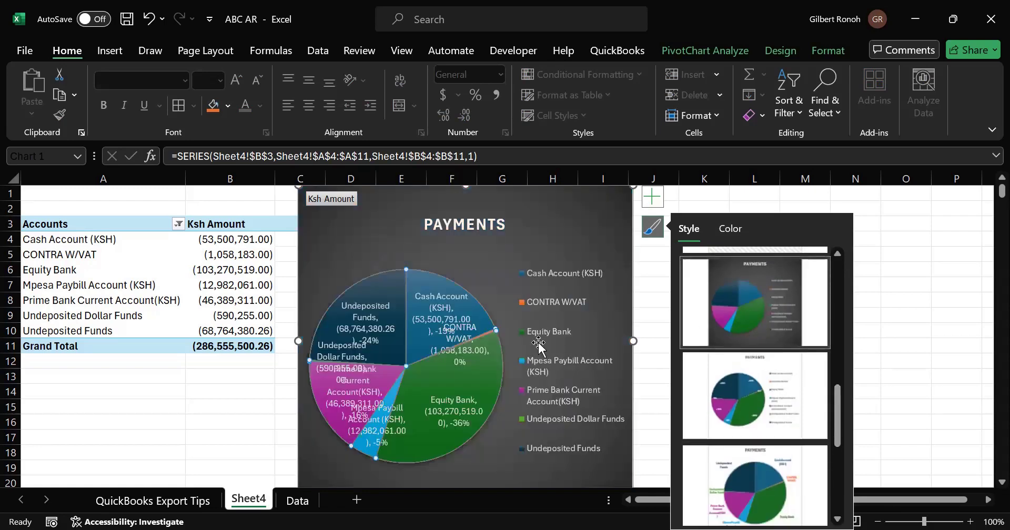
click(838, 252)
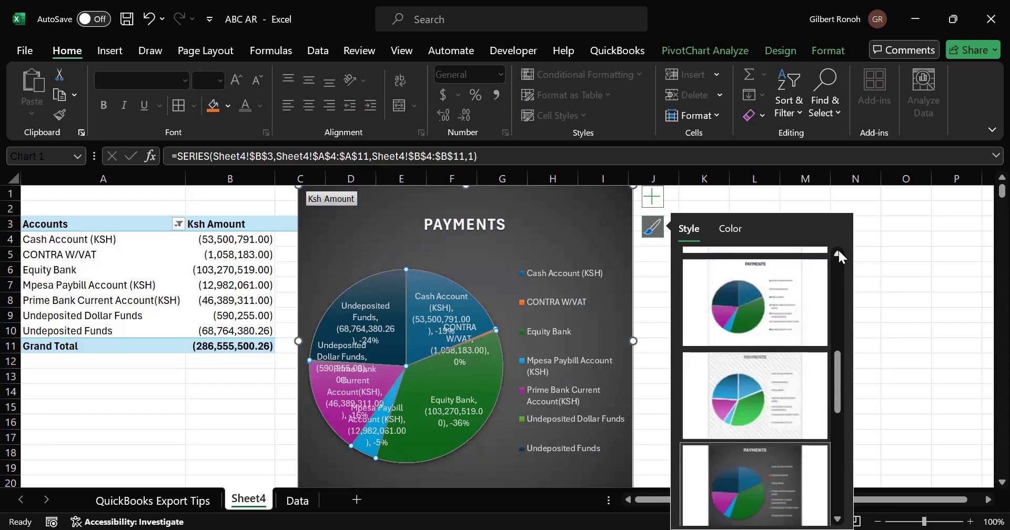
click(748, 381)
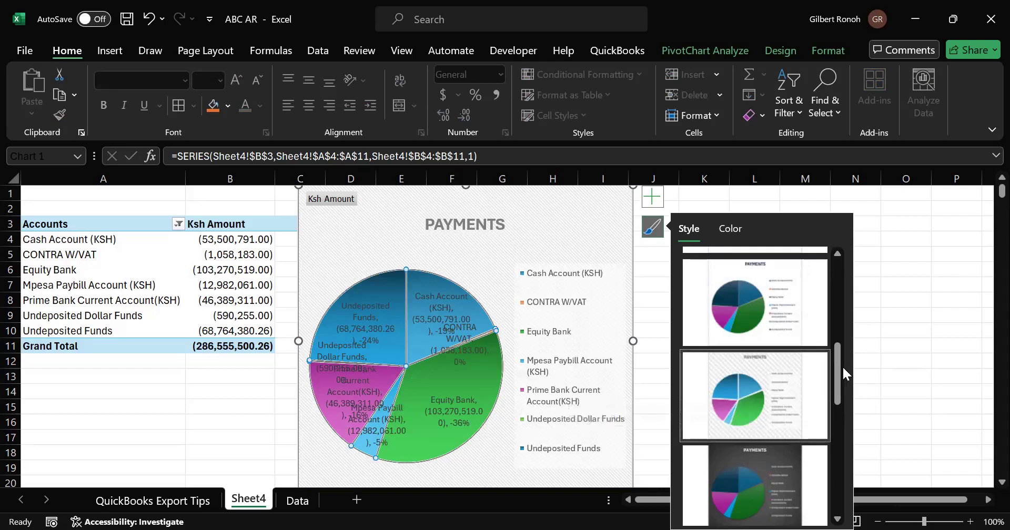
- Try out several other chart styles on the pie chart, including a gray one and one with dark callout labels
drag(838, 363, 837, 330)
click(735, 393)
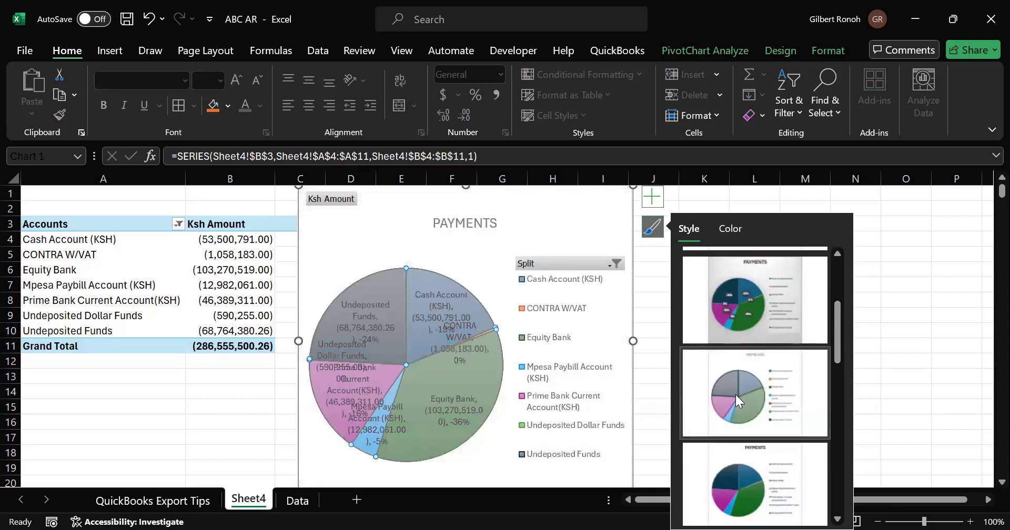
click(760, 315)
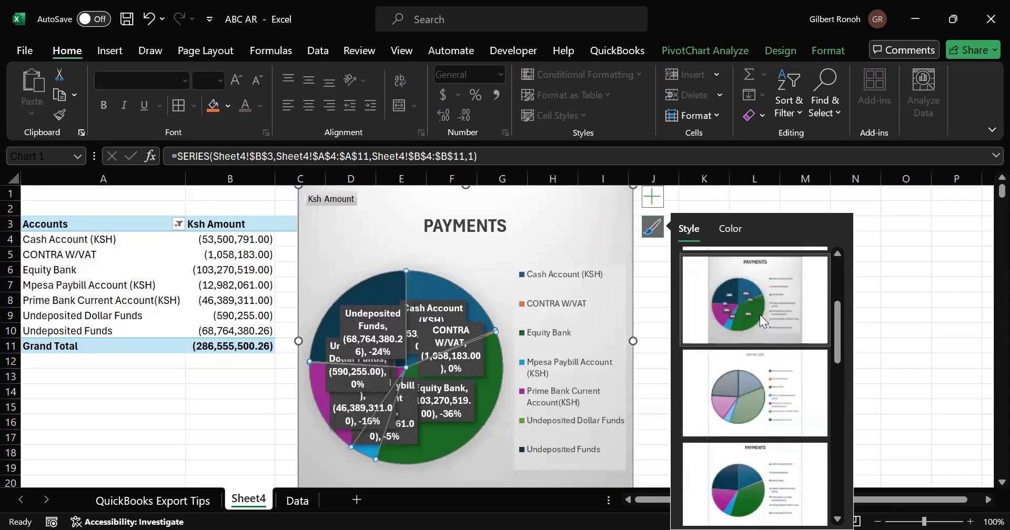
click(465, 377)
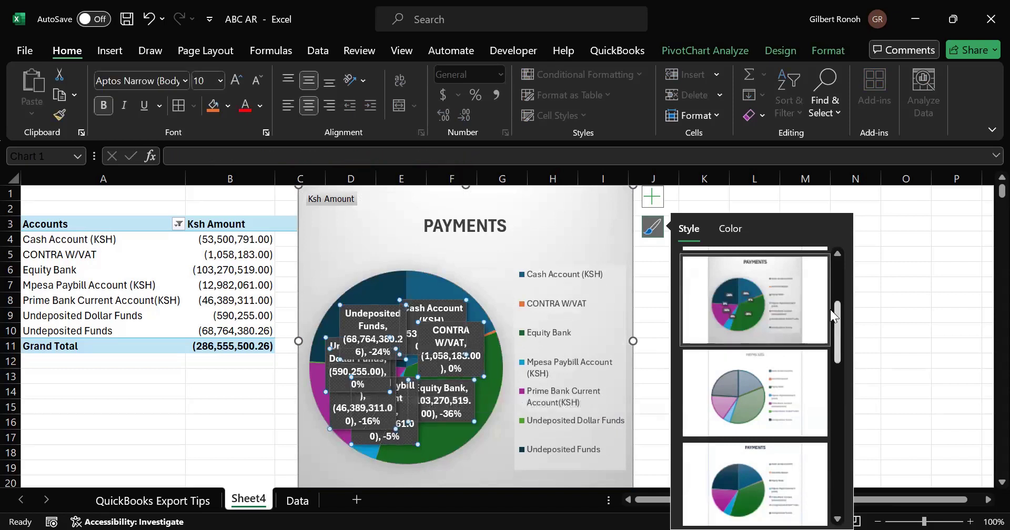
scroll(830, 309, up, 1)
scroll(826, 290, up, 1)
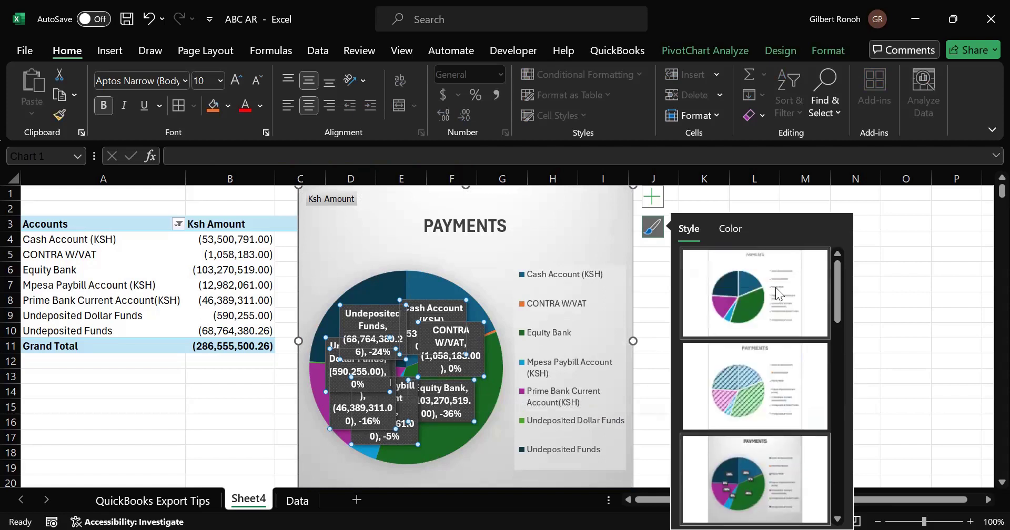
click(748, 287)
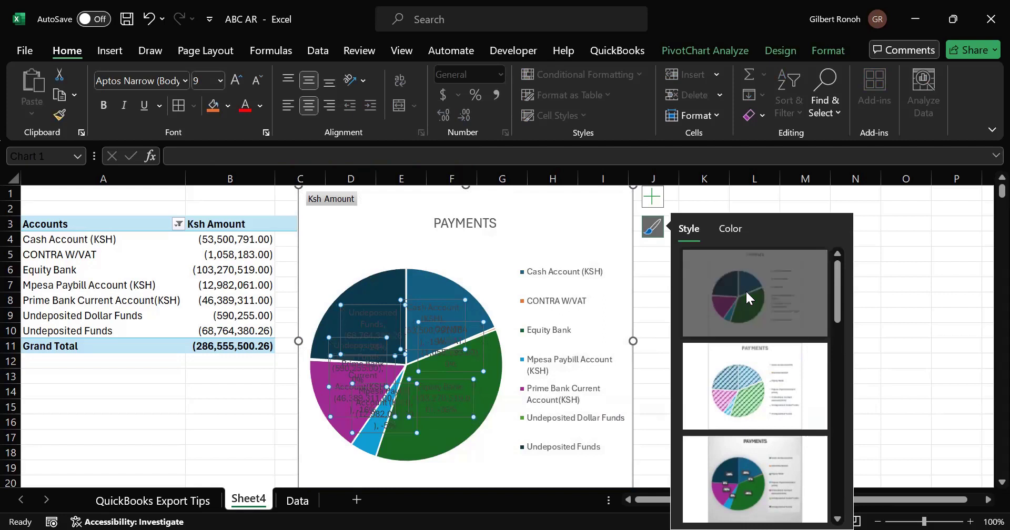
click(489, 443)
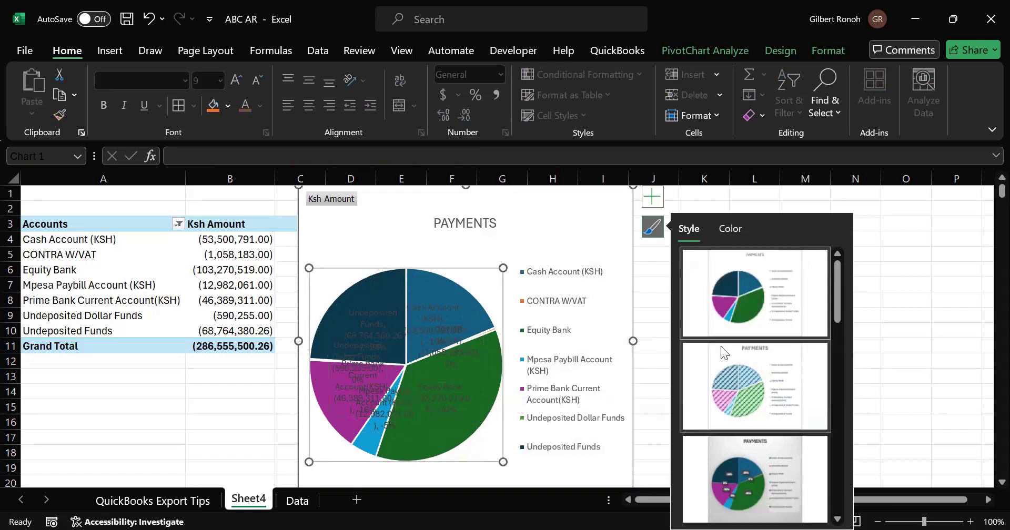
click(722, 292)
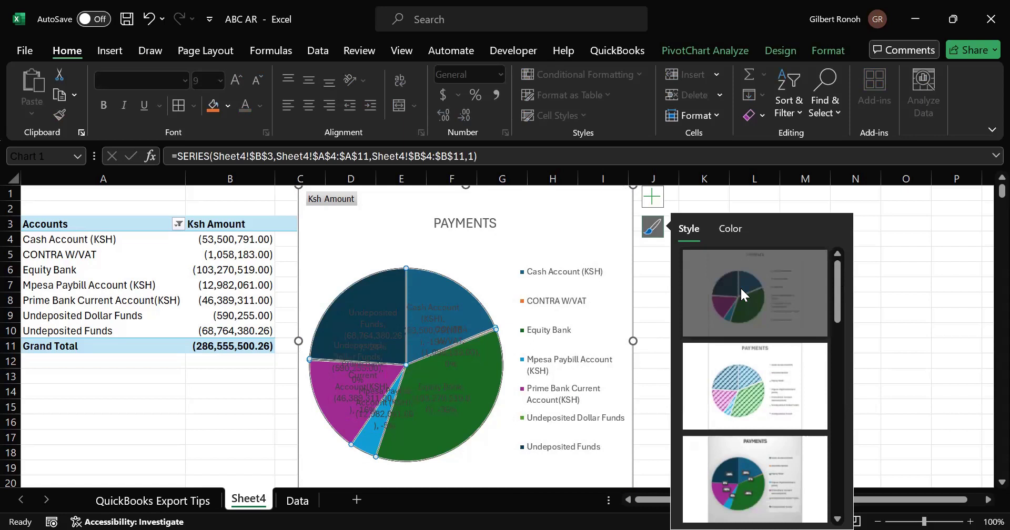
click(448, 389)
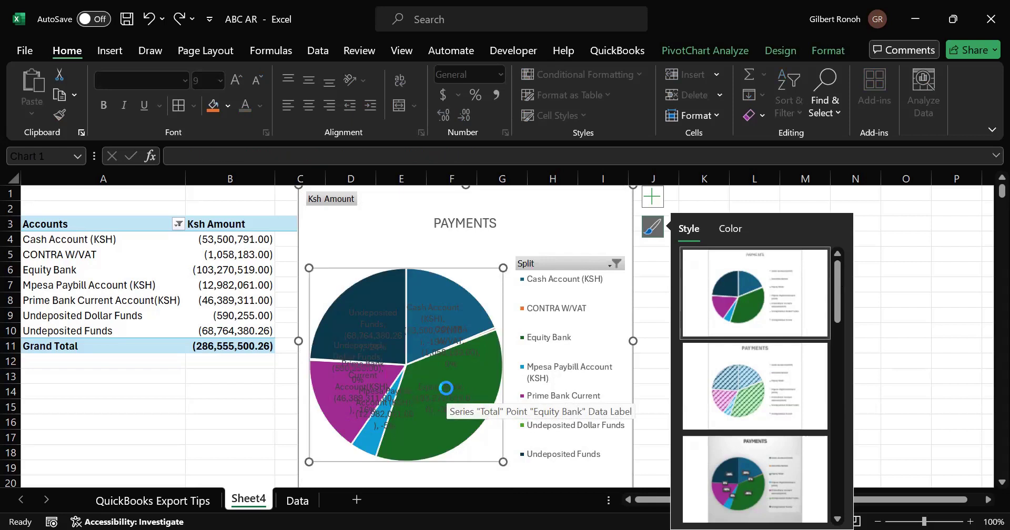
click(447, 389)
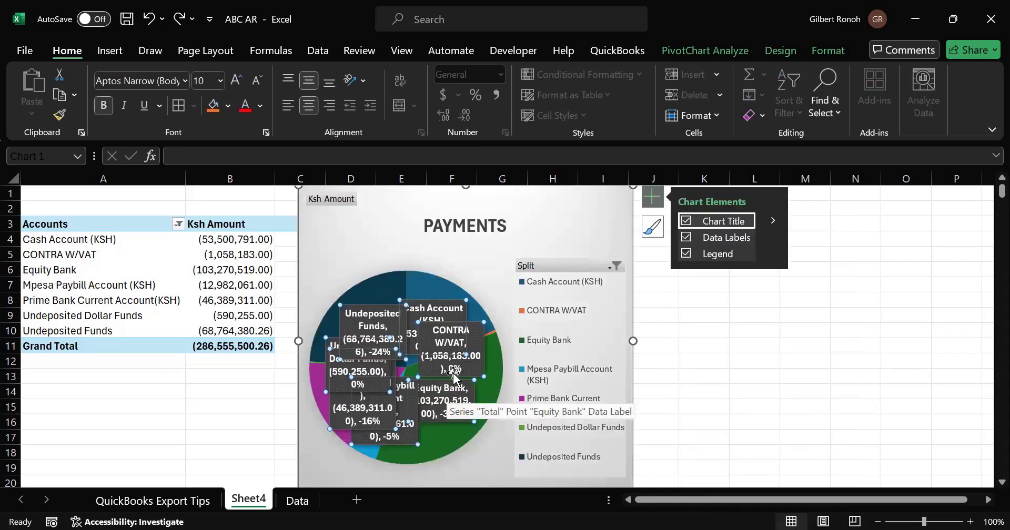
click(719, 336)
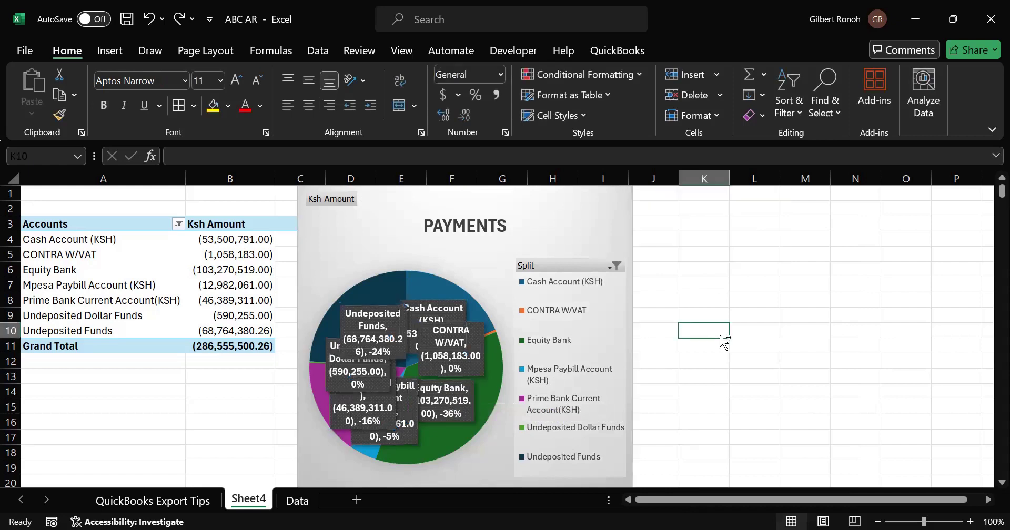
- Undo the recent chart style changes to return the pie chart to its plain style
key(ctrl+z)
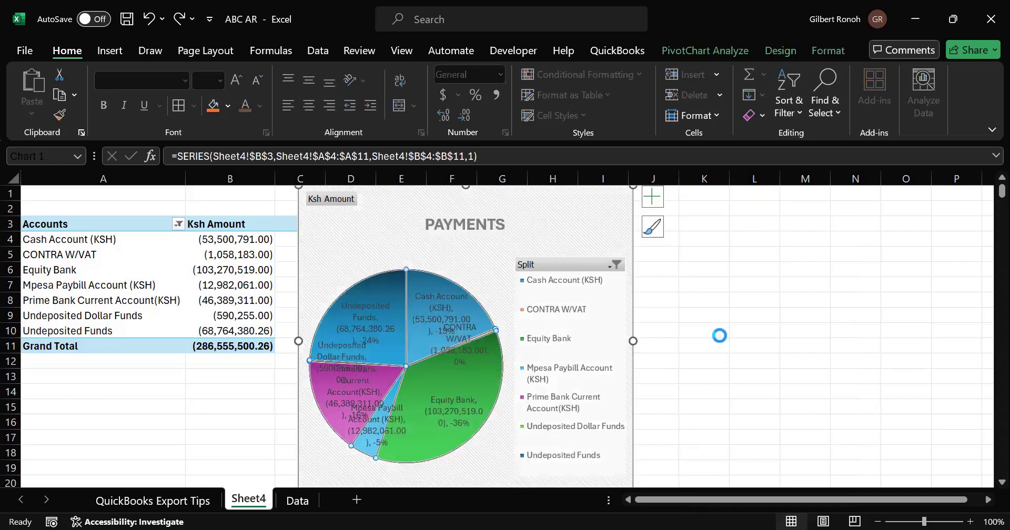
key(ctrl+z)
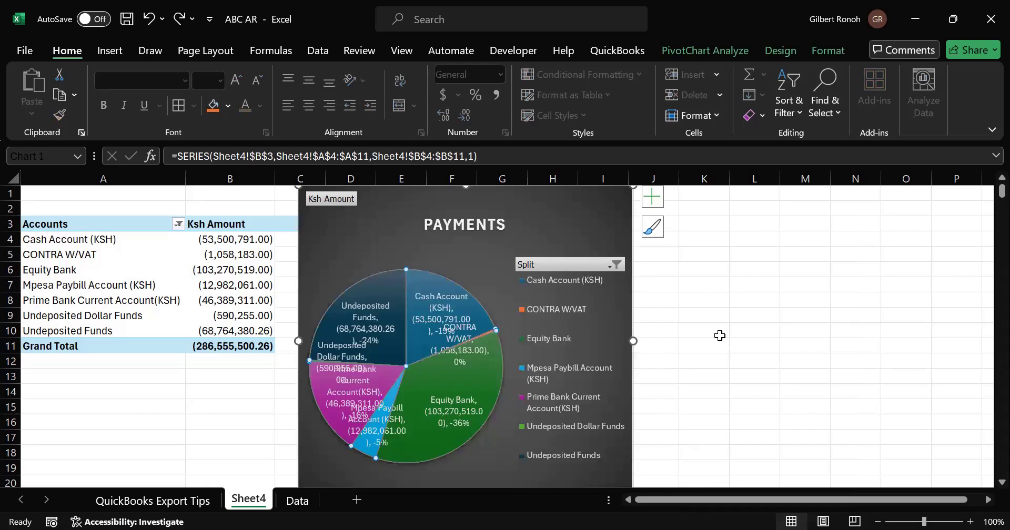
key(ctrl+z)
key(ctrl+z)
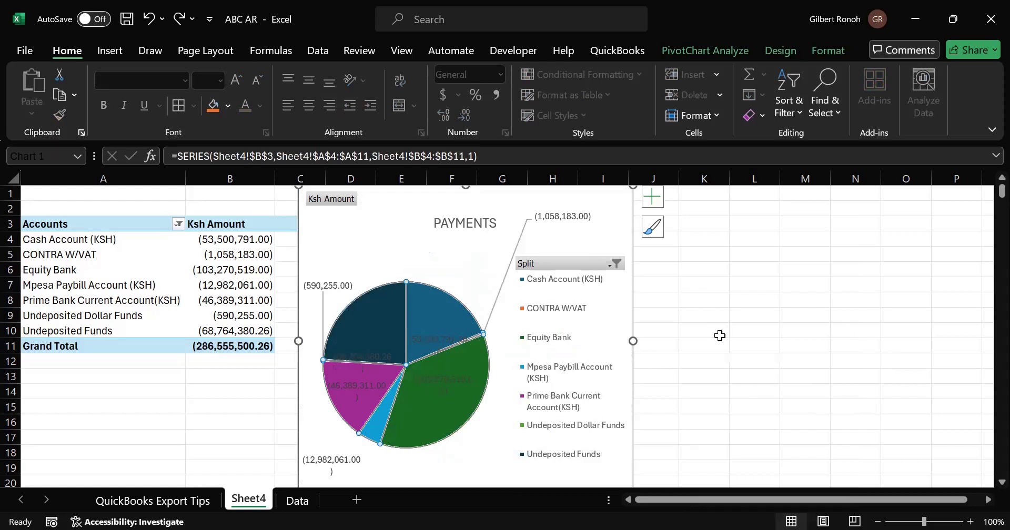
- Open the pie chart's colour options and browse the colourful and monochromatic palettes
click(656, 233)
click(731, 229)
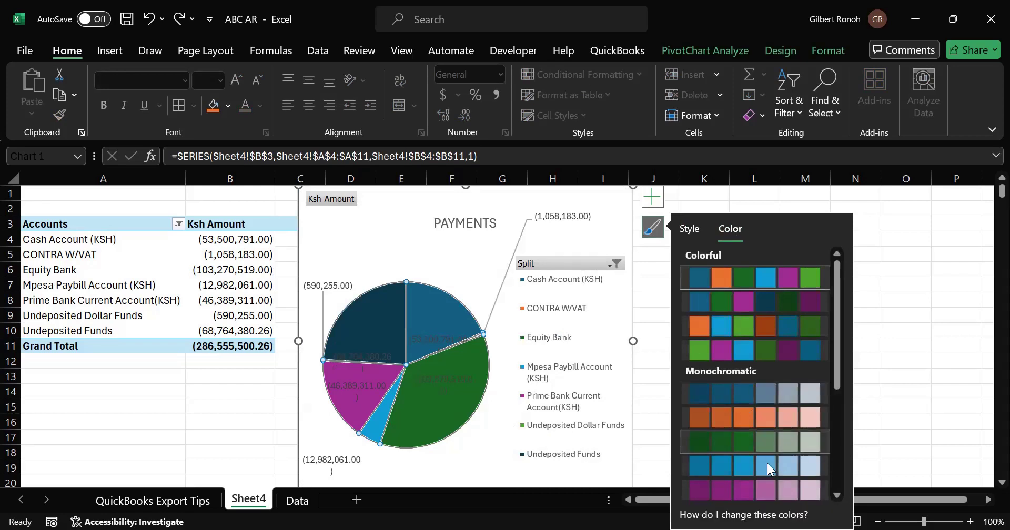
scroll(767, 463, down, 2)
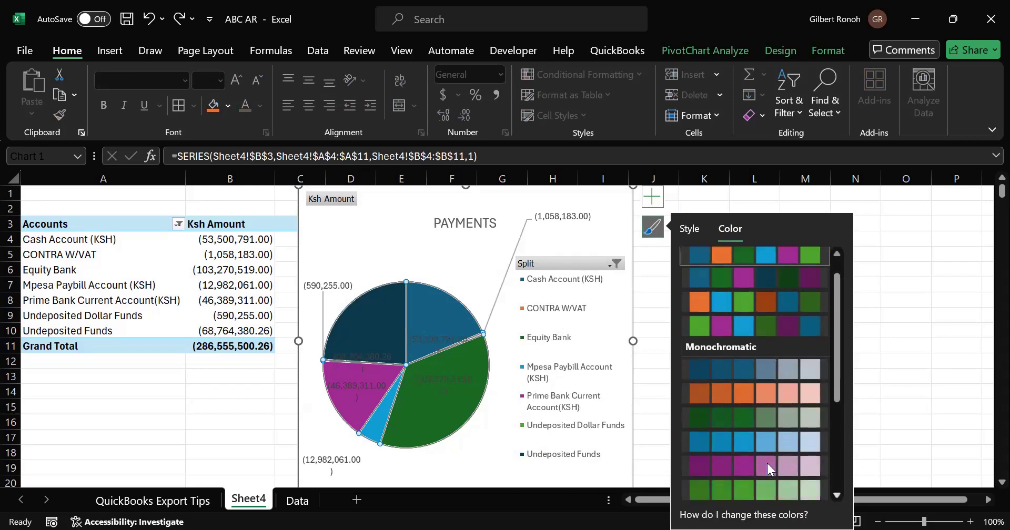
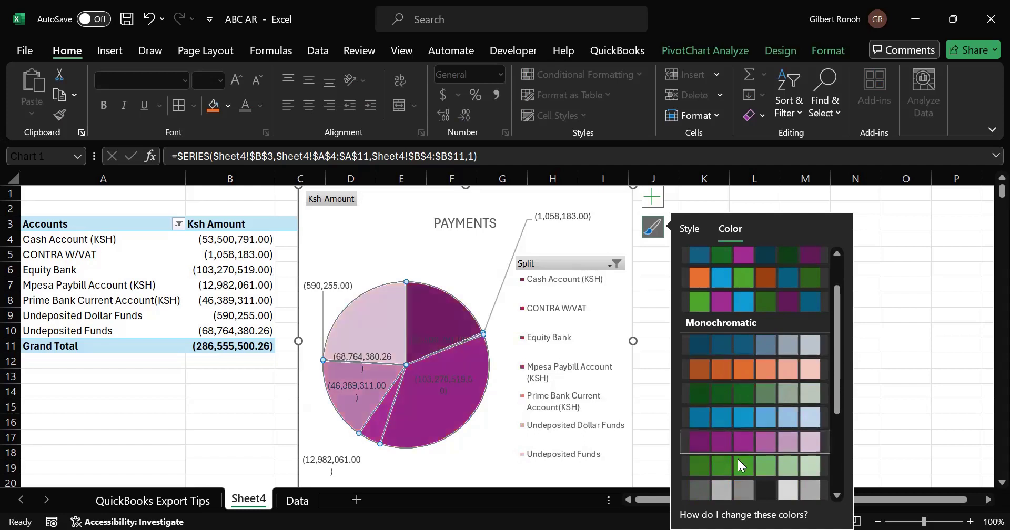
- Apply the blue monochromatic colour palette to the pie chart
scroll(736, 456, down, 1)
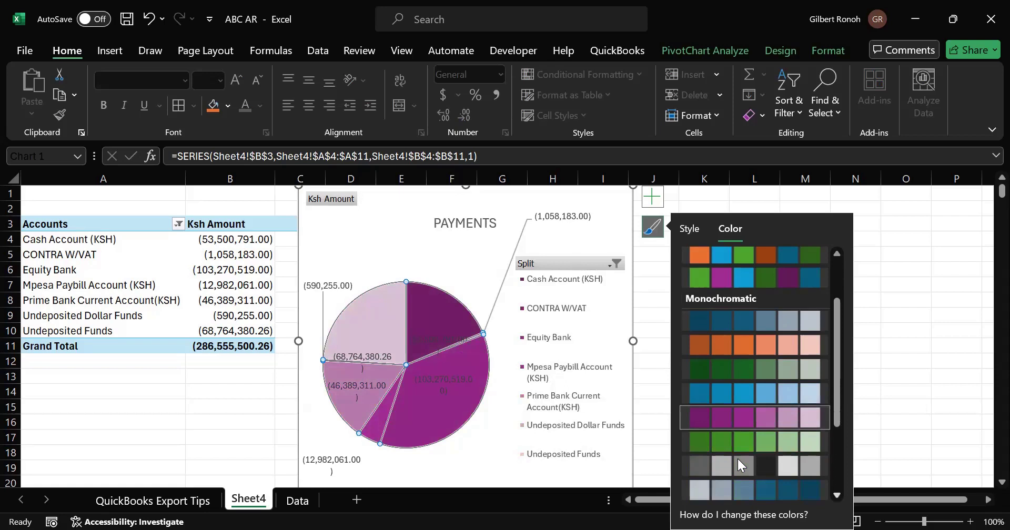
scroll(737, 459, down, 5)
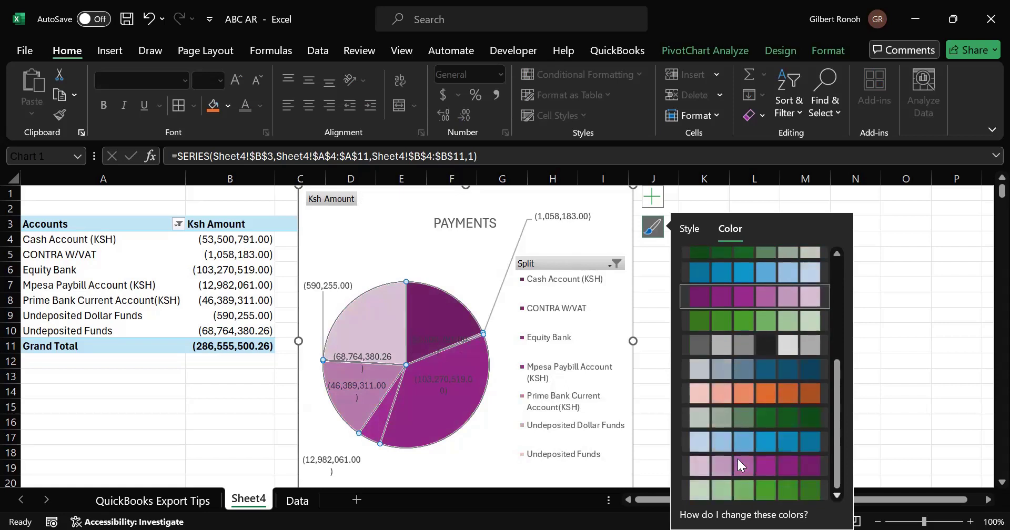
click(803, 444)
- Nudge two of the data labels to new positions inside their pie slices
click(372, 356)
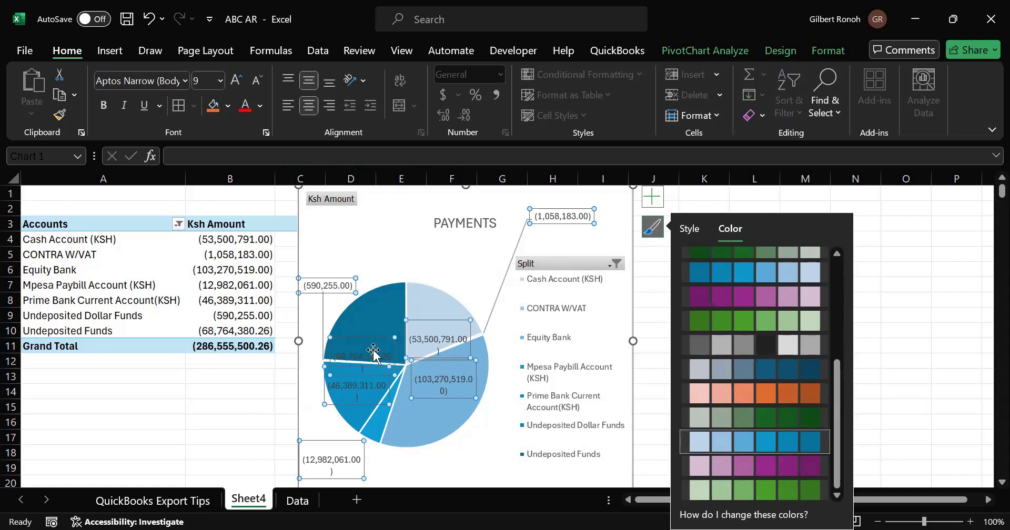
click(375, 328)
drag(375, 328, 382, 314)
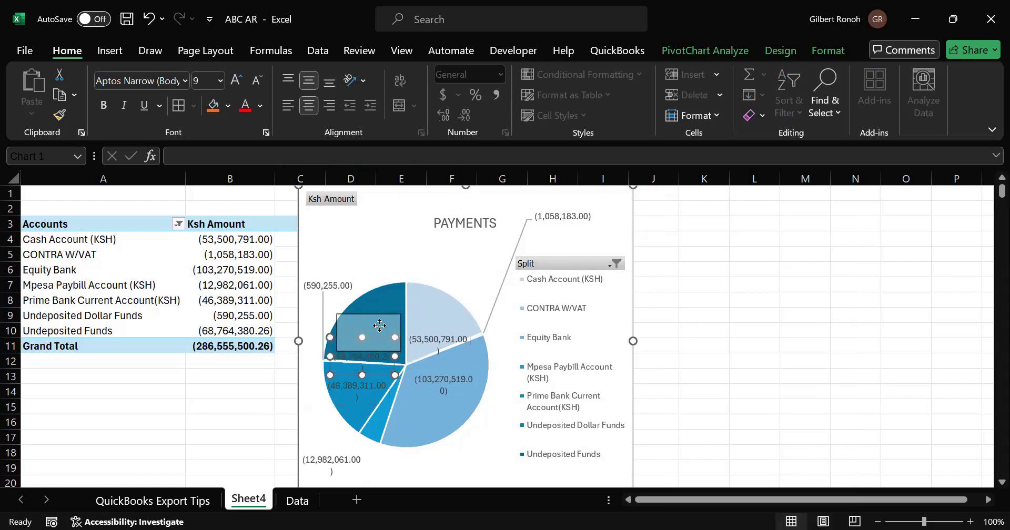
click(448, 330)
drag(447, 326, 492, 328)
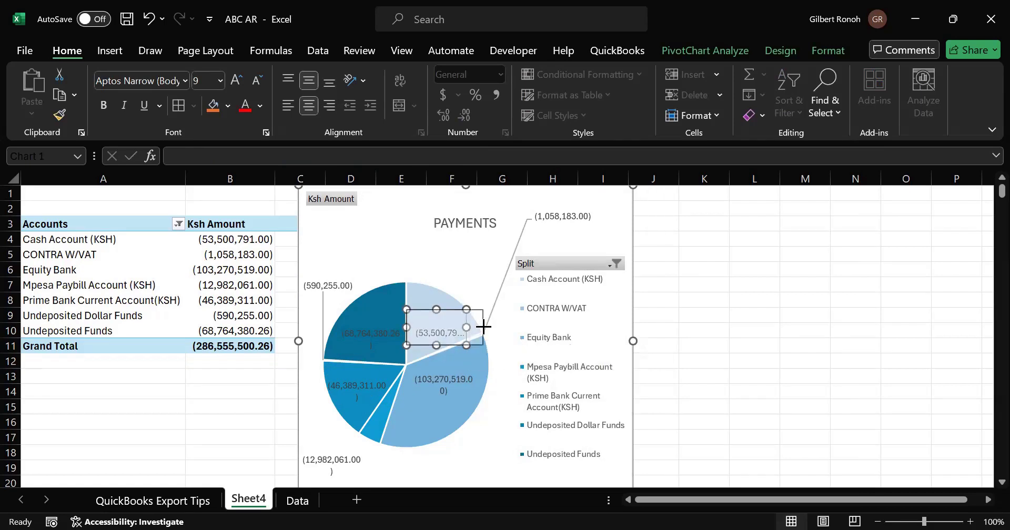
- Select all the pie chart's data labels and make them bold
click(450, 374)
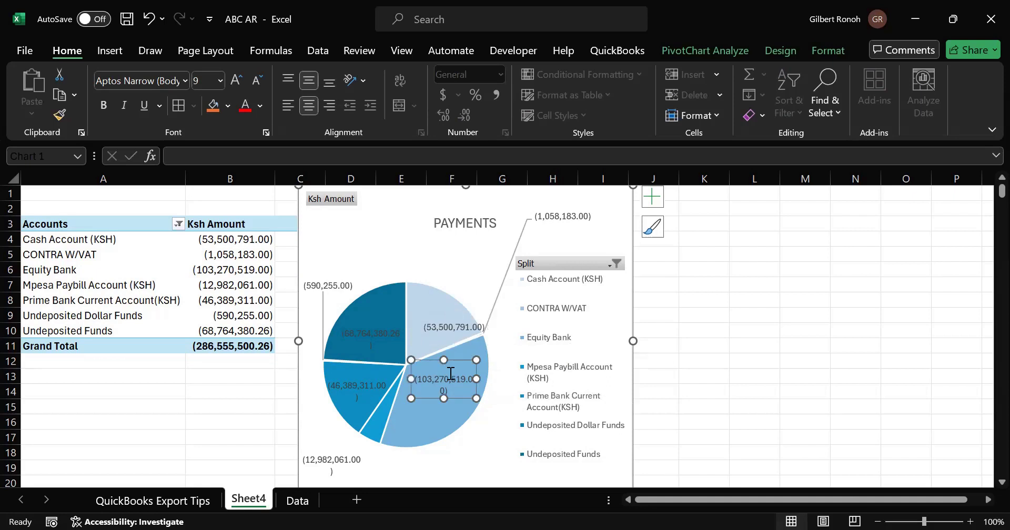
click(359, 391)
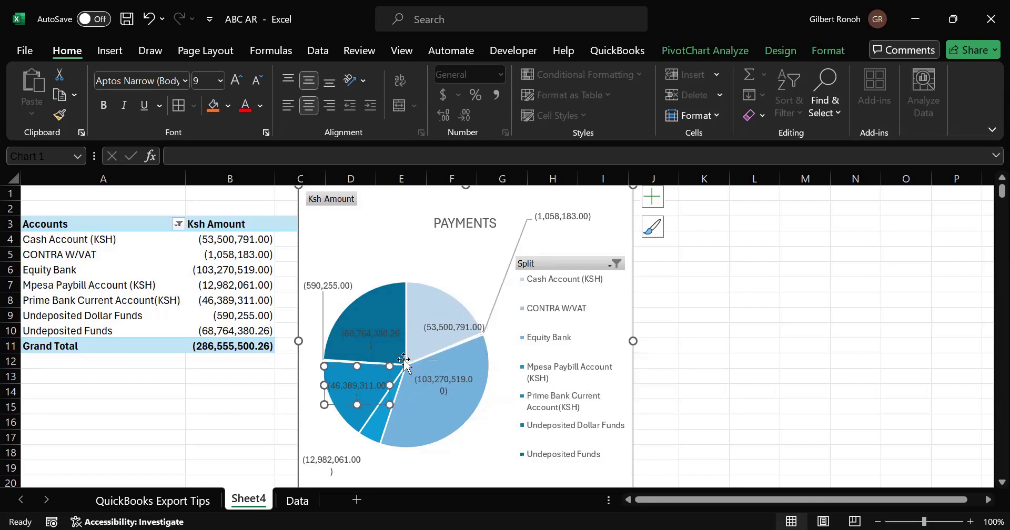
click(364, 340)
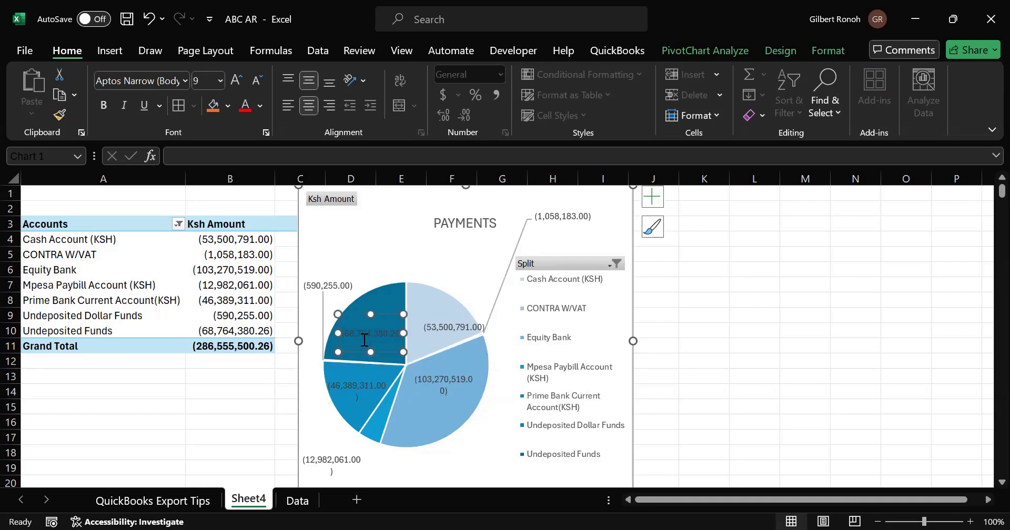
ctrl+click(441, 329)
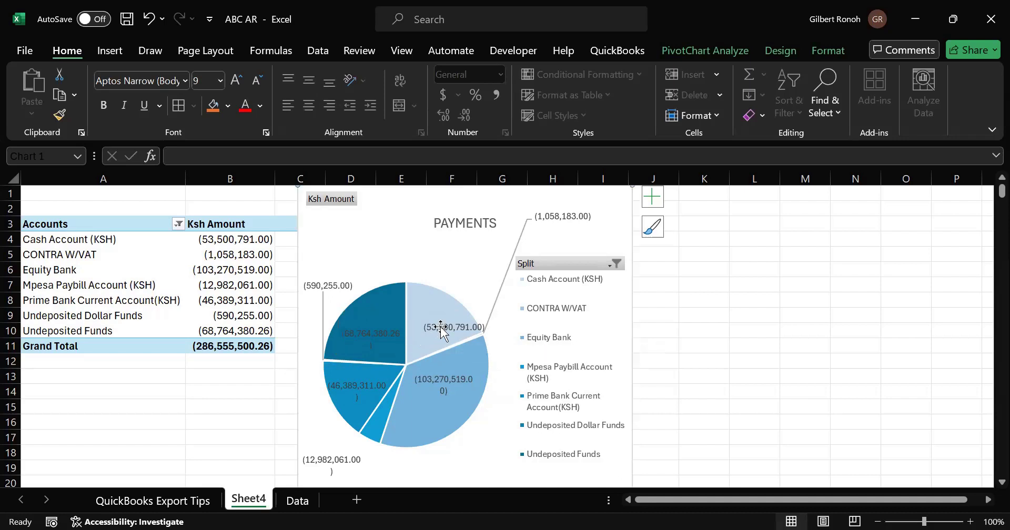
click(375, 341)
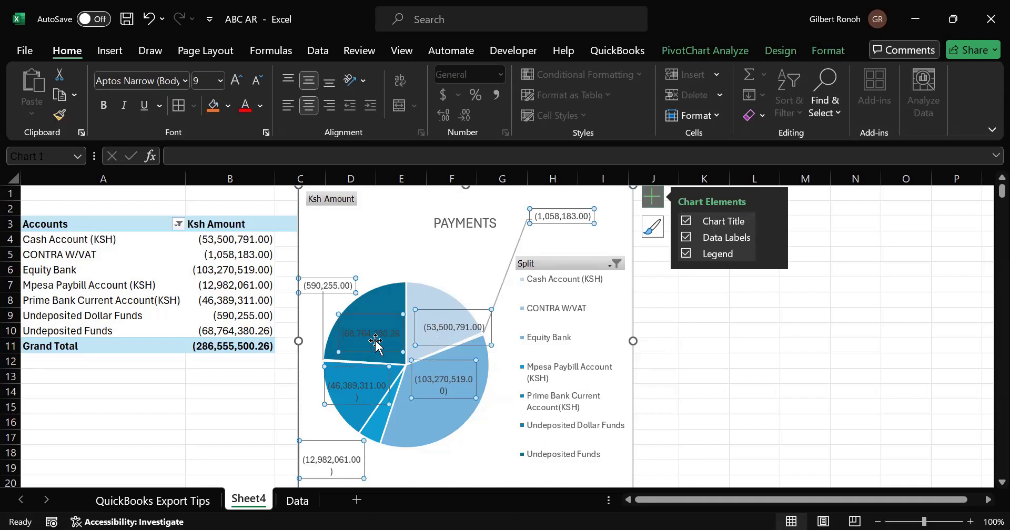
key(ctrl+b)
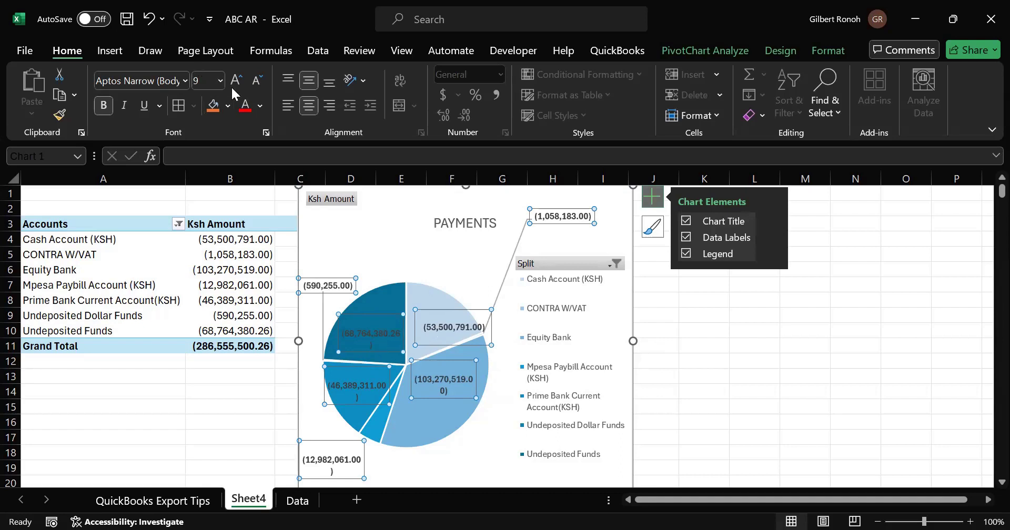
- Change the data labels' font colour, settling on standard red
click(259, 105)
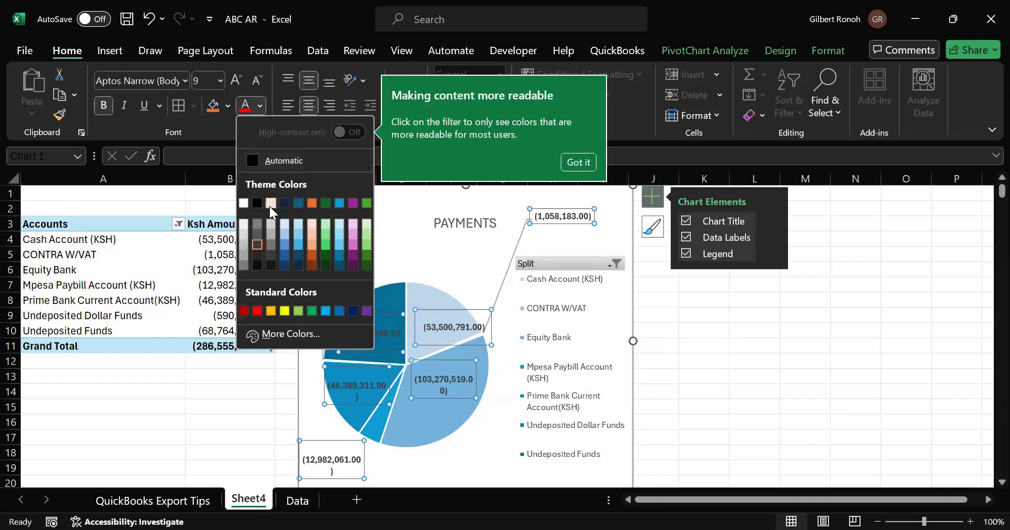
click(270, 203)
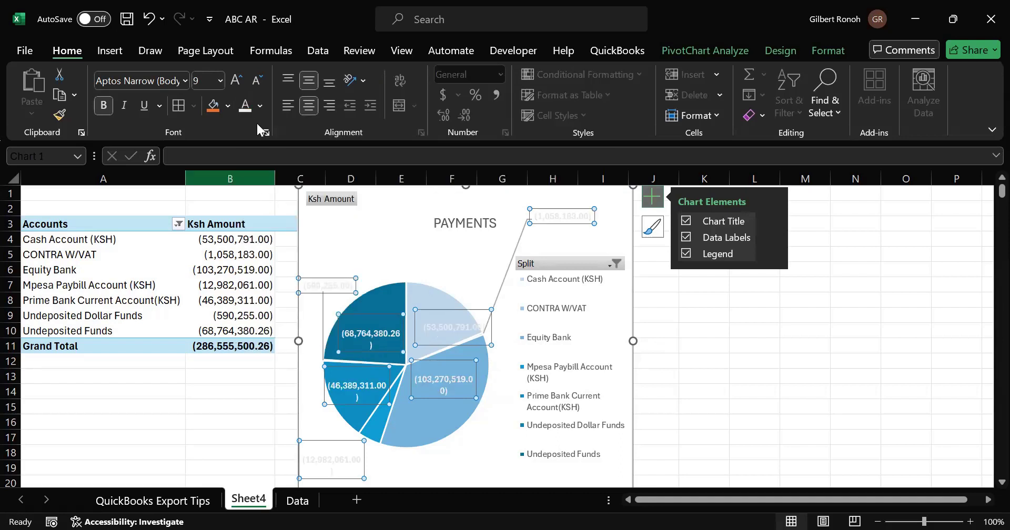
click(259, 107)
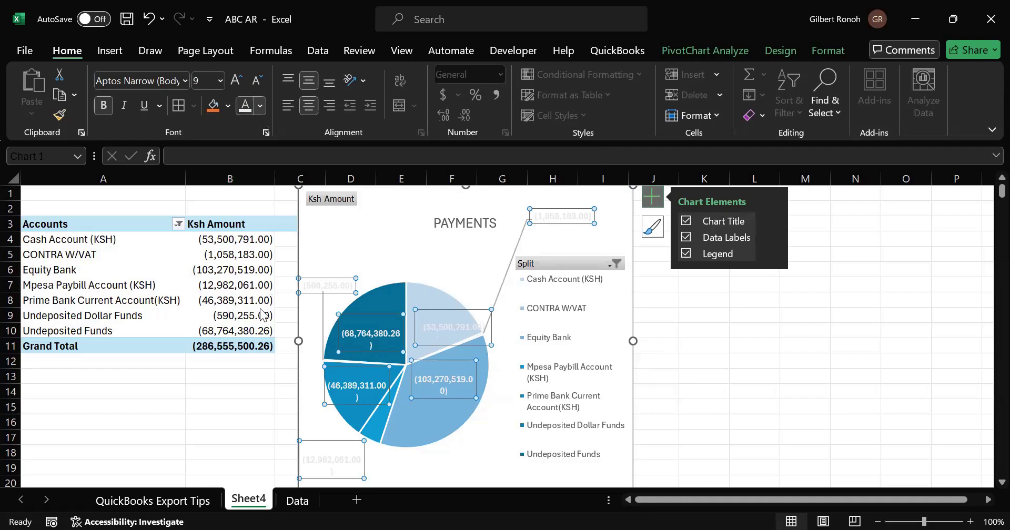
click(257, 311)
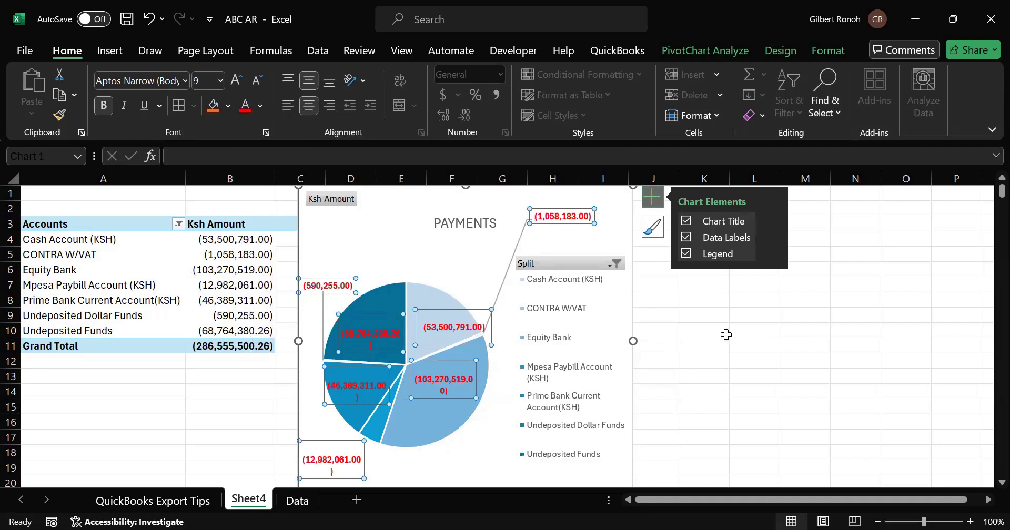
- Move the data labels of the two smallest slices closer to their slices
click(563, 216)
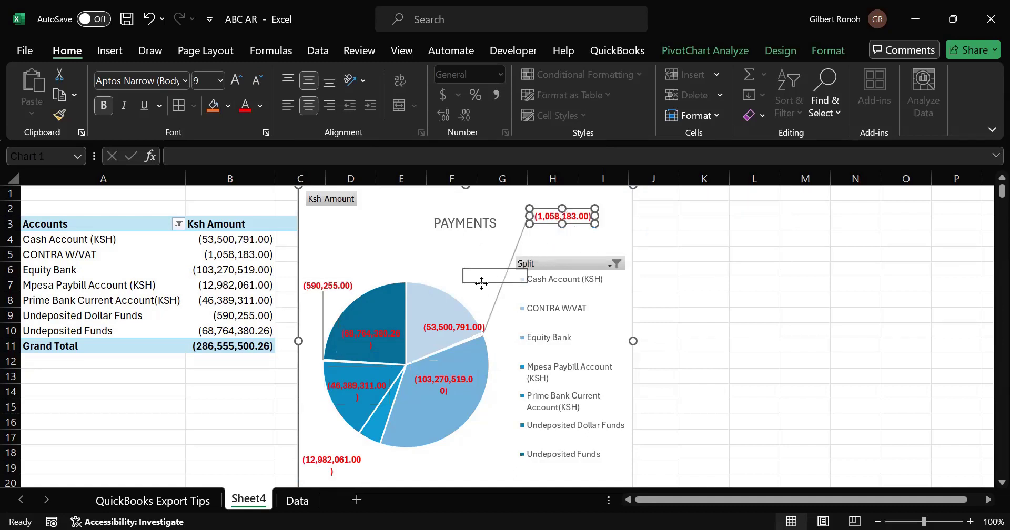
drag(480, 287, 481, 288)
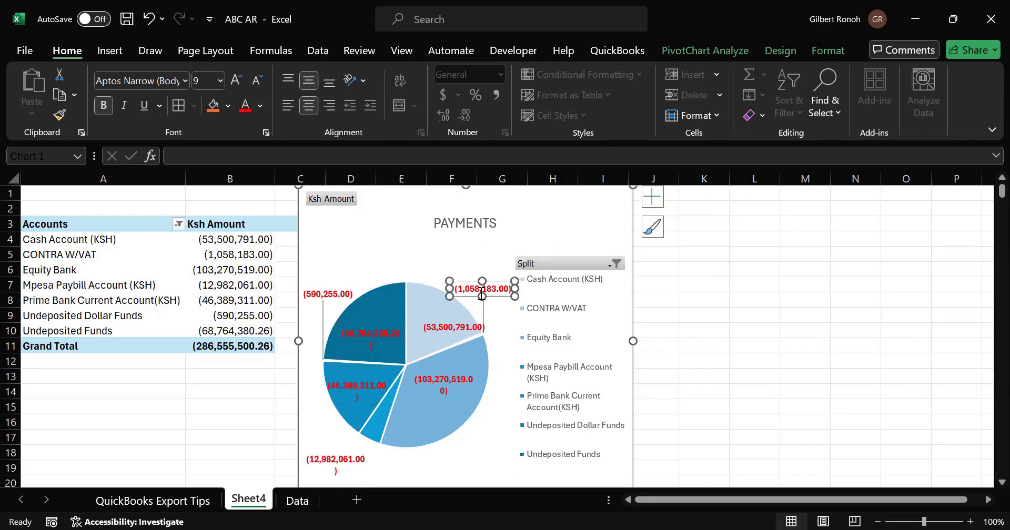
click(325, 445)
drag(326, 446, 328, 436)
click(467, 457)
click(757, 408)
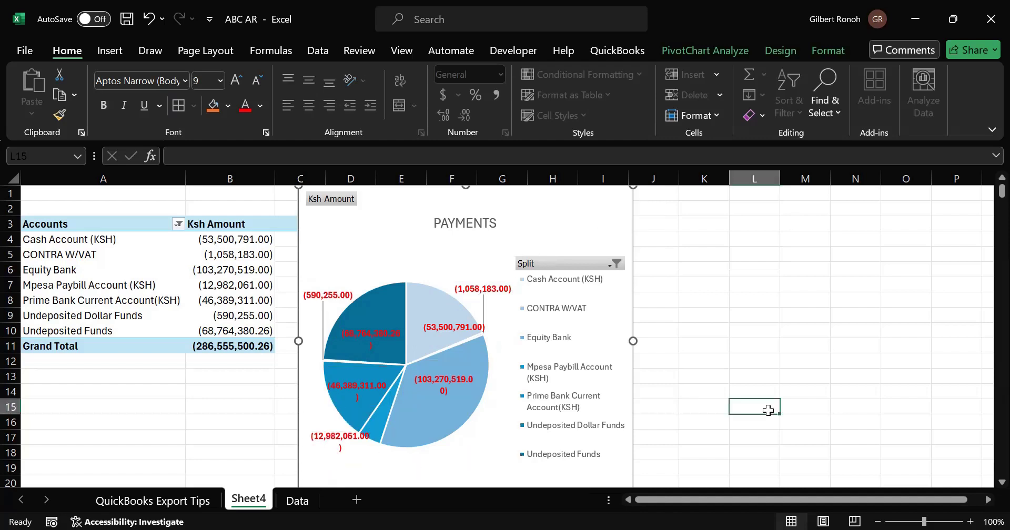
drag(1001, 190, 985, 158)
click(739, 331)
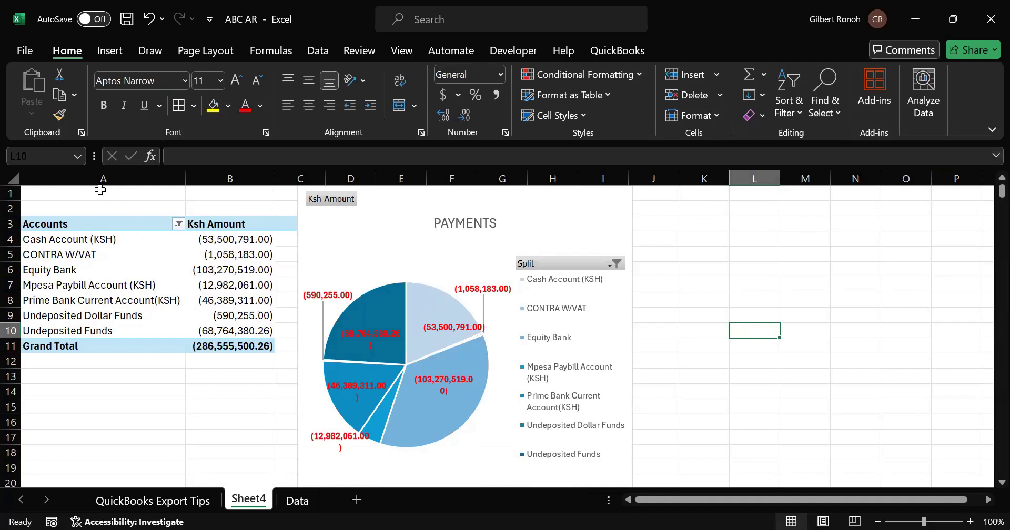
drag(82, 175, 300, 198)
click(459, 323)
click(695, 360)
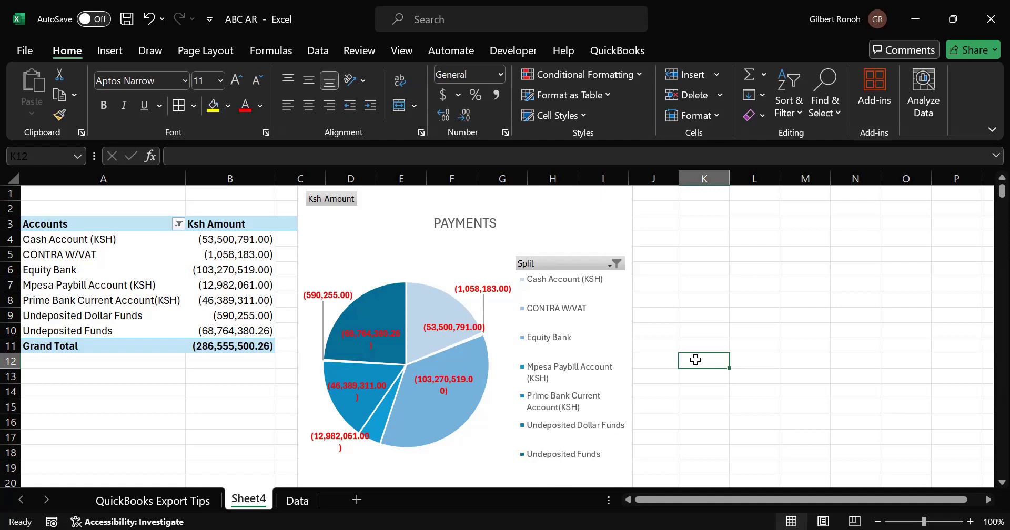
- Make the PAYMENTS chart title bold
click(467, 223)
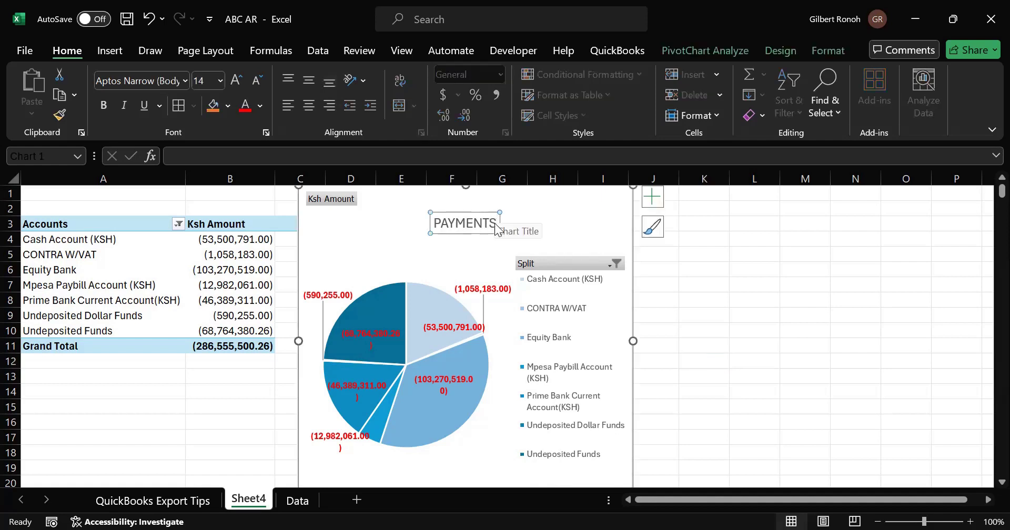
drag(436, 223, 497, 223)
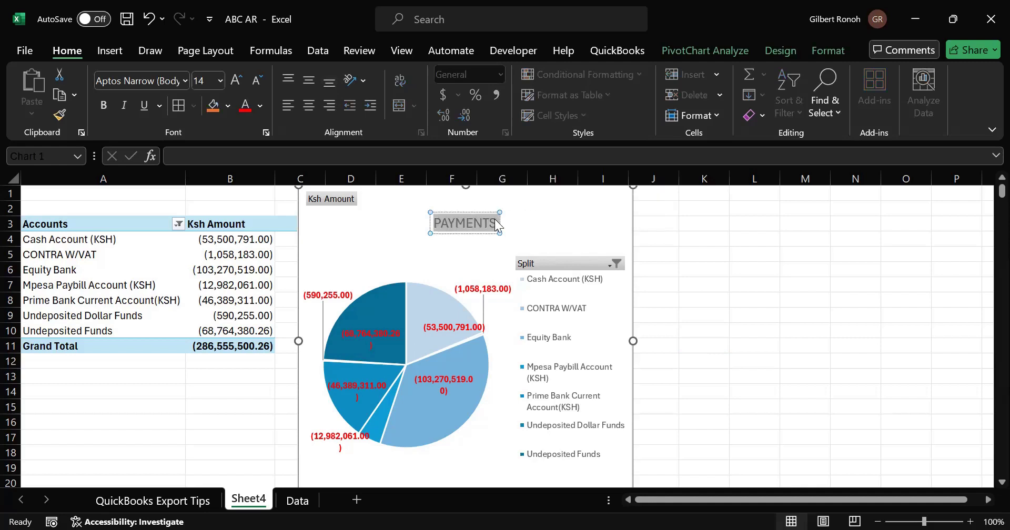
key(ctrl+b)
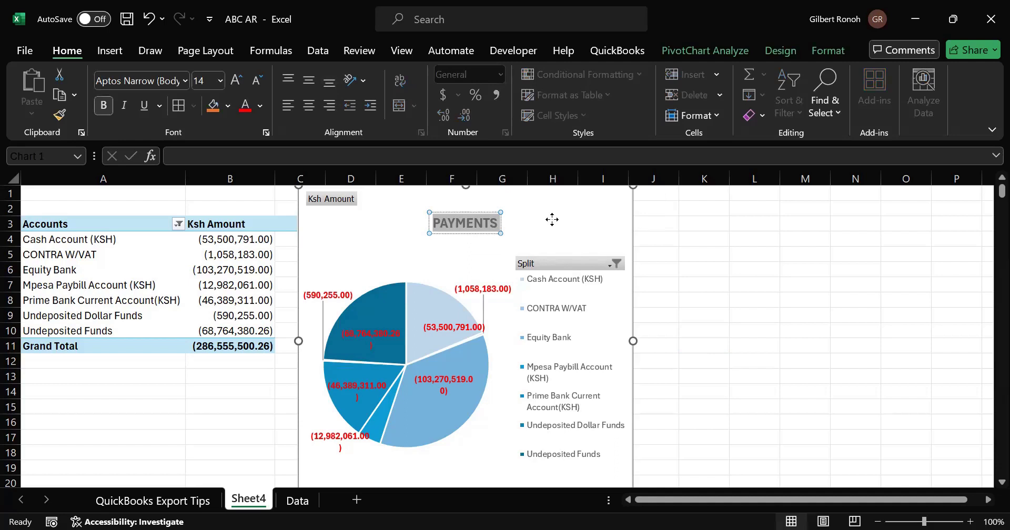
click(700, 243)
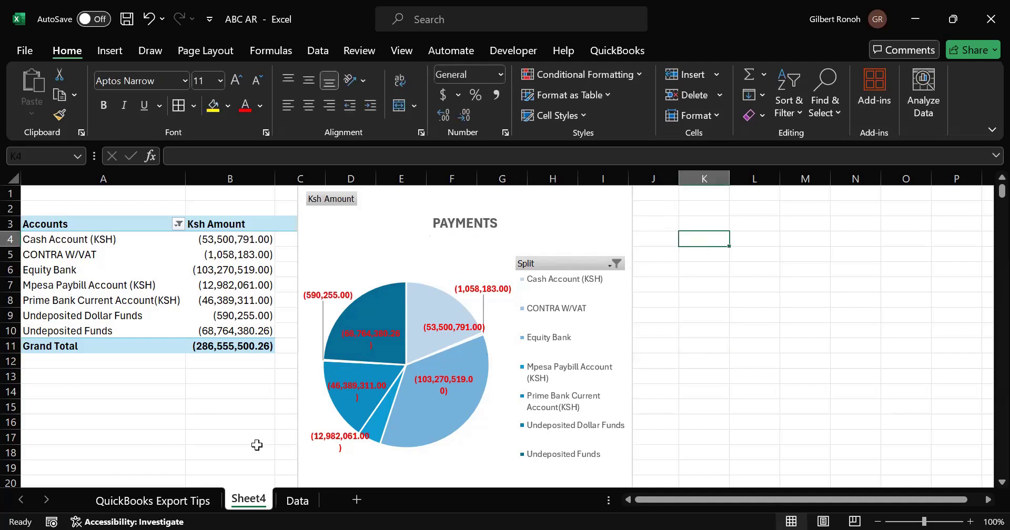